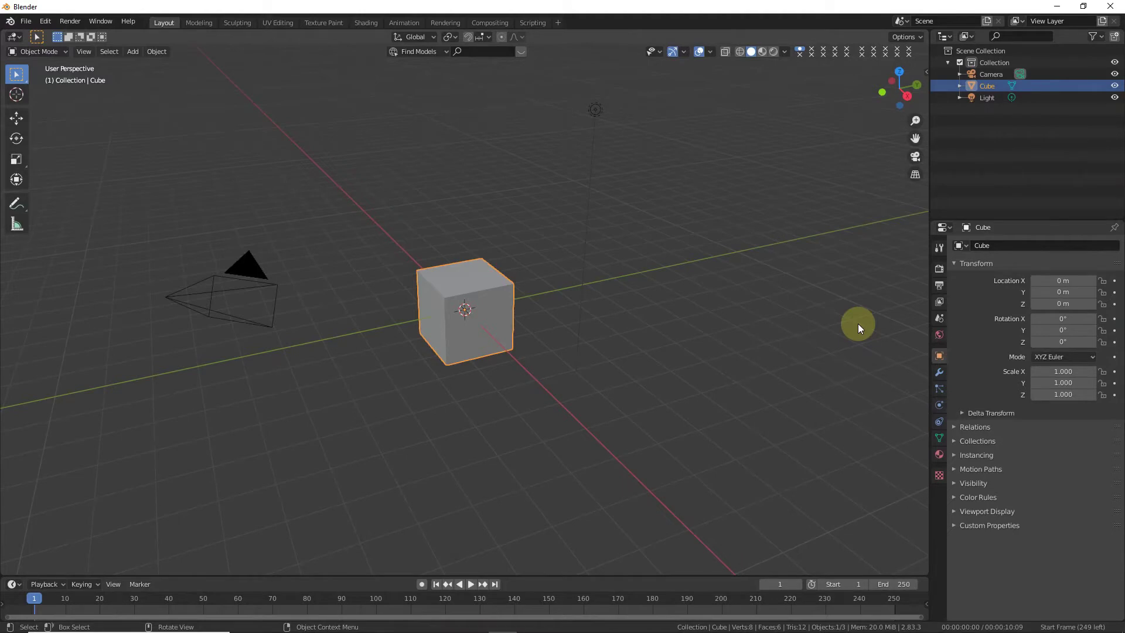
Start the Shortcut VUr keystroke display, docked left with Offset X 41
key("n")
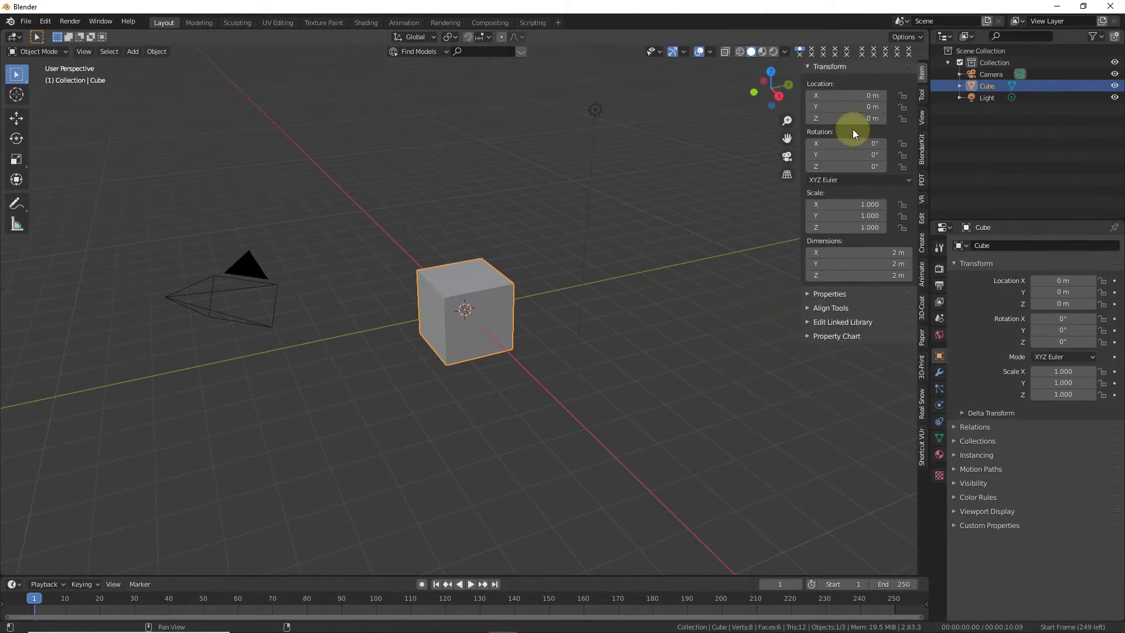
left_click(922, 445)
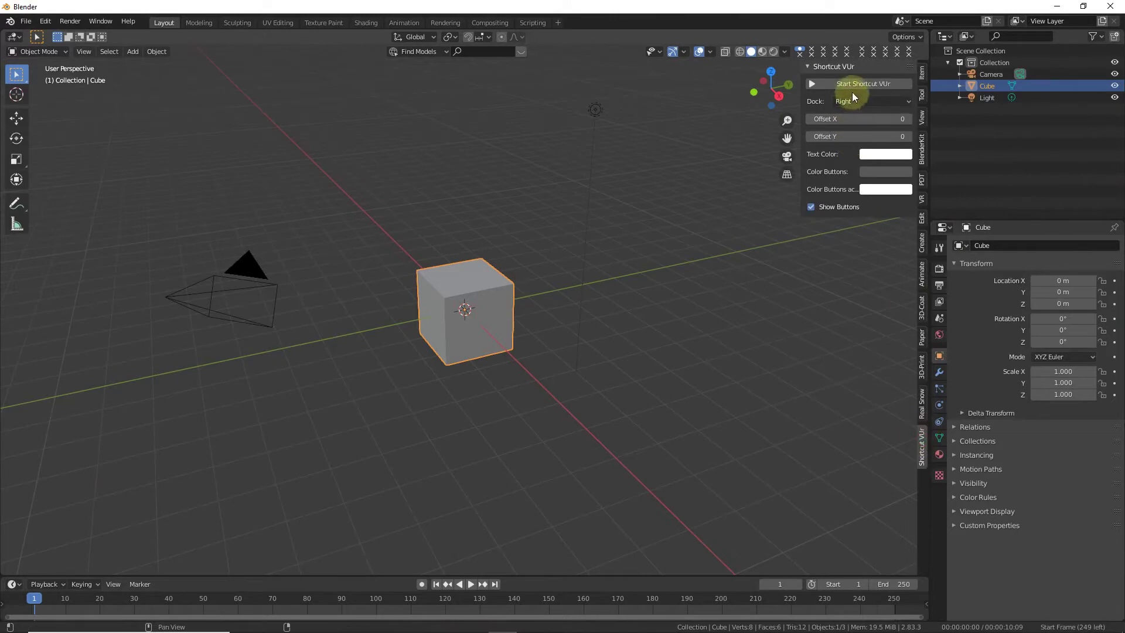
left_click(856, 101)
left_click(855, 118)
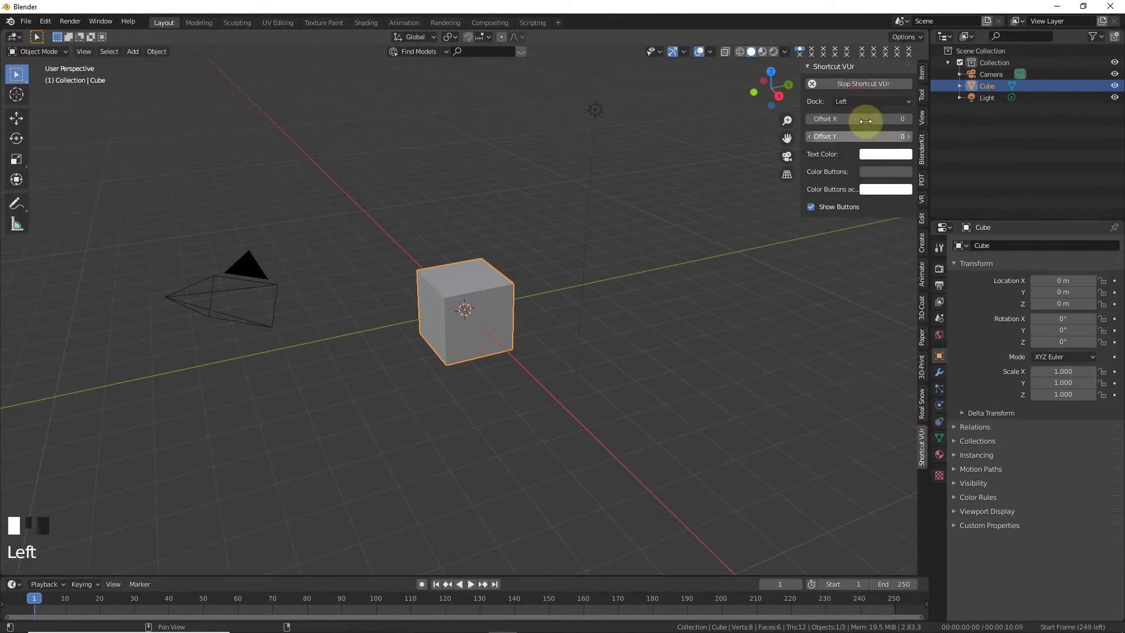
left_click(866, 121)
type("41")
left_click(836, 166)
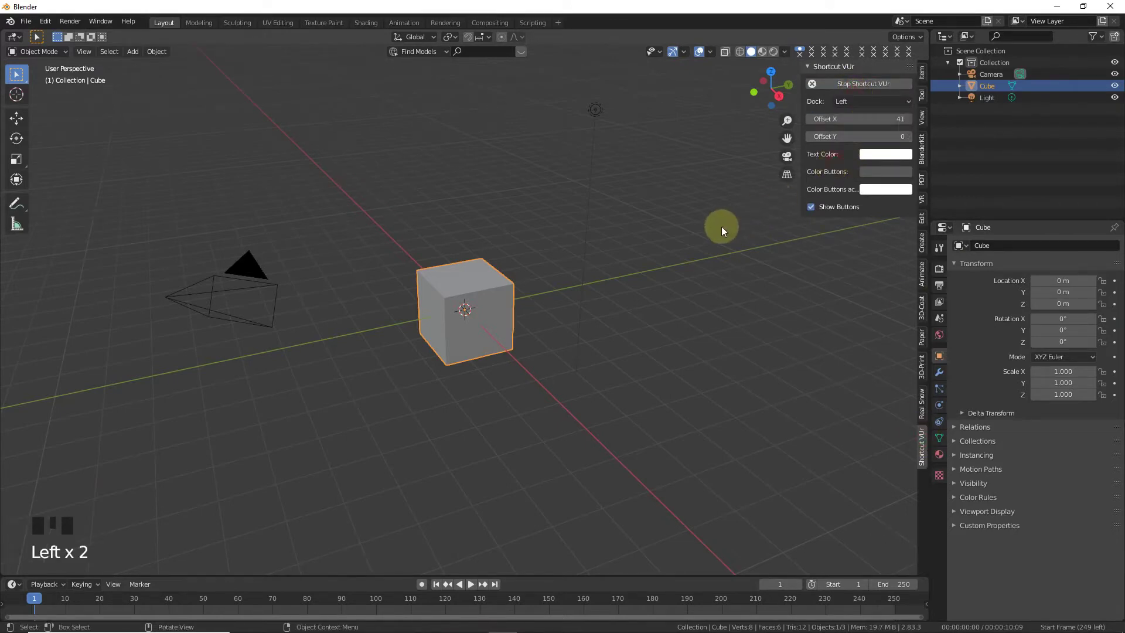
Hide the sidebar again and orbit so the camera sits right of the cube
key("b")
key("Escape")
key("n")
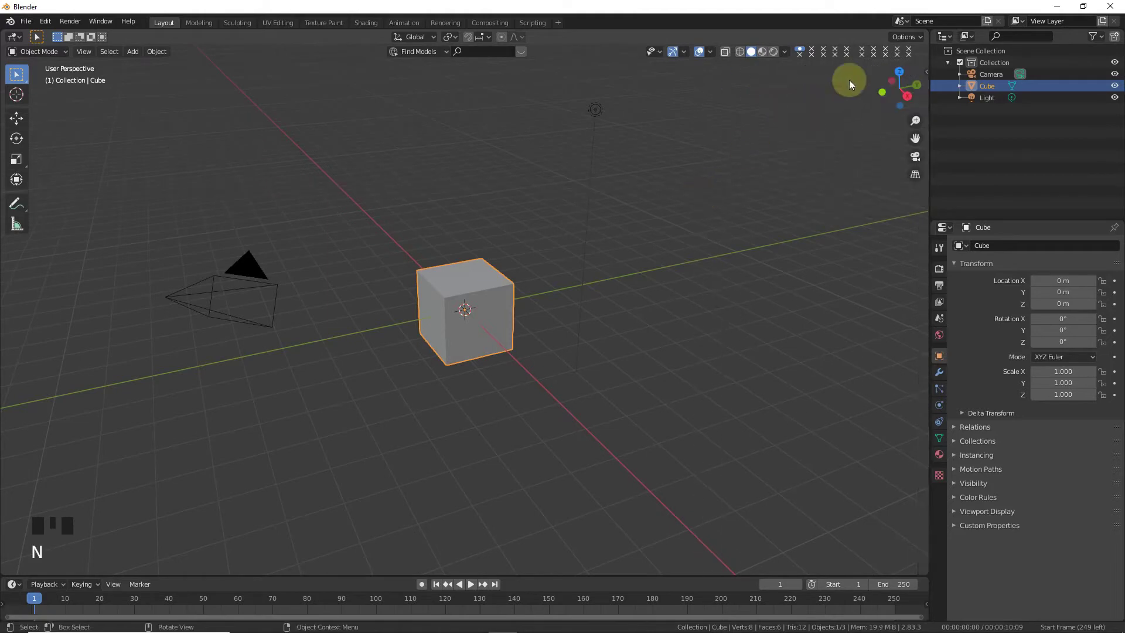
left_click_drag(905, 93, 529, 275)
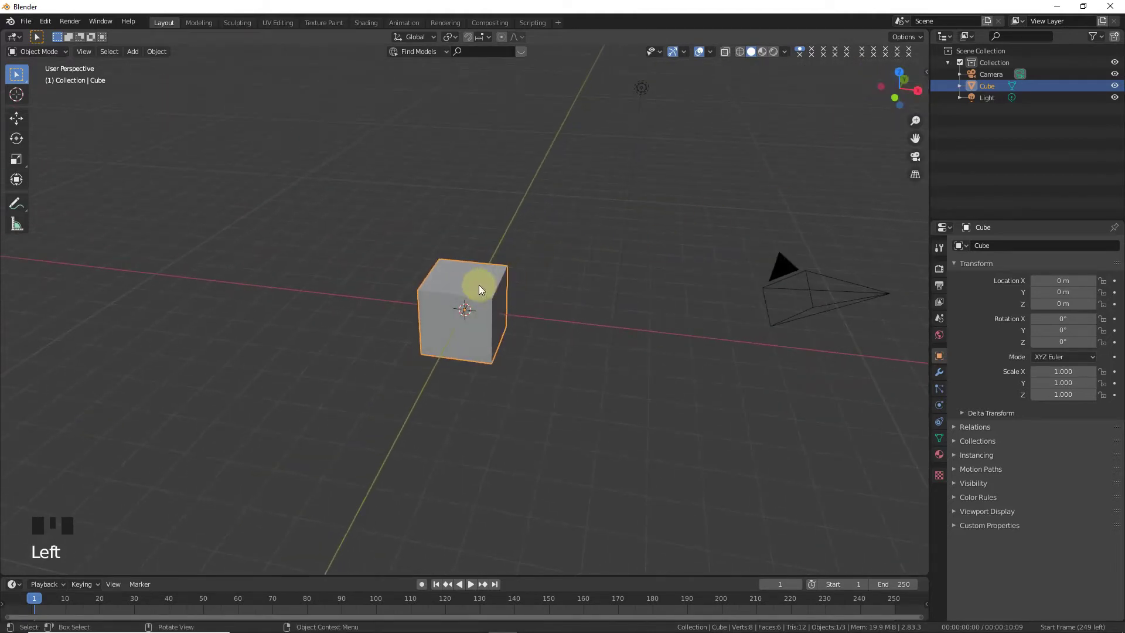
In Edit Mode, add five loop cuts across the cube
key("Tab")
left_click(494, 294)
key("ctrl+r")
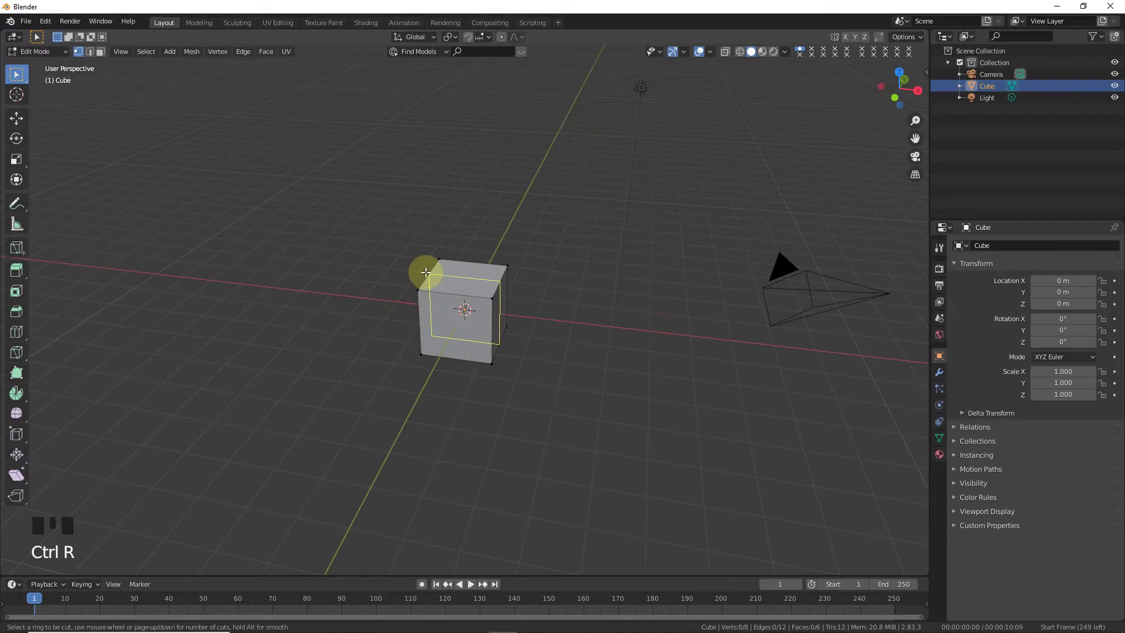
left_click(426, 272)
left_click(427, 270)
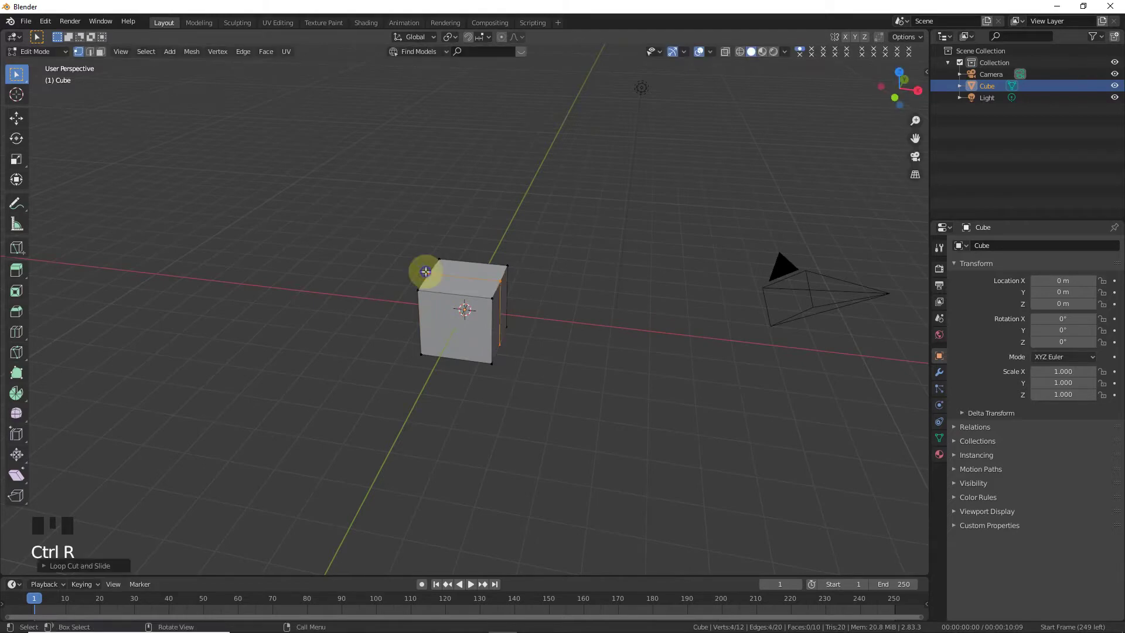
left_click(38, 564)
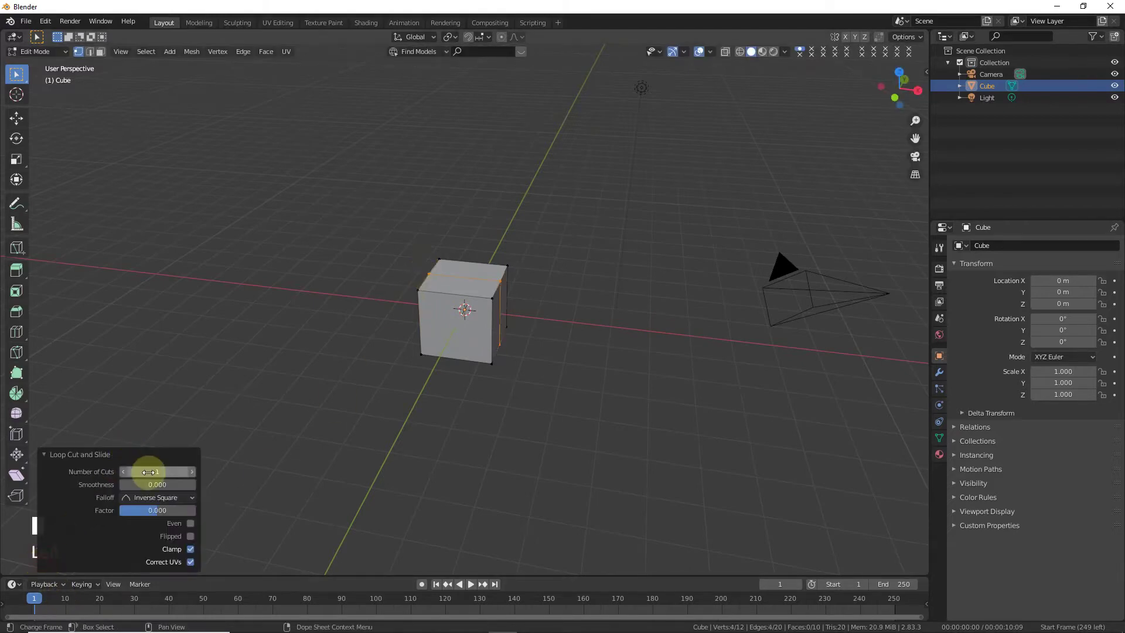
type("5")
left_click(86, 509)
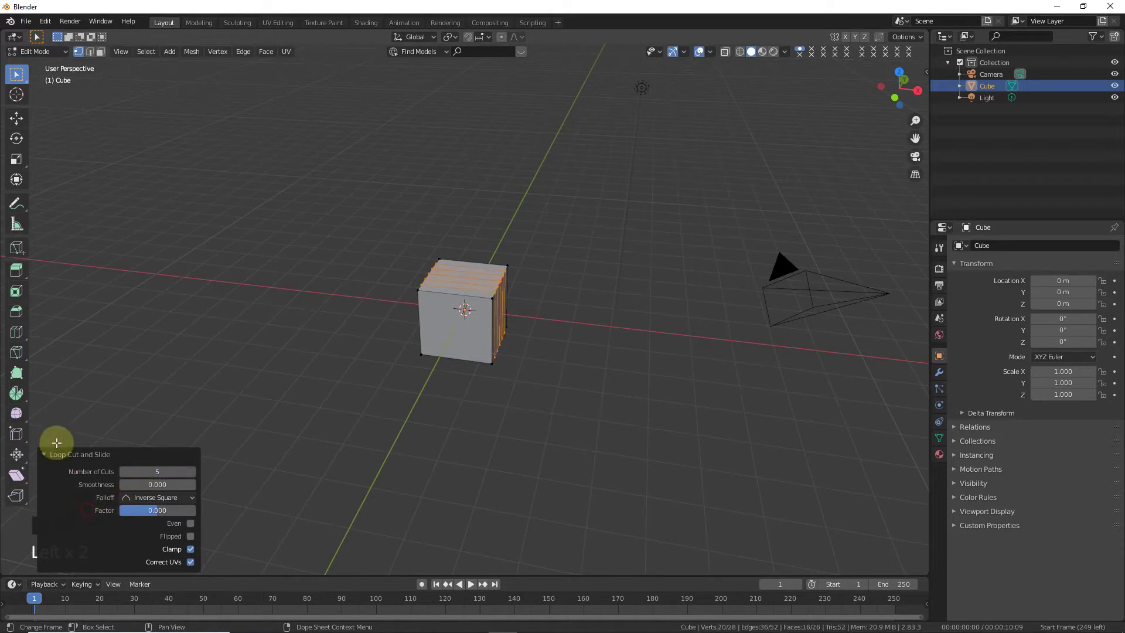
left_click(58, 458)
In edge select mode, pick alternate top loop edges and raise them along Z into ridges
scroll(498, 261, "up", 5)
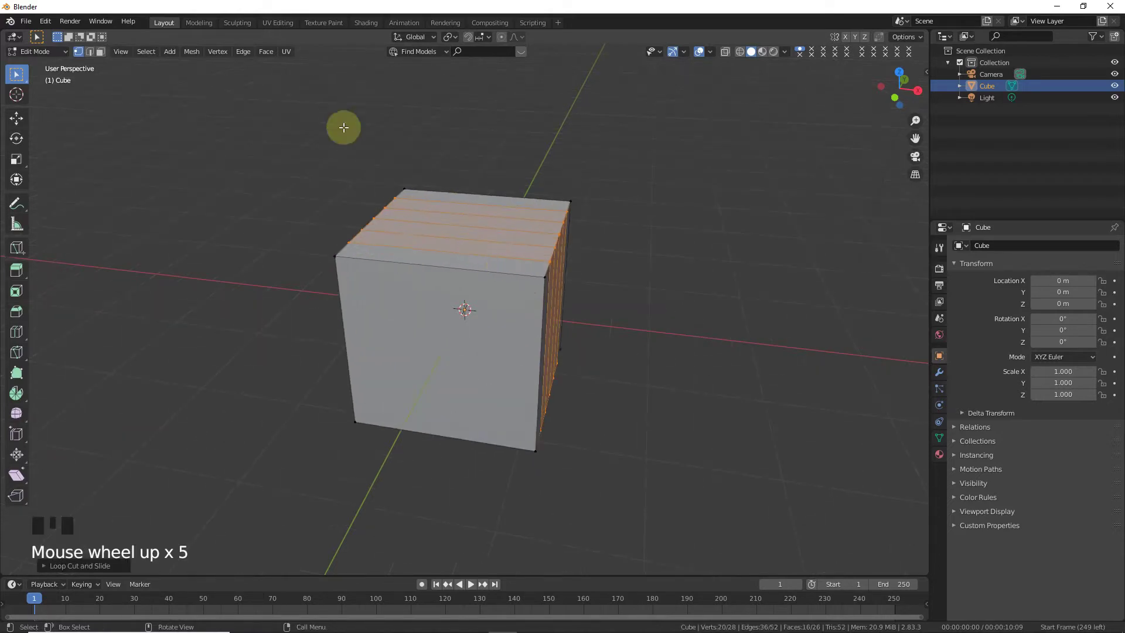
left_click(90, 51)
left_click_drag(907, 105, 897, 88)
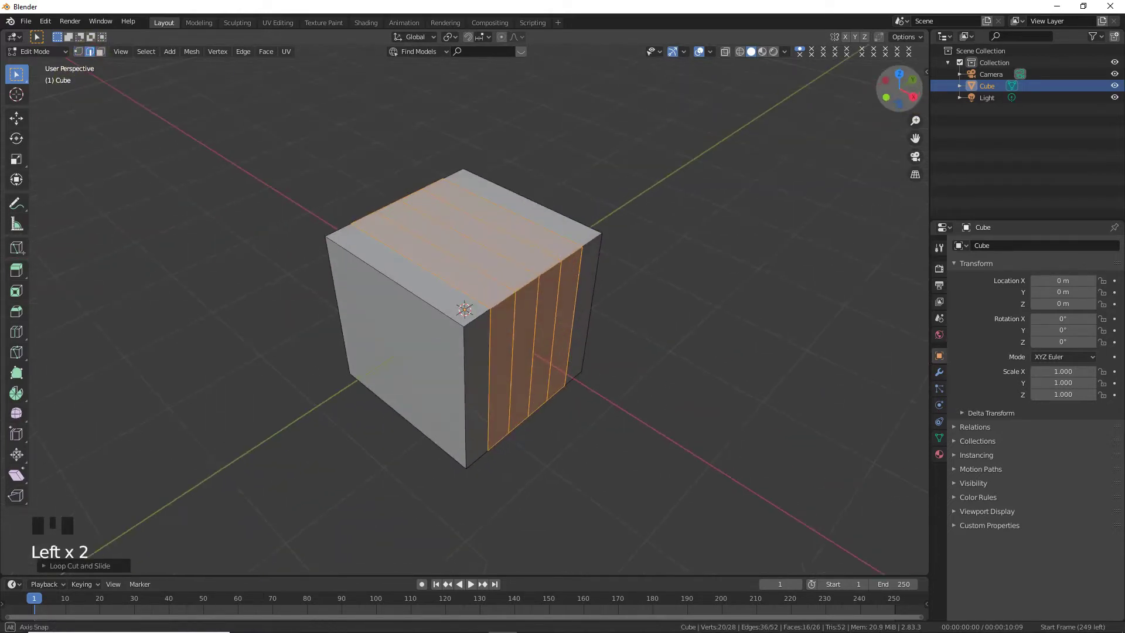
left_click(449, 280)
left_click(508, 260, "shift")
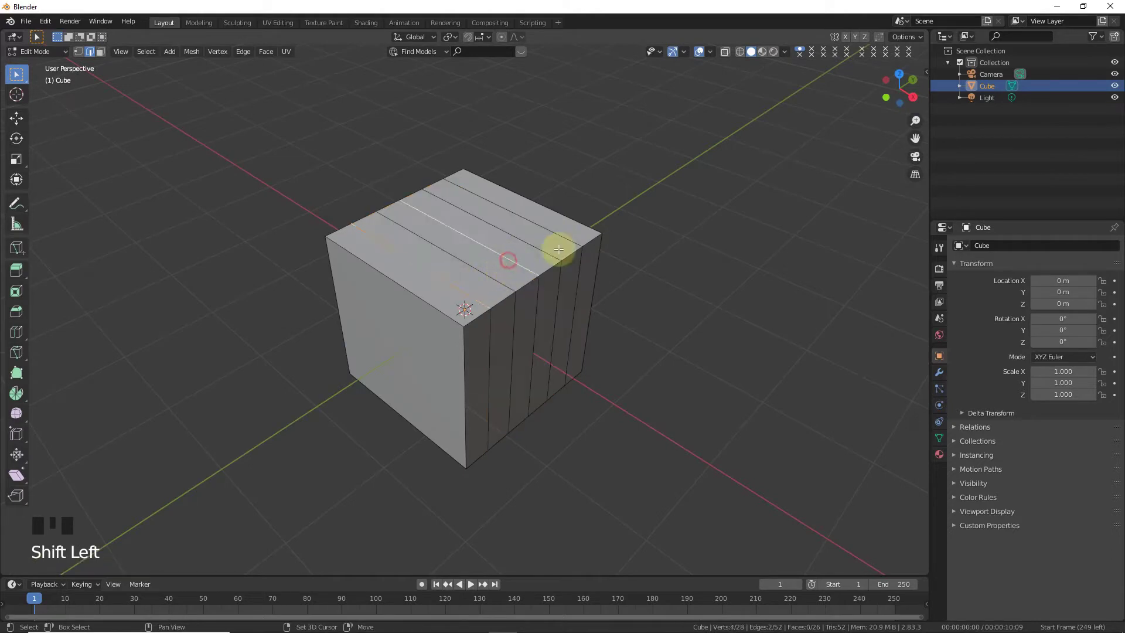
left_click(561, 237, "shift")
key("g")
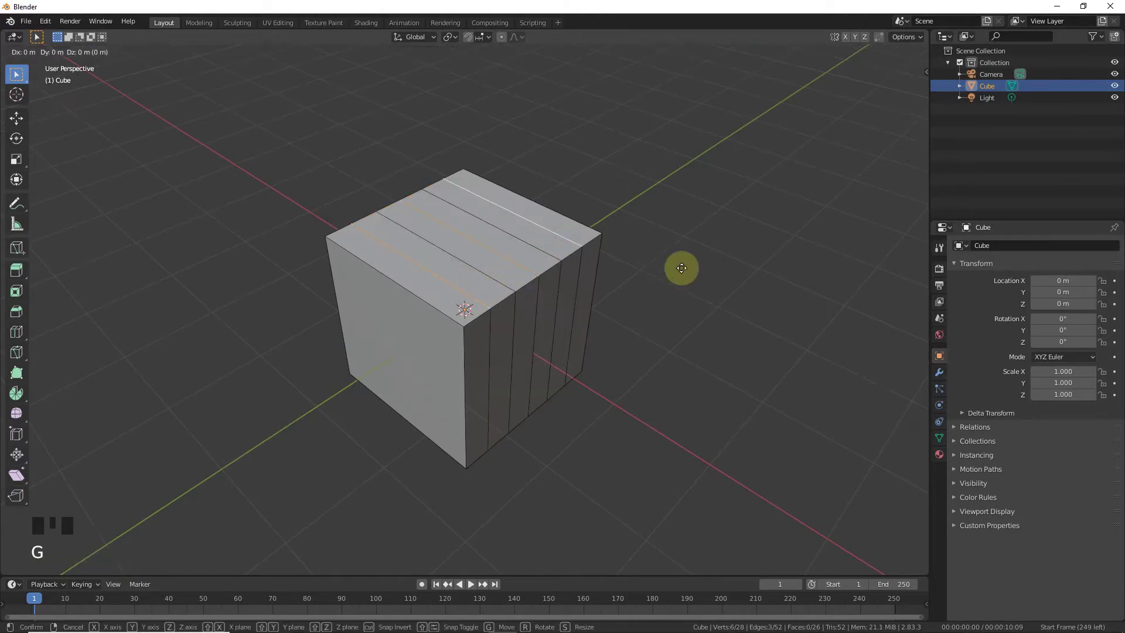
key("z")
left_click(680, 241)
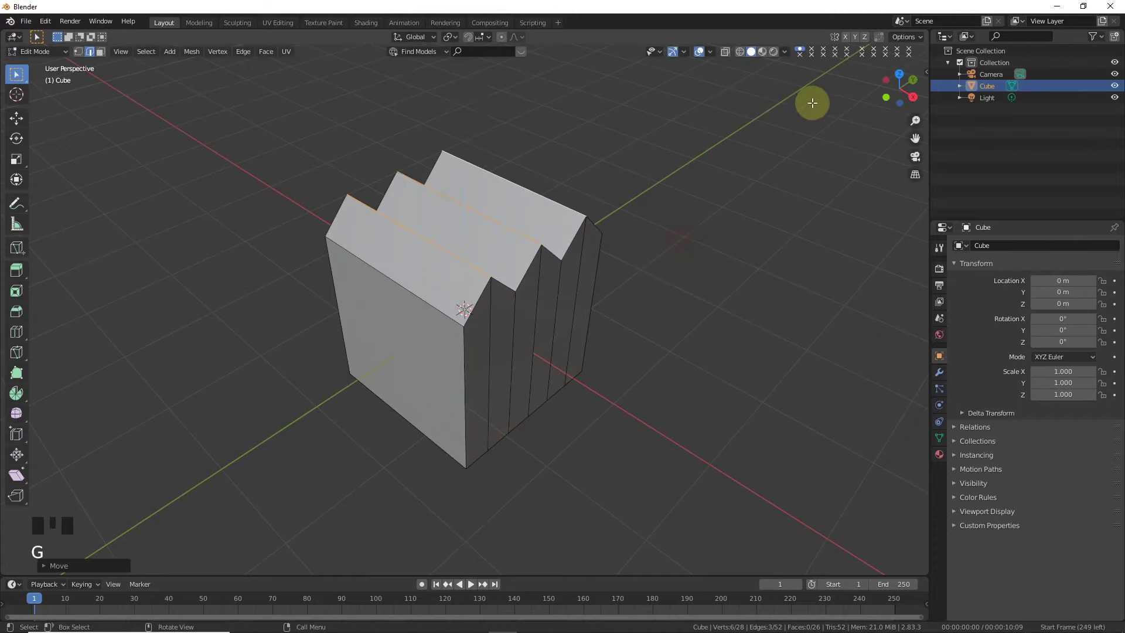
Adjust the ridge height, add two more ridge edges, and start beveling them
left_click_drag(891, 93, 888, 97)
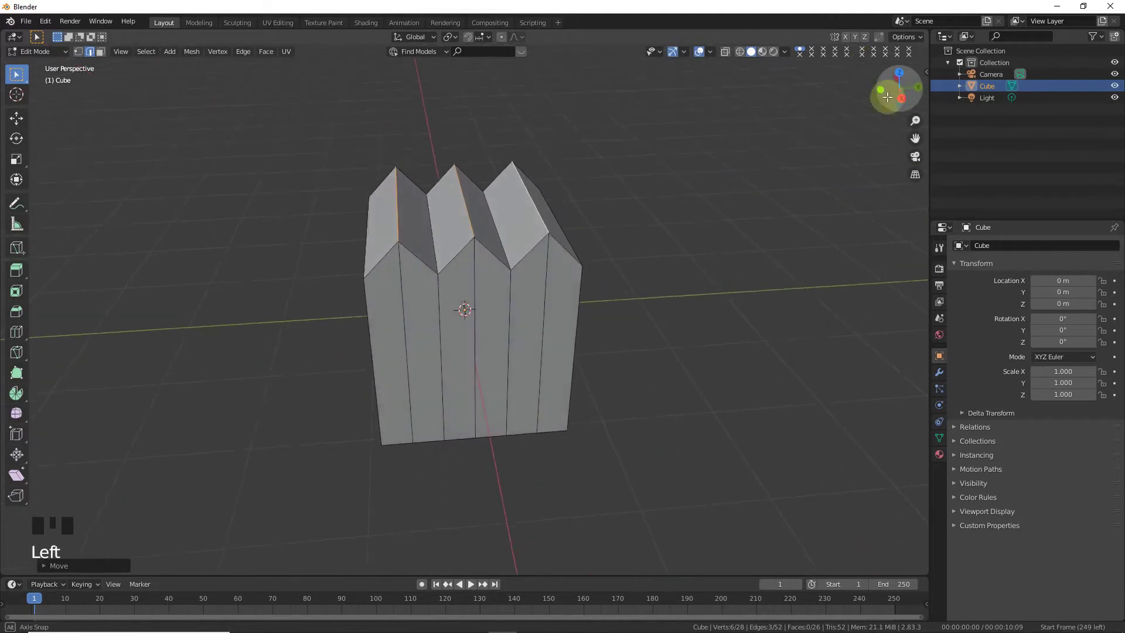
key("g")
key("z")
left_click(681, 323)
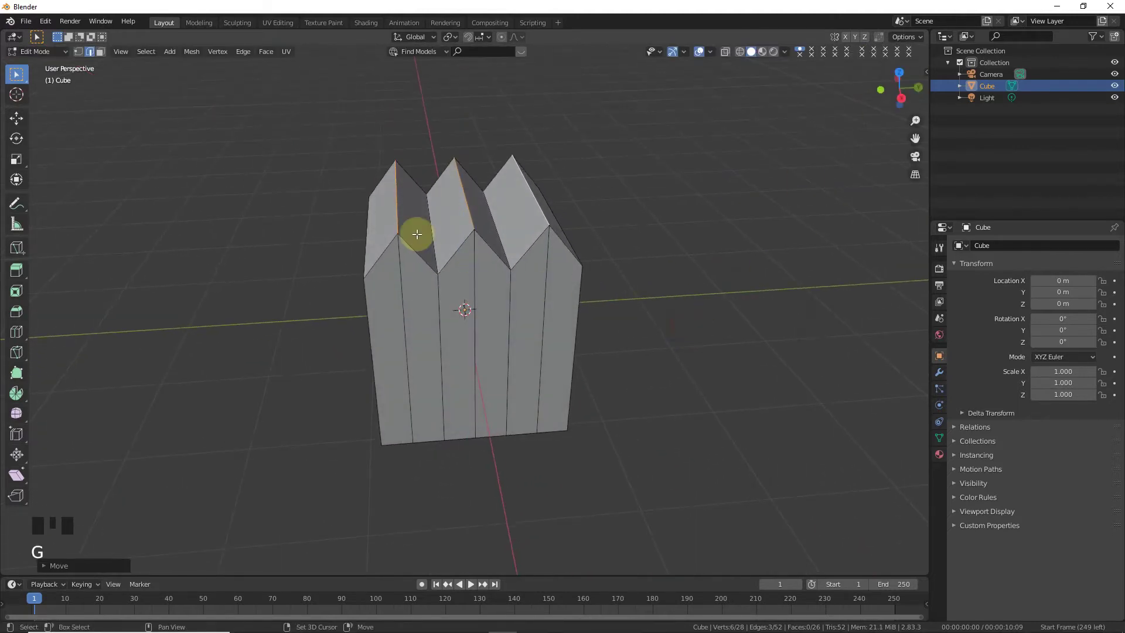
left_click(429, 235, "shift")
left_click(502, 244, "shift")
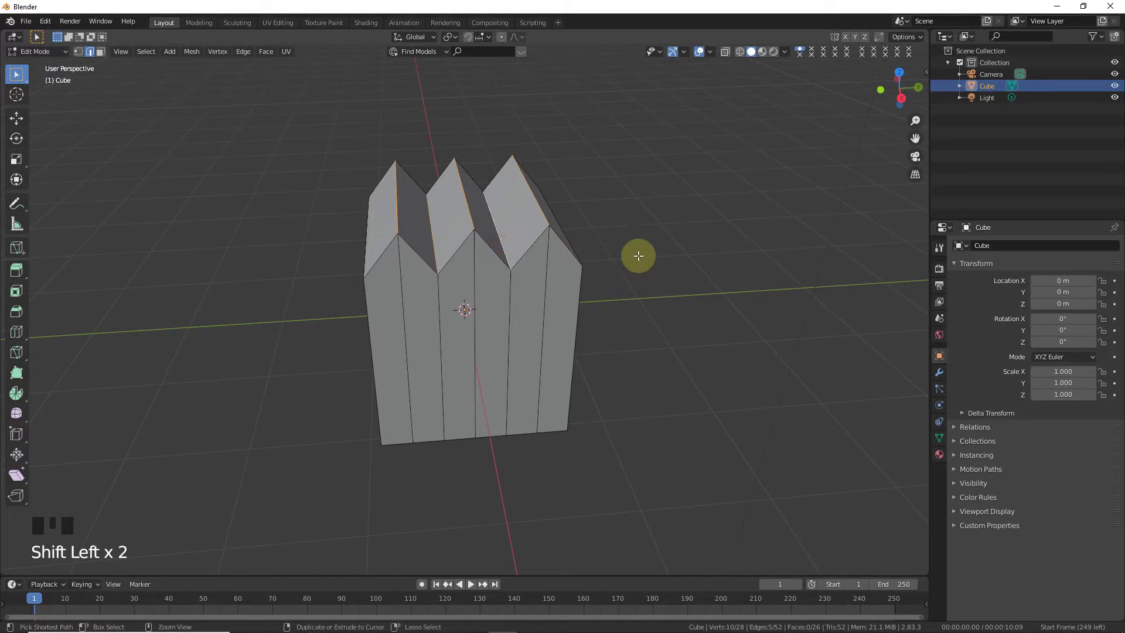
key("ctrl+b")
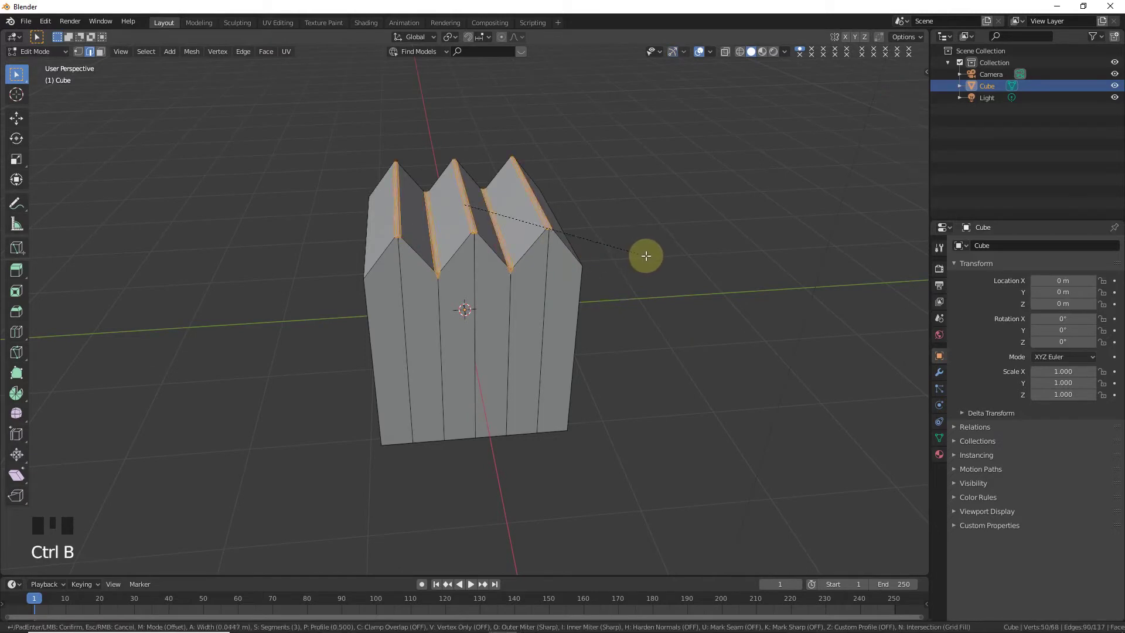
Finish the ridge bevel, then add an Array modifier with relative offset X 0, Y 1
left_click(645, 255)
key("Tab")
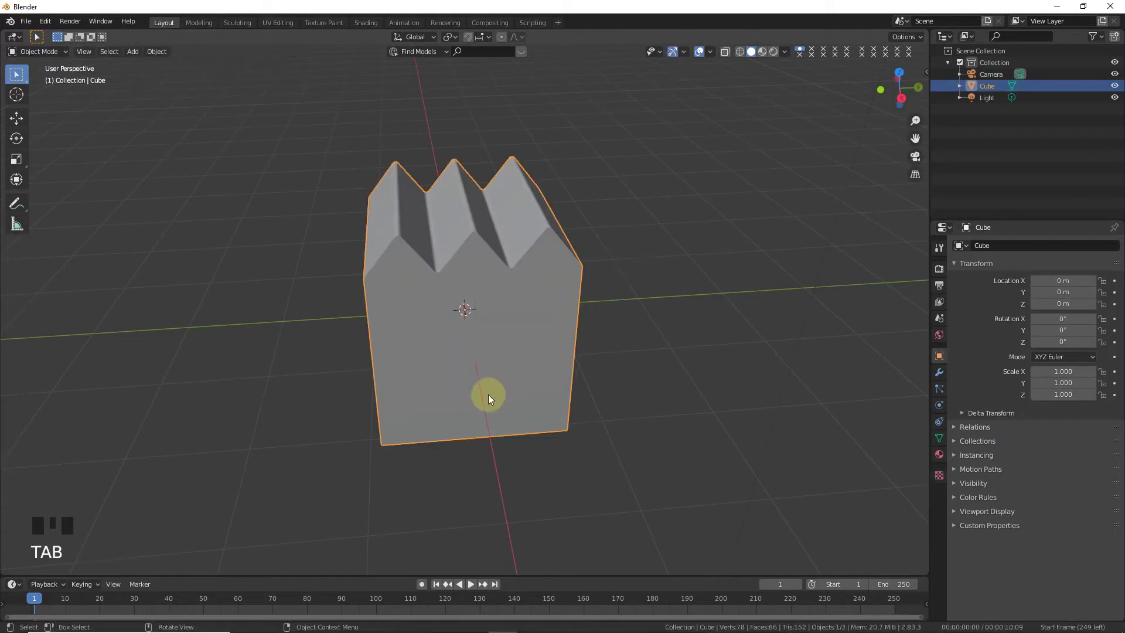
key("KP_7")
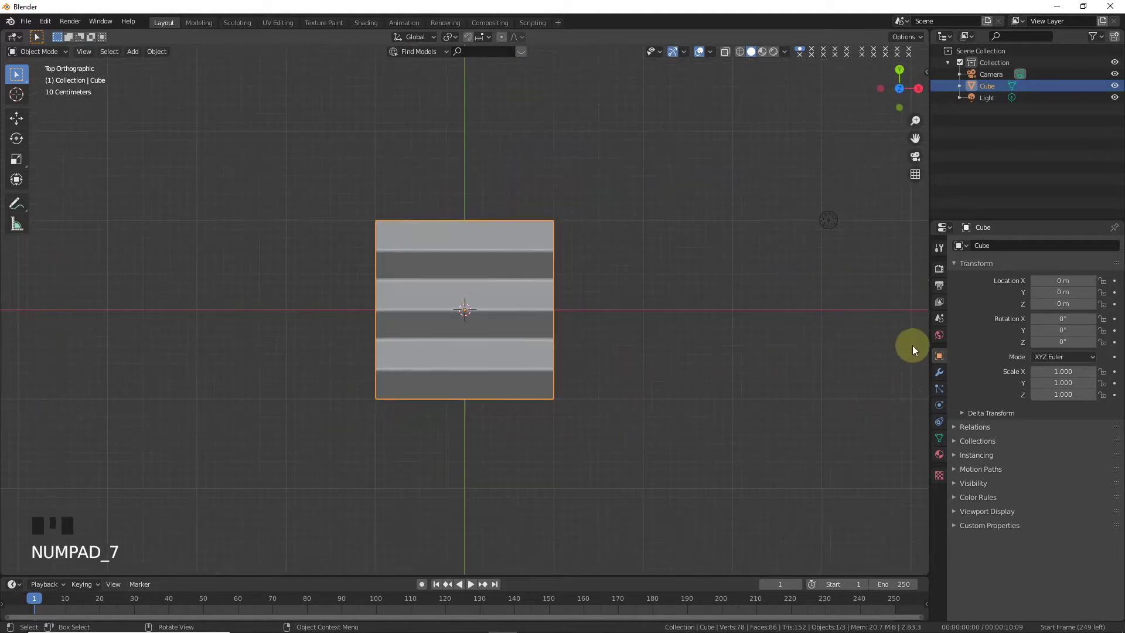
left_click(939, 372)
left_click(1006, 245)
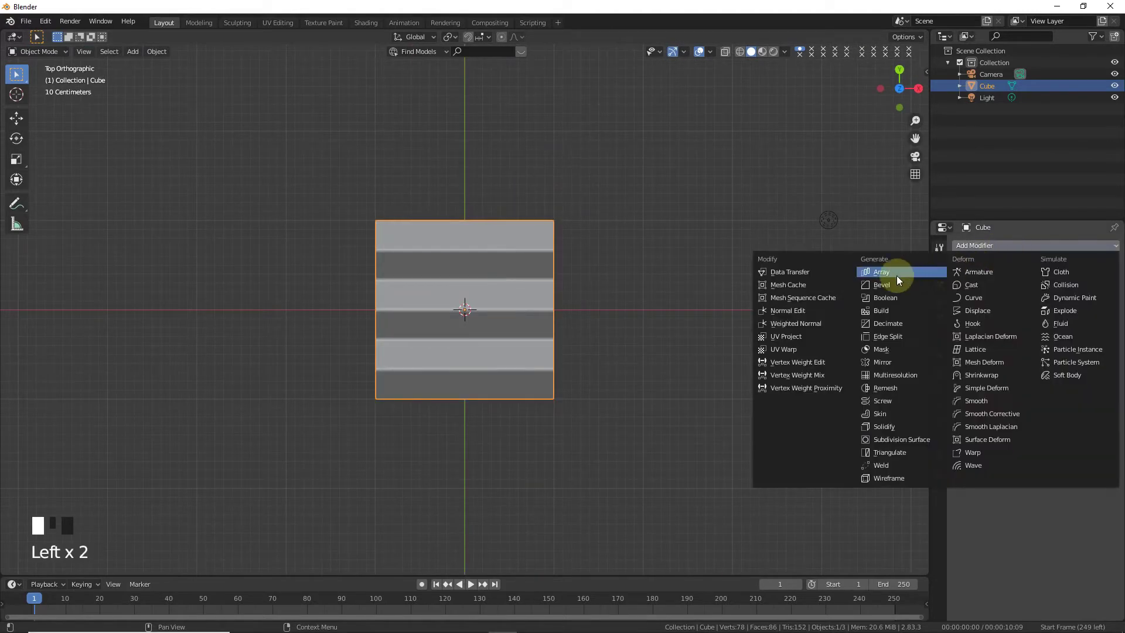
left_click(898, 275)
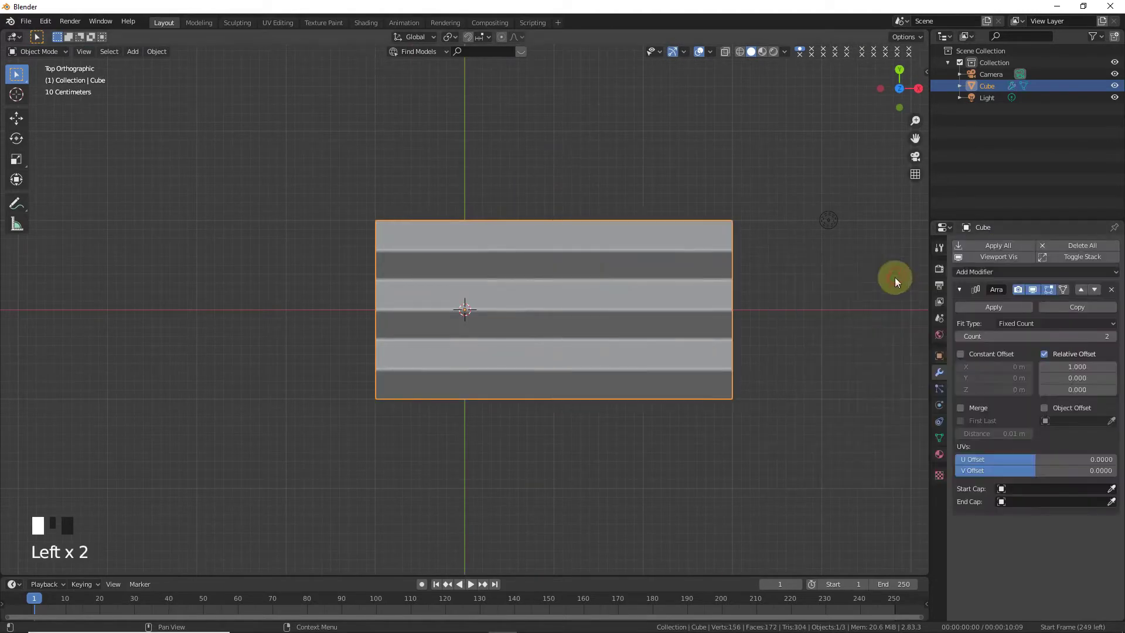
left_click(1062, 367)
type("0")
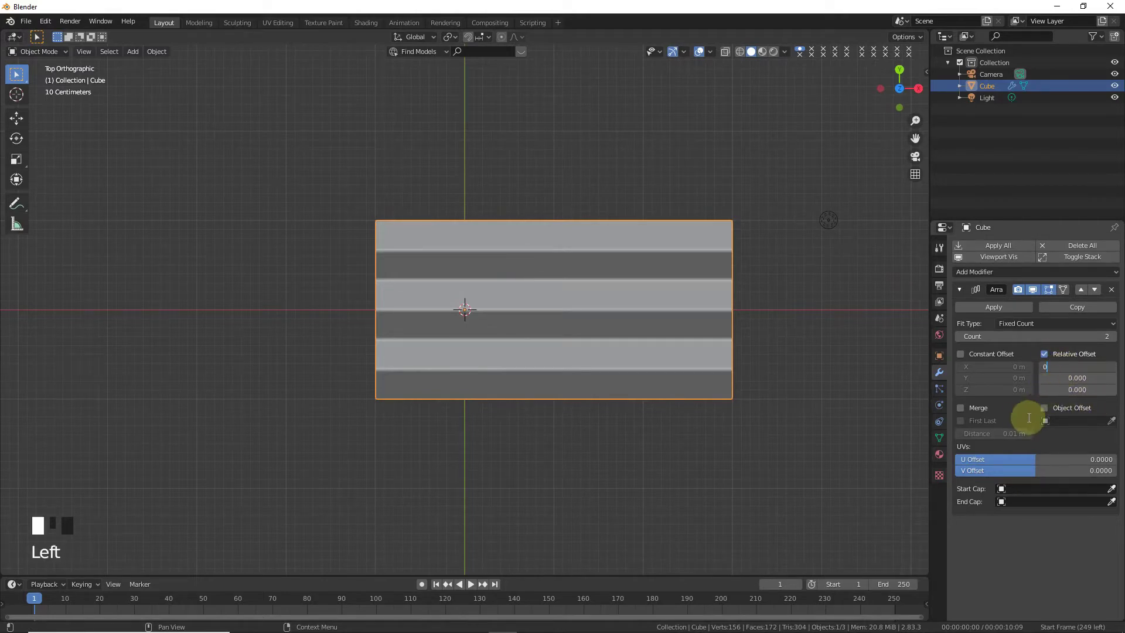
key("Return")
double_click(1049, 378)
type("1")
key("Return")
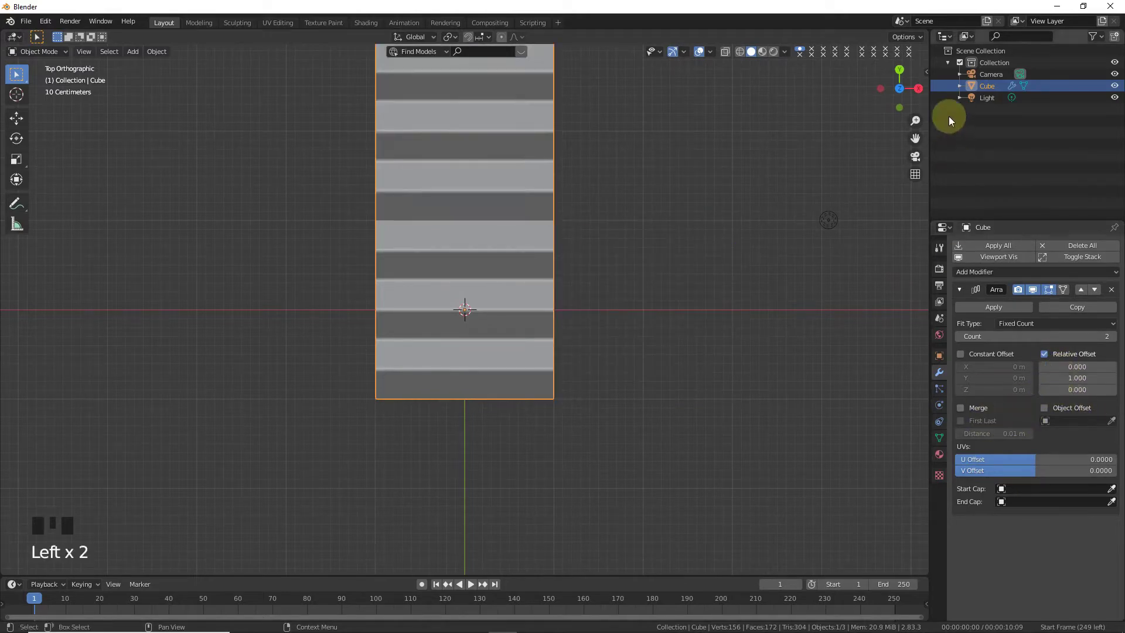
Set the array count to 17 and apply it to the toothed bar
left_click_drag(899, 89, 908, 121)
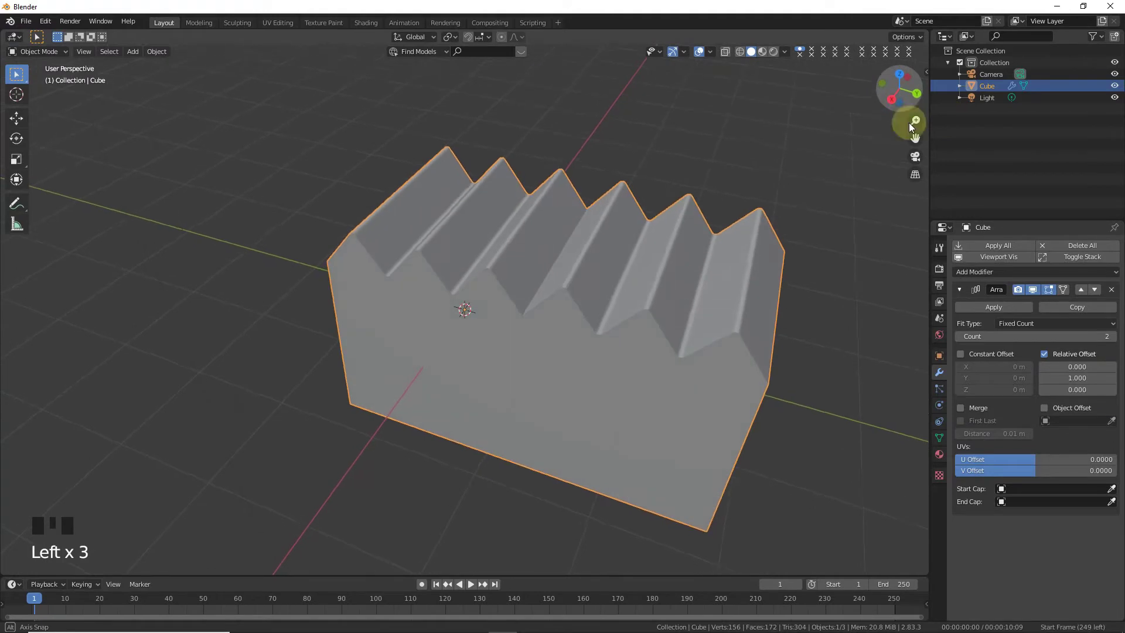
left_click(1063, 337)
key("Return")
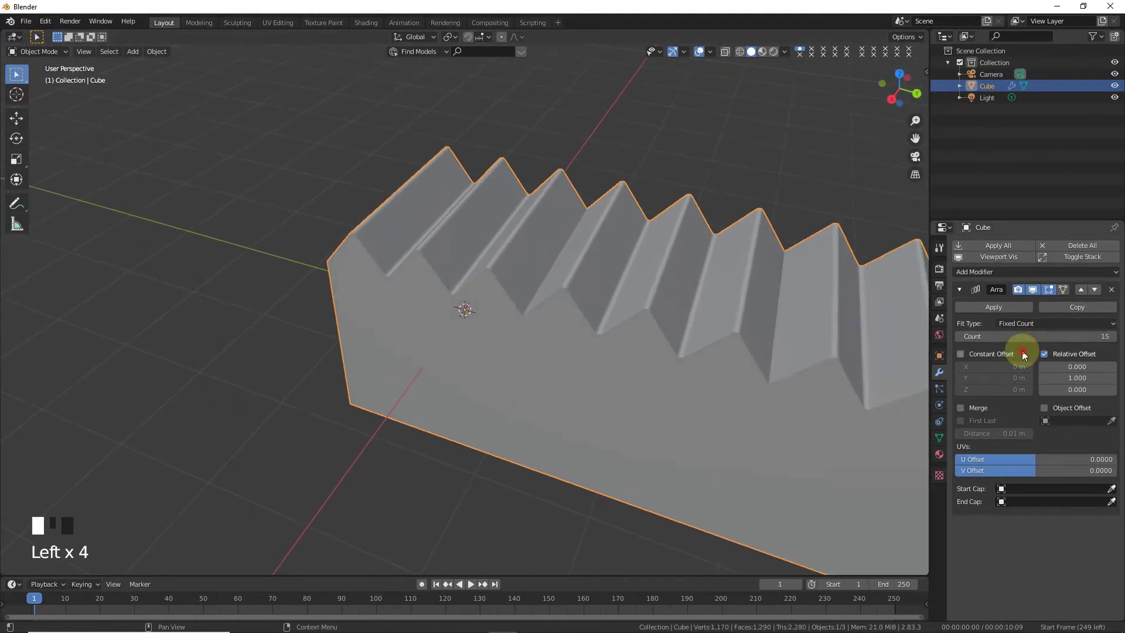
scroll(685, 381, "down", 13)
scroll(690, 370, "up", 3)
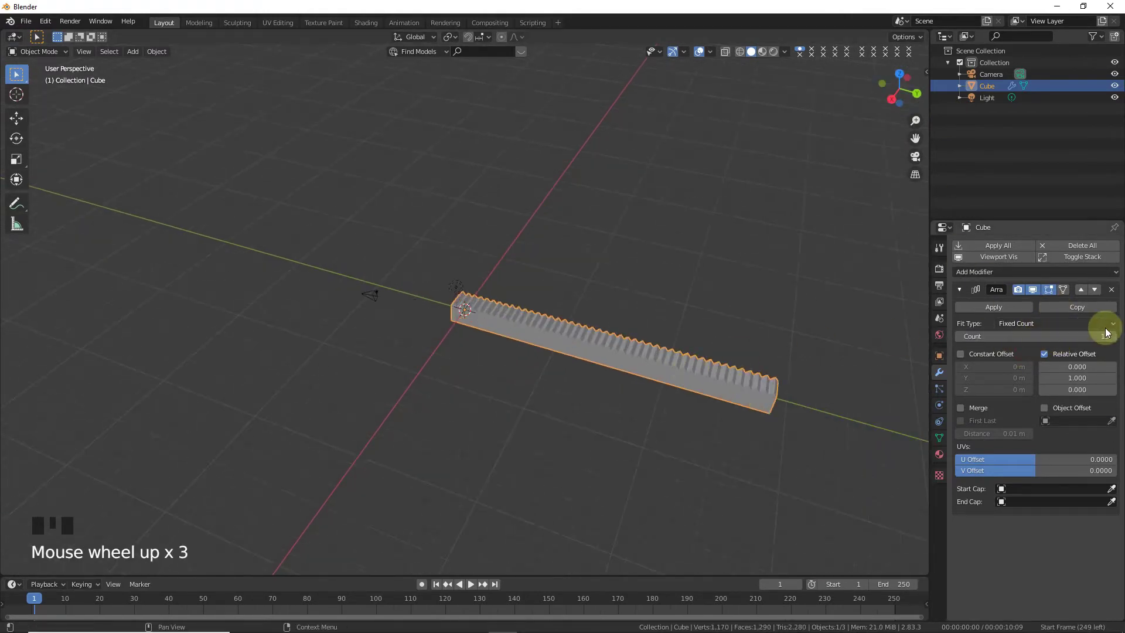
left_click(1054, 338)
type("17")
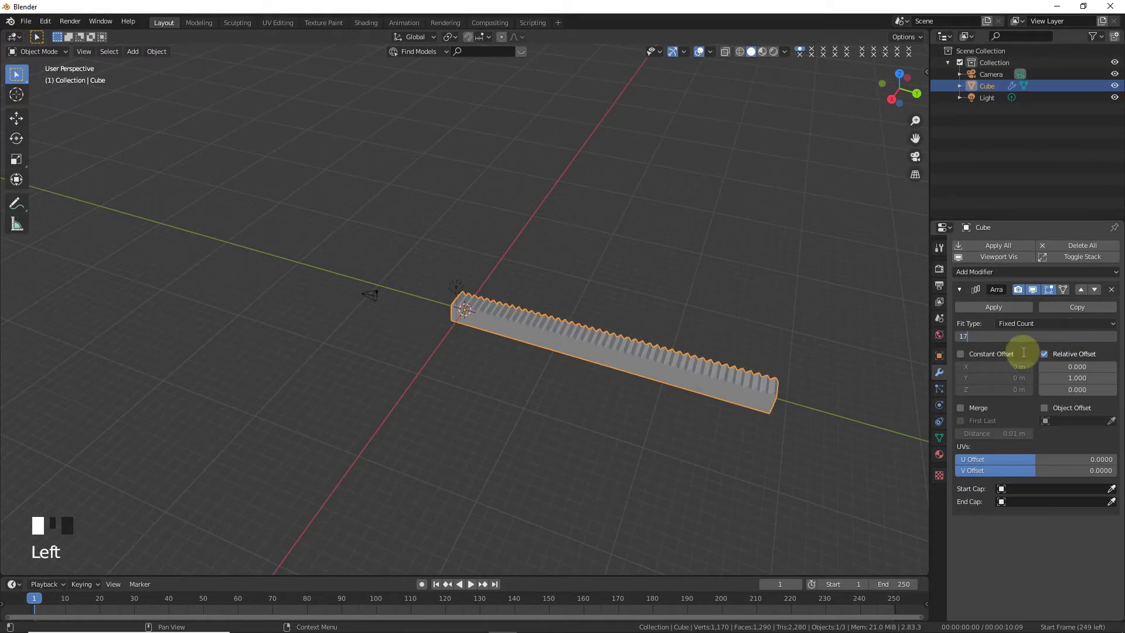
left_click(571, 417)
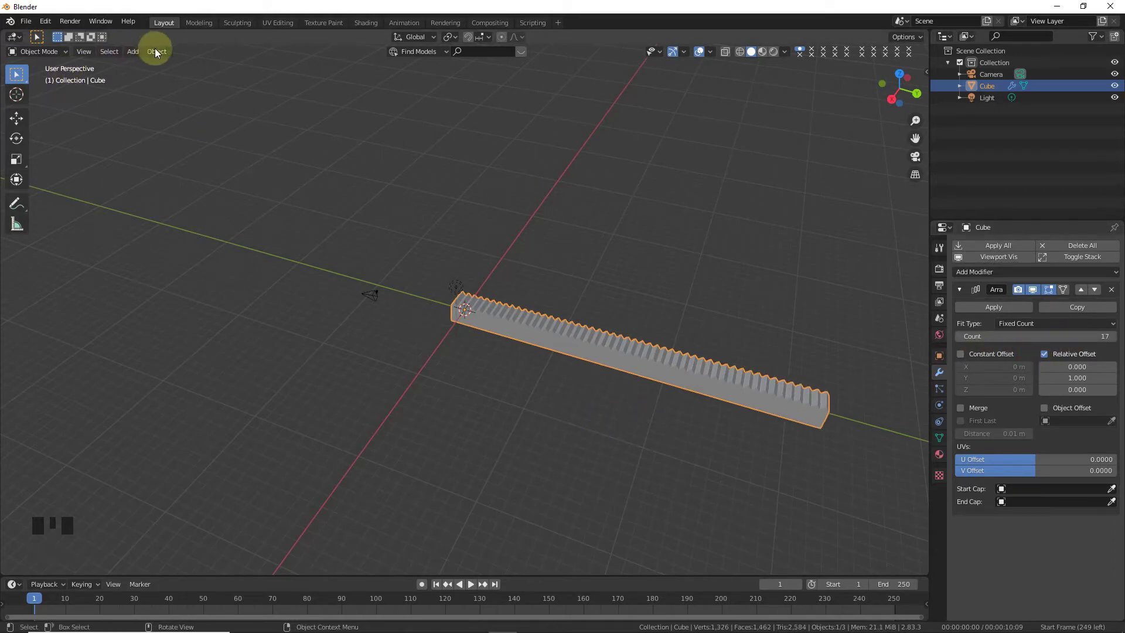
left_click(993, 308)
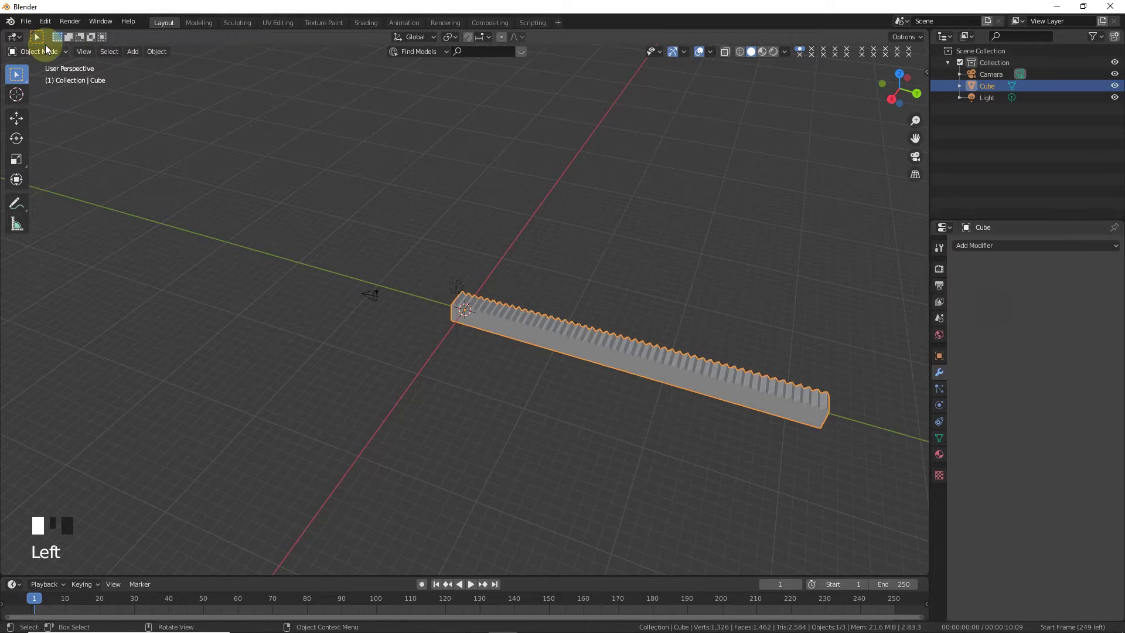
Set the bar's origin to its geometry and clear its location to the world origin
left_click(157, 51)
mouse_move(187, 76)
left_click(280, 89)
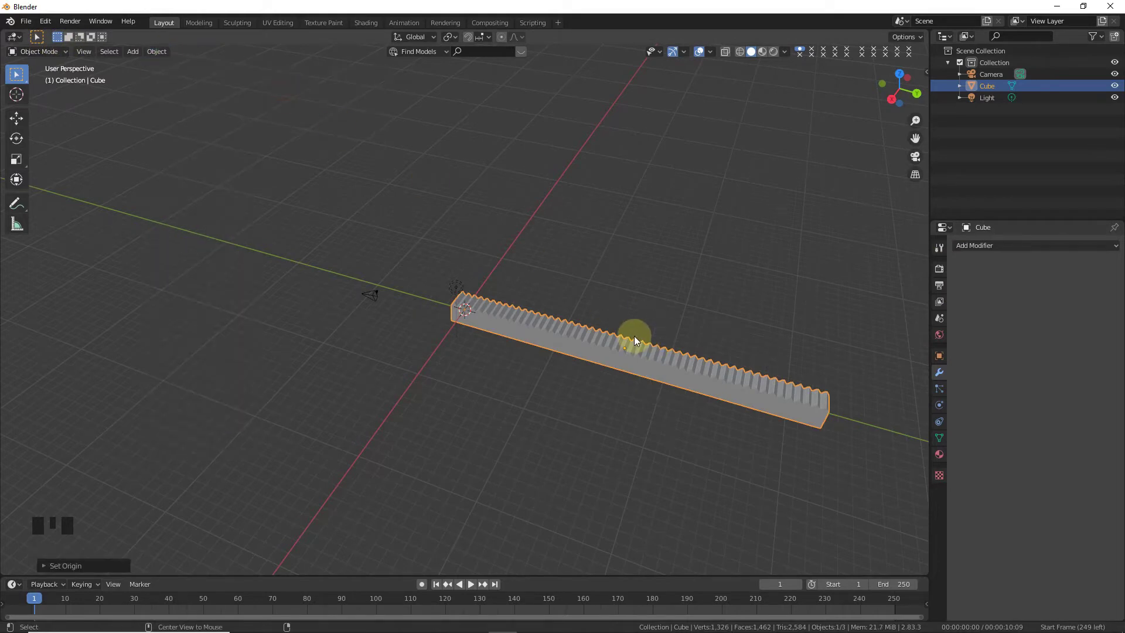
key("alt+g")
left_click_drag(898, 89, 955, 89)
scroll(483, 306, "up", 5)
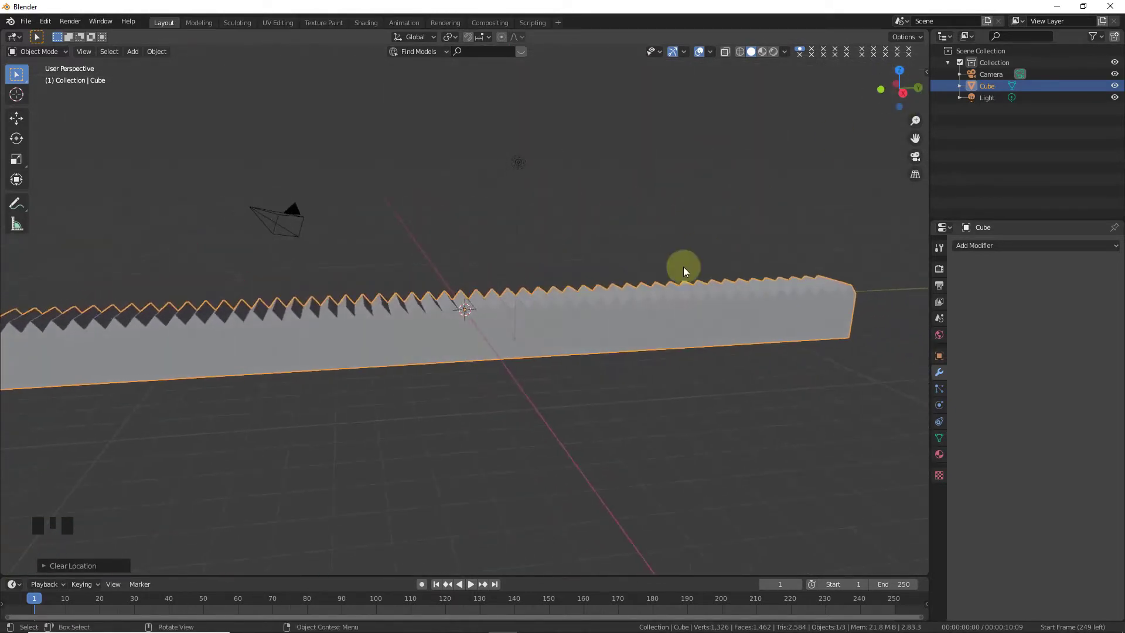
From the side view, duplicate the bar and place the copy above it along Z
key("KP_1")
key("KP_3")
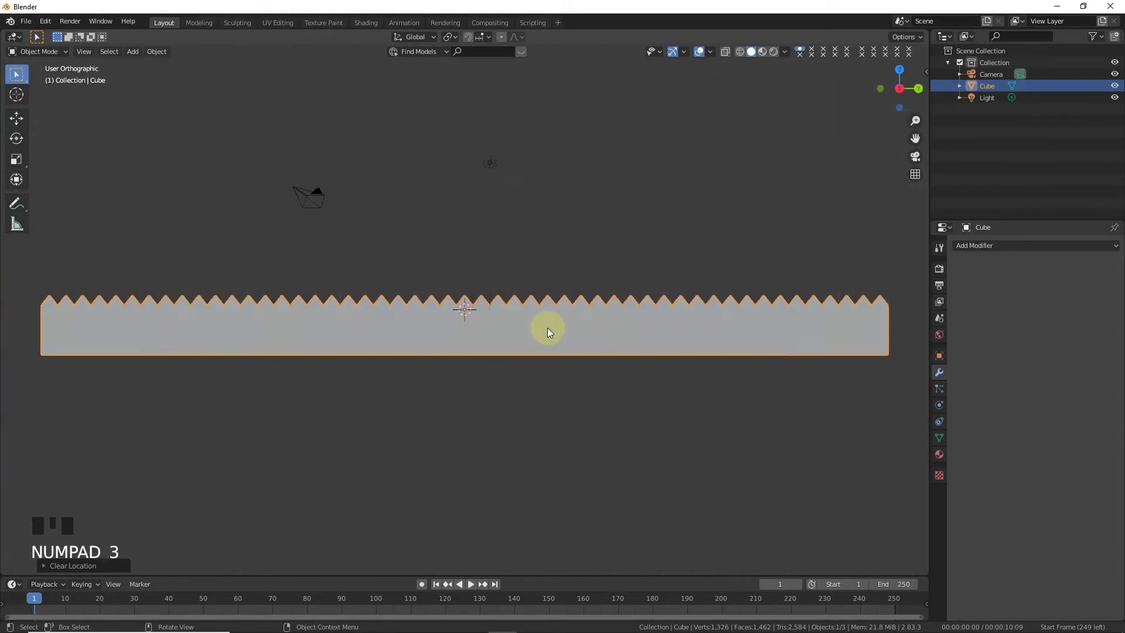
key("shift+d")
key("z")
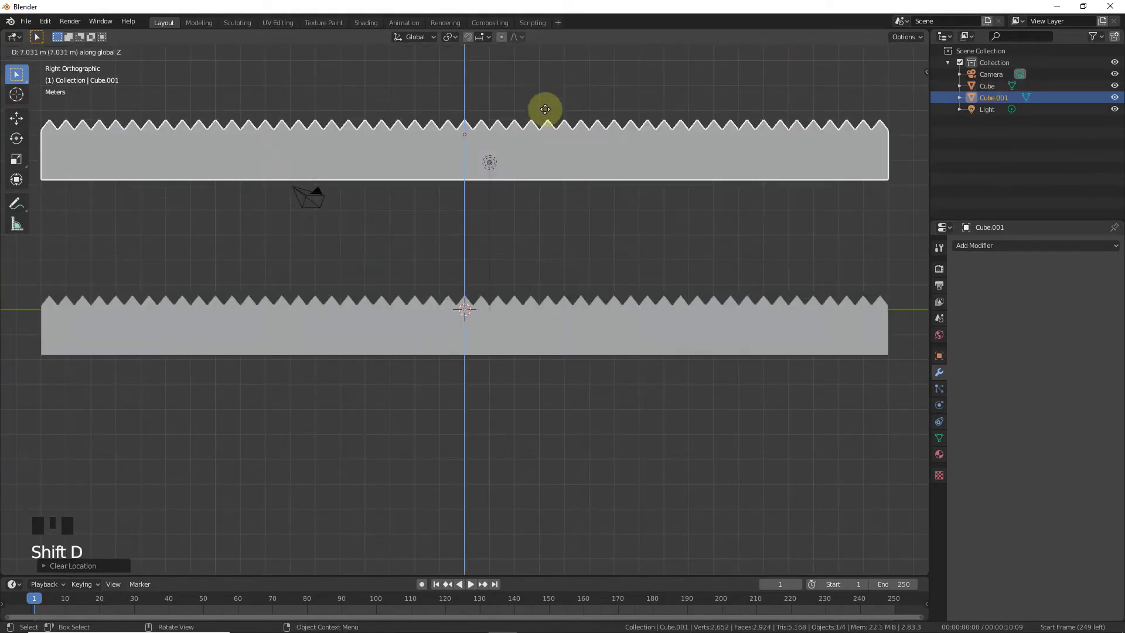
left_click(676, 110)
scroll(877, 153, "down", 3)
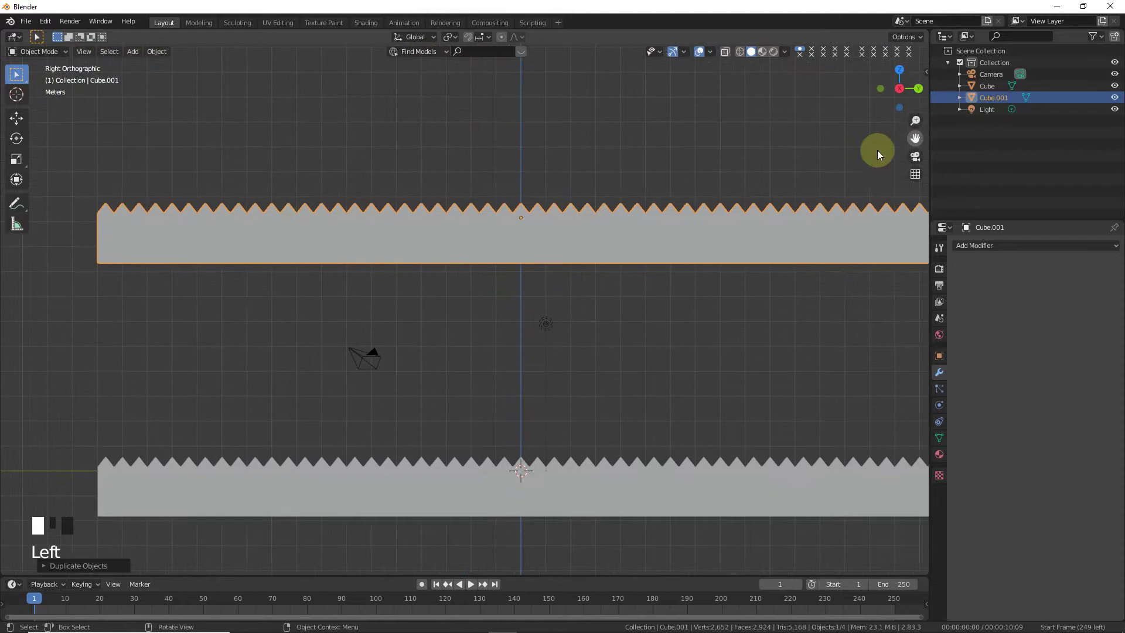
Raise Cube.001 higher and give it a Simple Deform modifier bending on the Z axis
key("g")
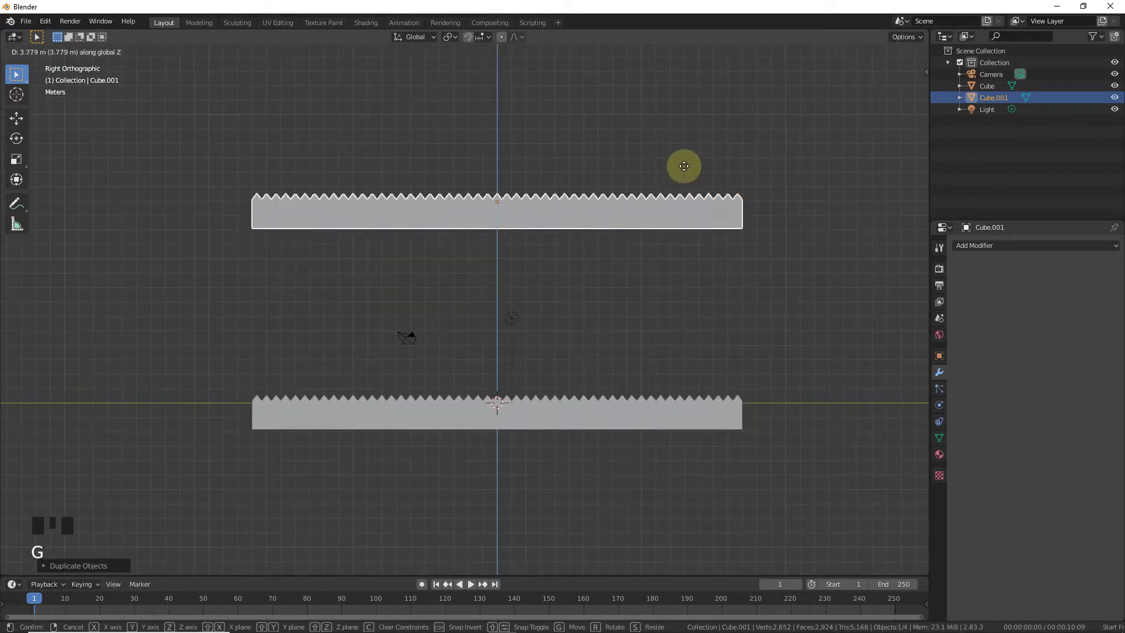
left_click(683, 159)
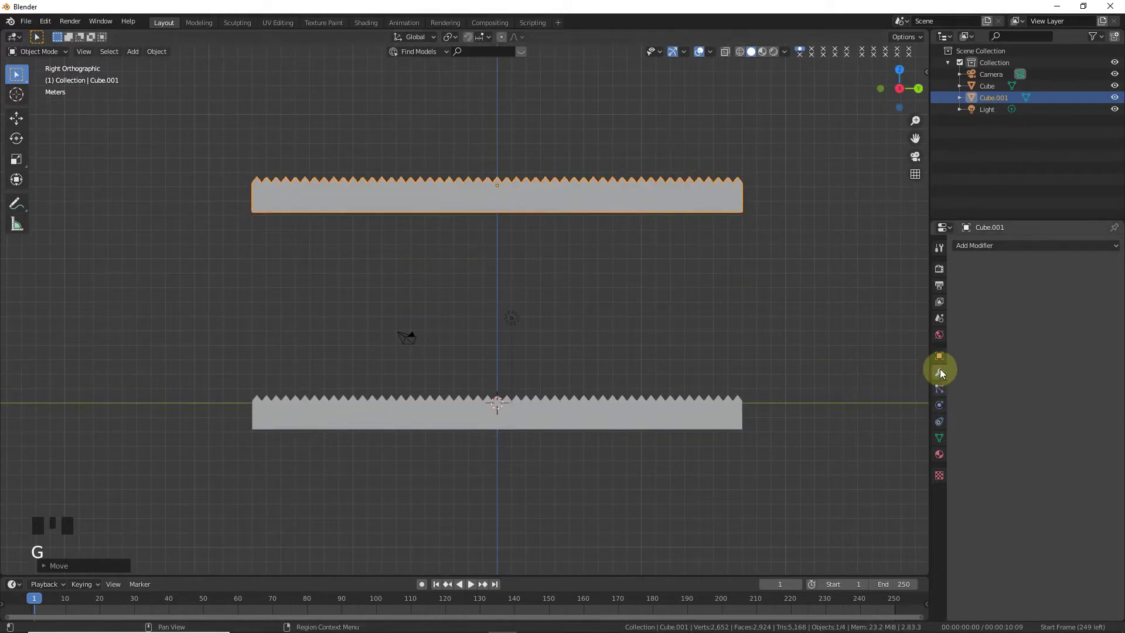
left_click(996, 245)
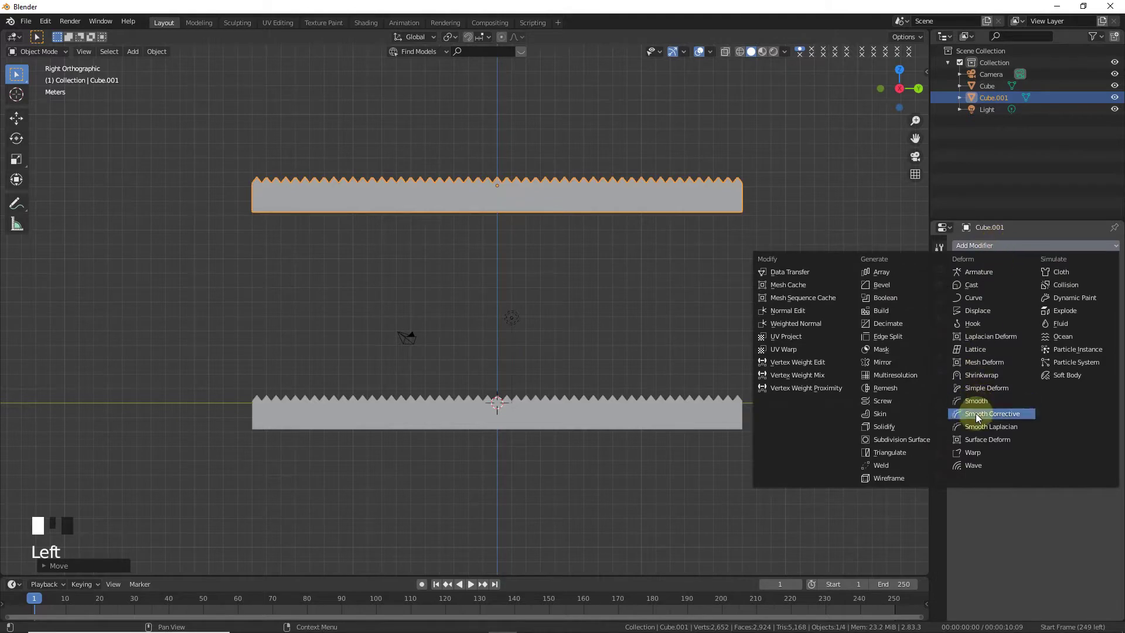
left_click(982, 388)
left_click(1021, 326)
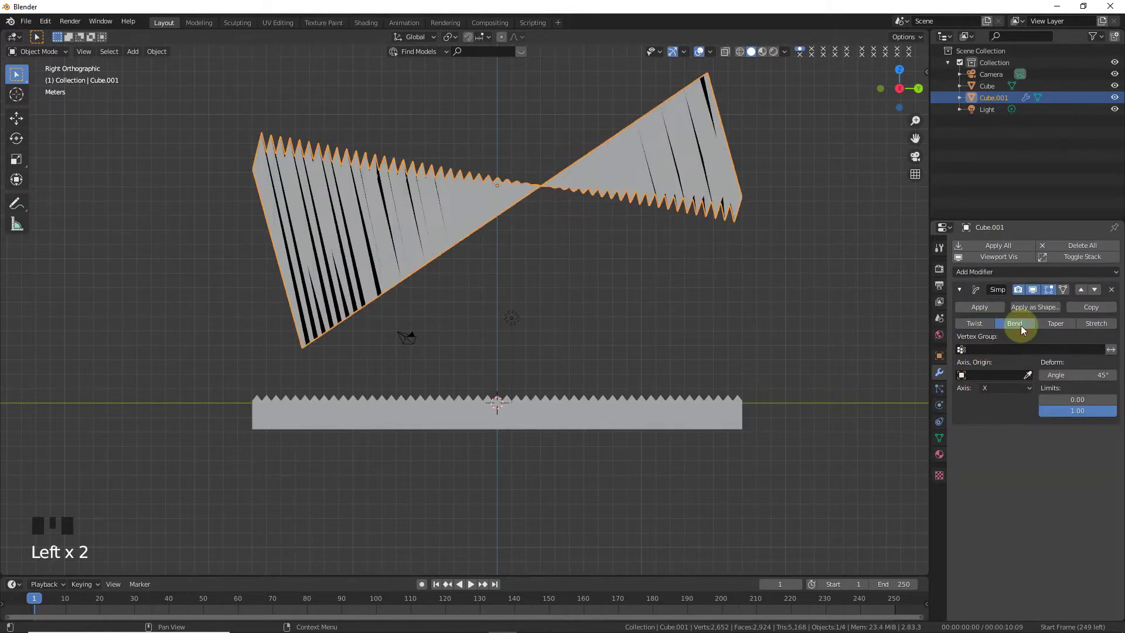
left_click_drag(1003, 420, 1000, 428)
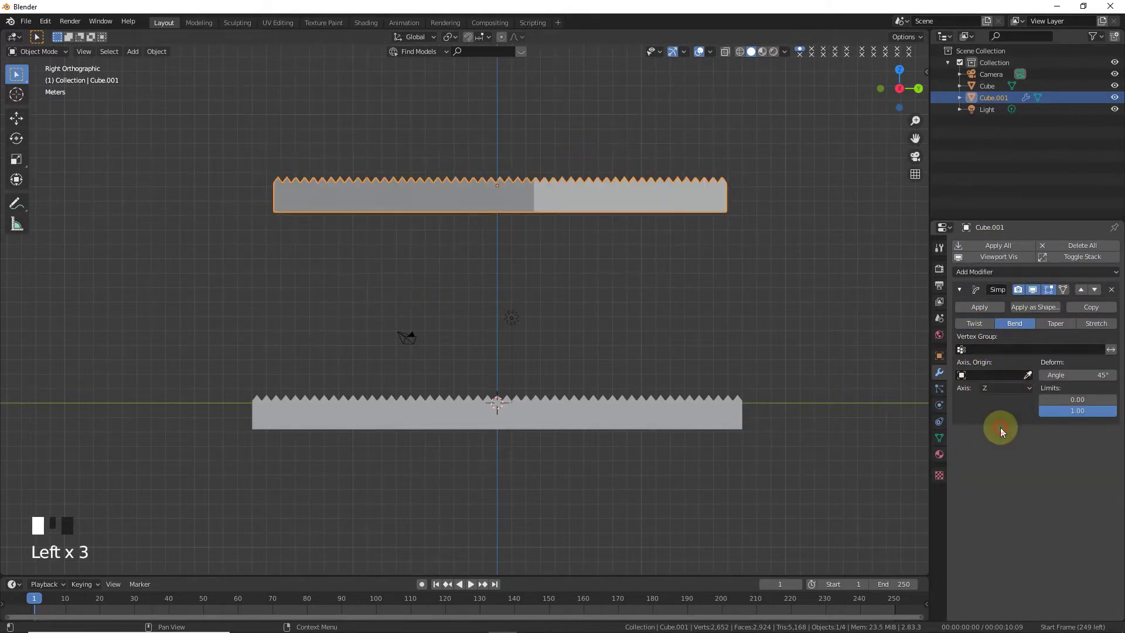
left_click_drag(899, 88, 867, 97)
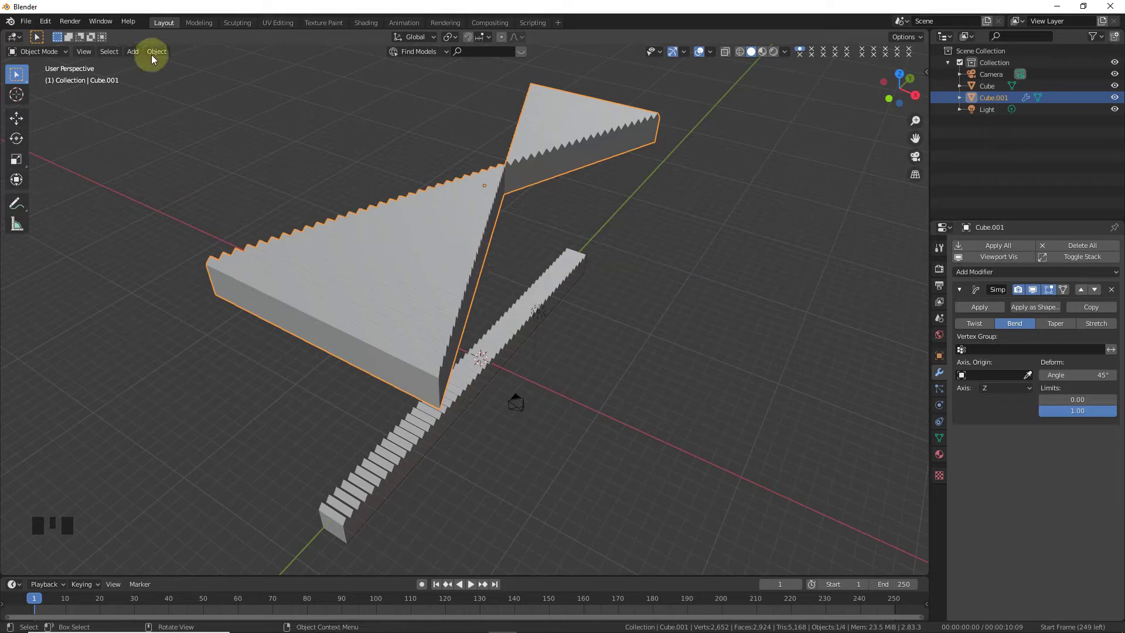
Snap the 3D cursor to Cube.001's origin, add an Arrows empty there, and move it aside
key("shift+s")
key("shift+s")
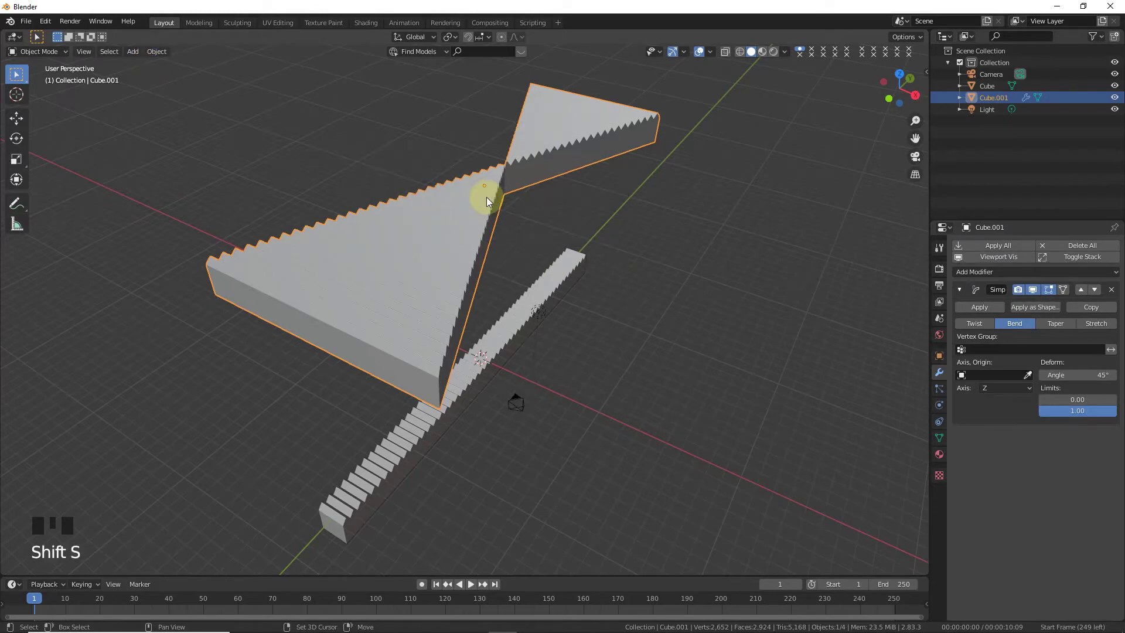
left_click(585, 241)
key("shift+a")
mouse_move(486, 344)
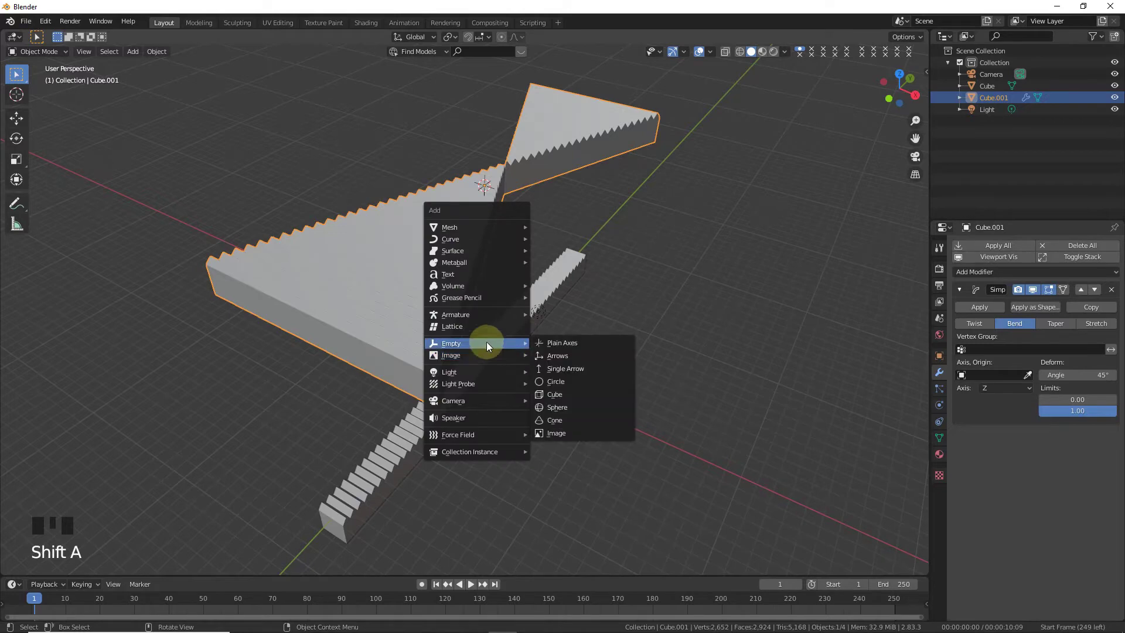
left_click(553, 355)
key("g")
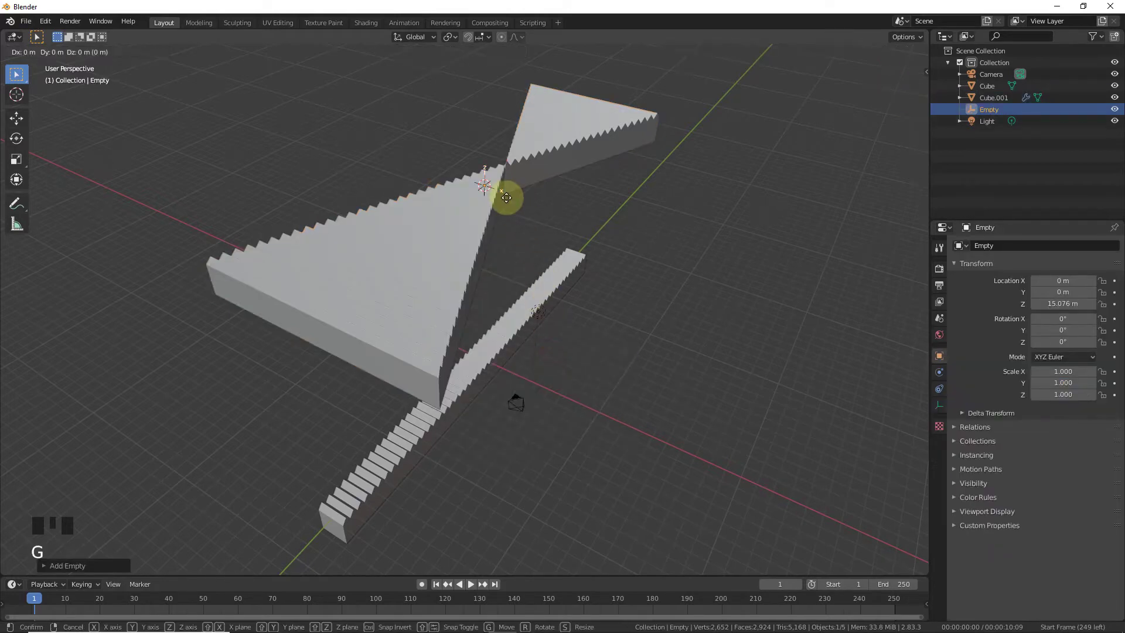
left_click(644, 263)
Make the Empty Cube.001's bend origin, trying axes X and Y before settling on Z
left_click(475, 223)
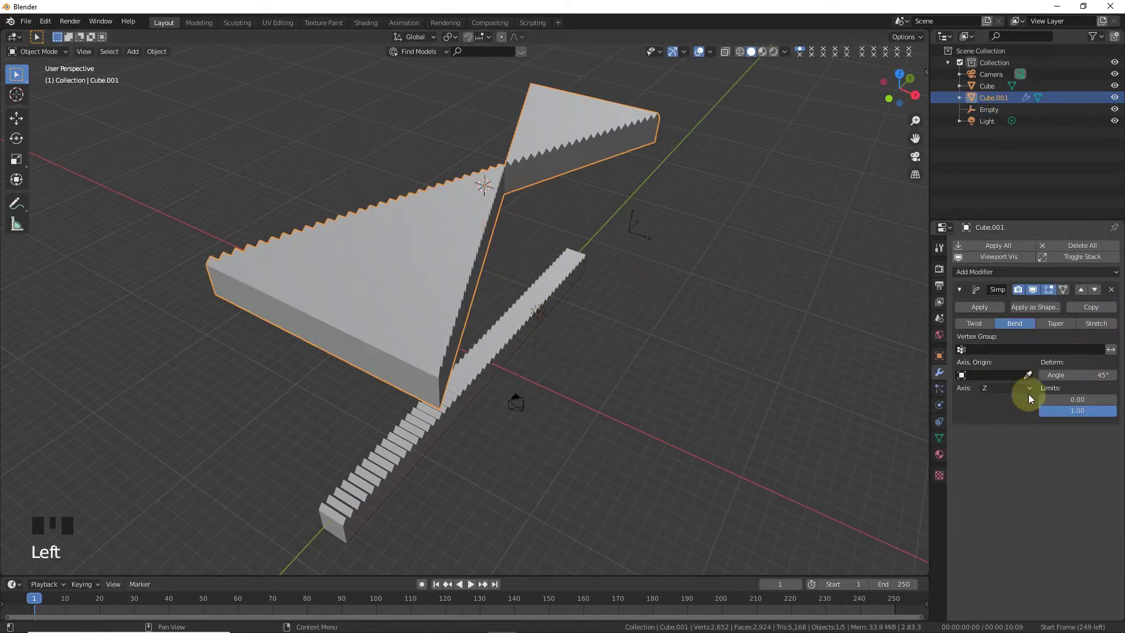
left_click(1028, 375)
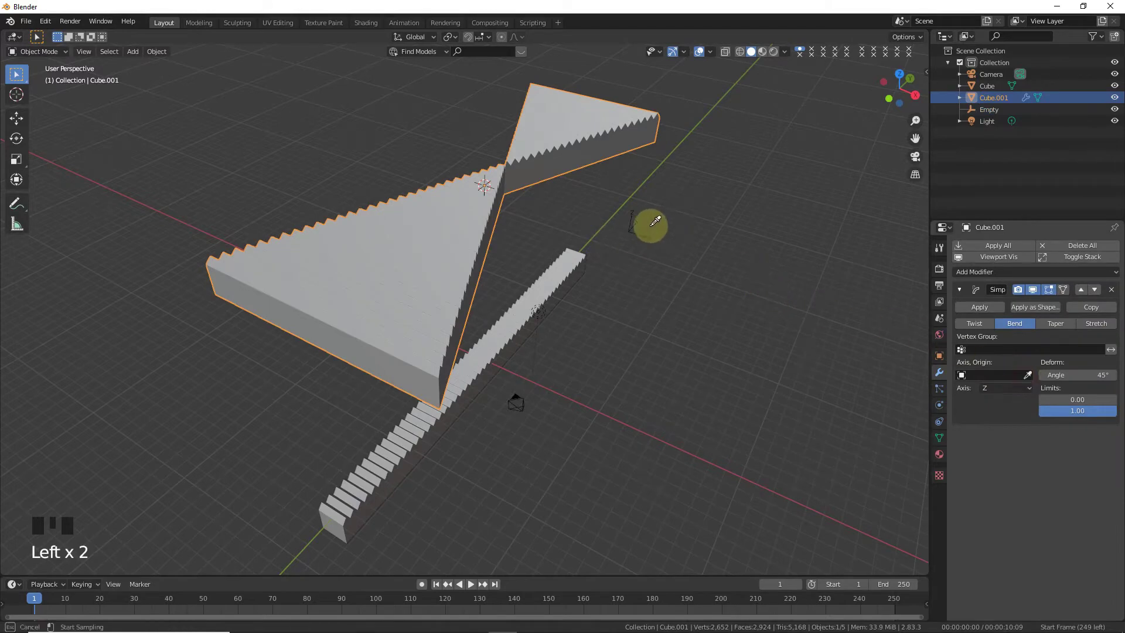
left_click(630, 221)
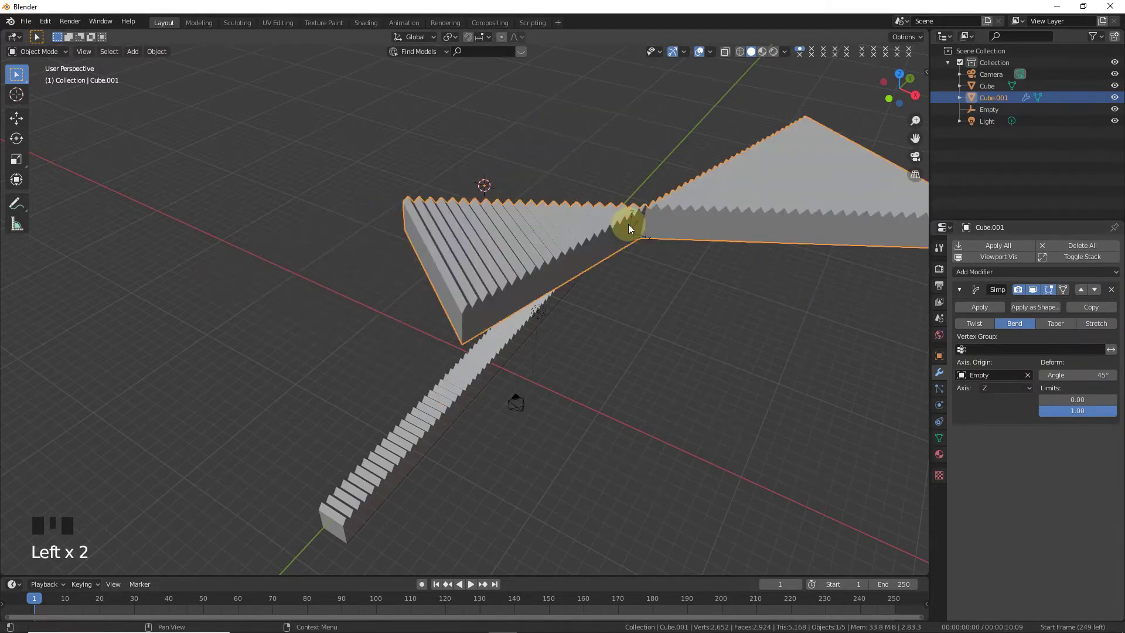
left_click_drag(998, 390, 1000, 401)
left_click(1000, 390)
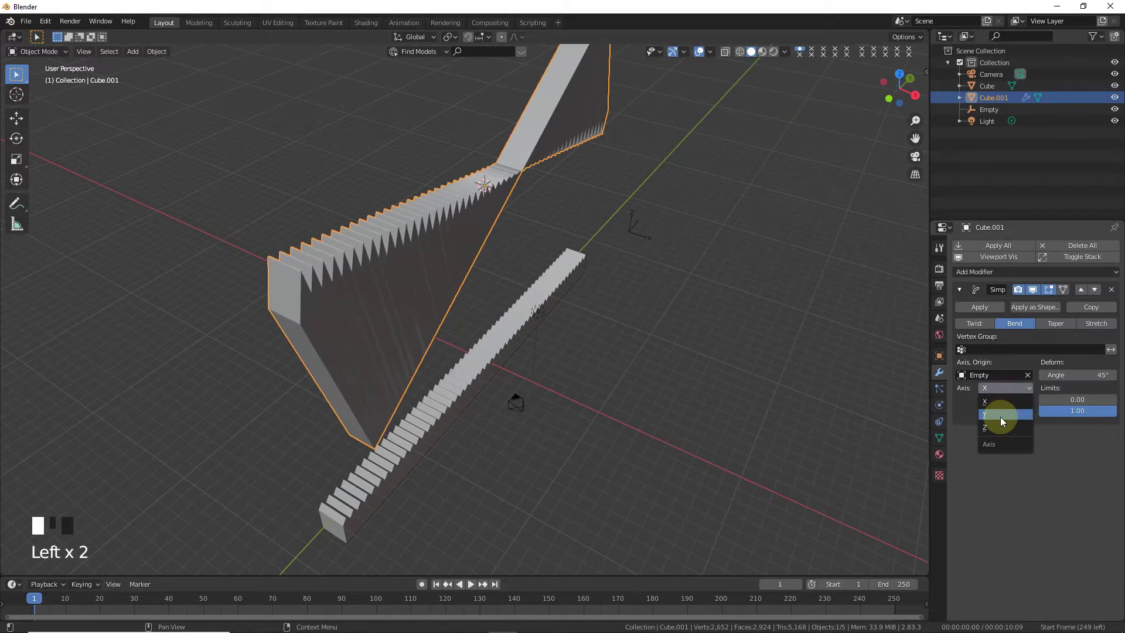
left_click(1000, 415)
left_click_drag(888, 93, 899, 88)
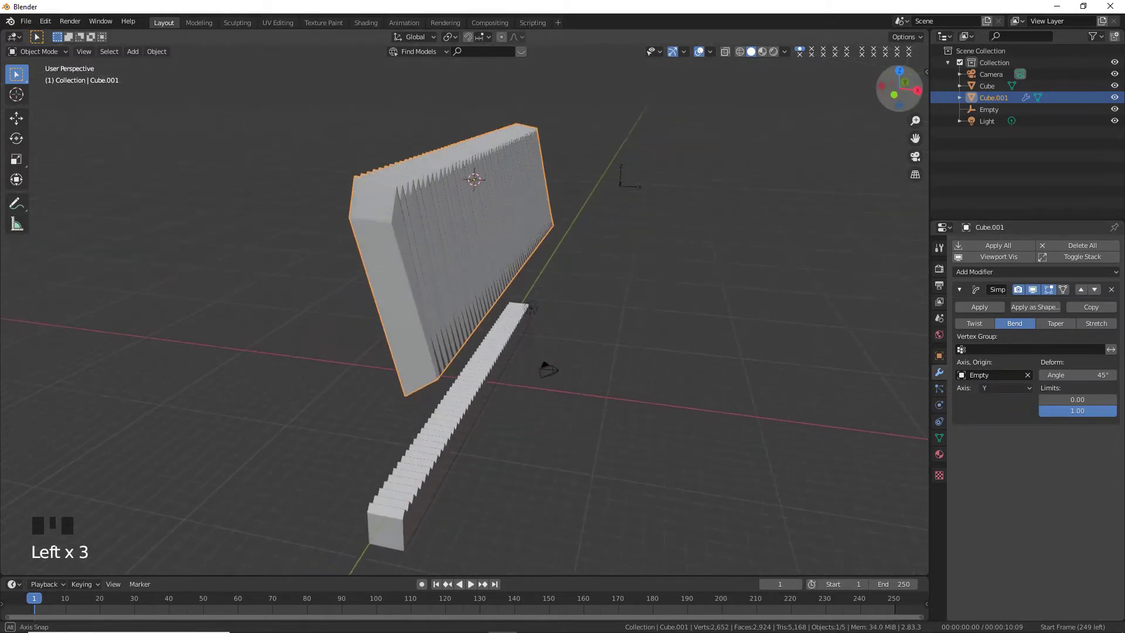
left_click(1000, 388)
left_click(996, 427)
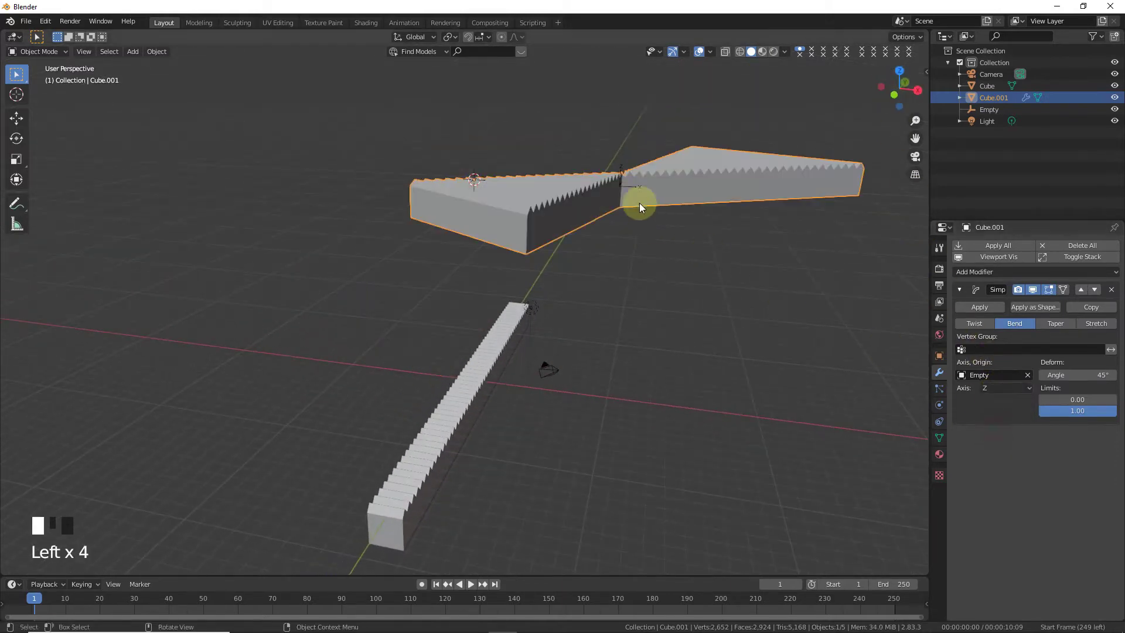
Rotate the Empty -90° around the Z axis
left_click(623, 187)
key("r")
key("y")
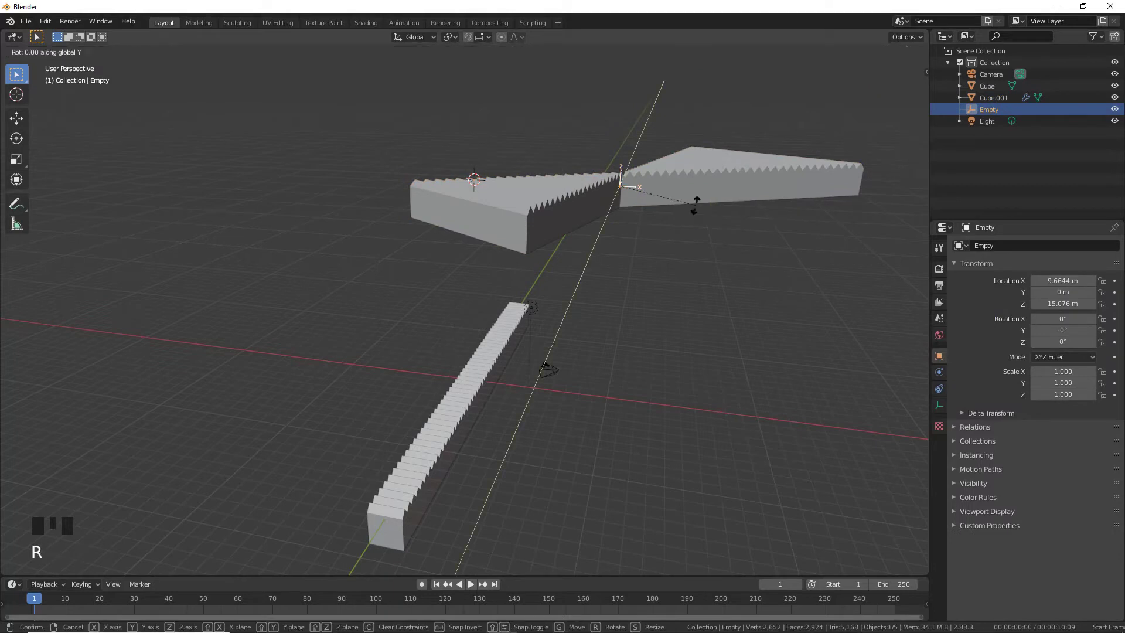
key("x")
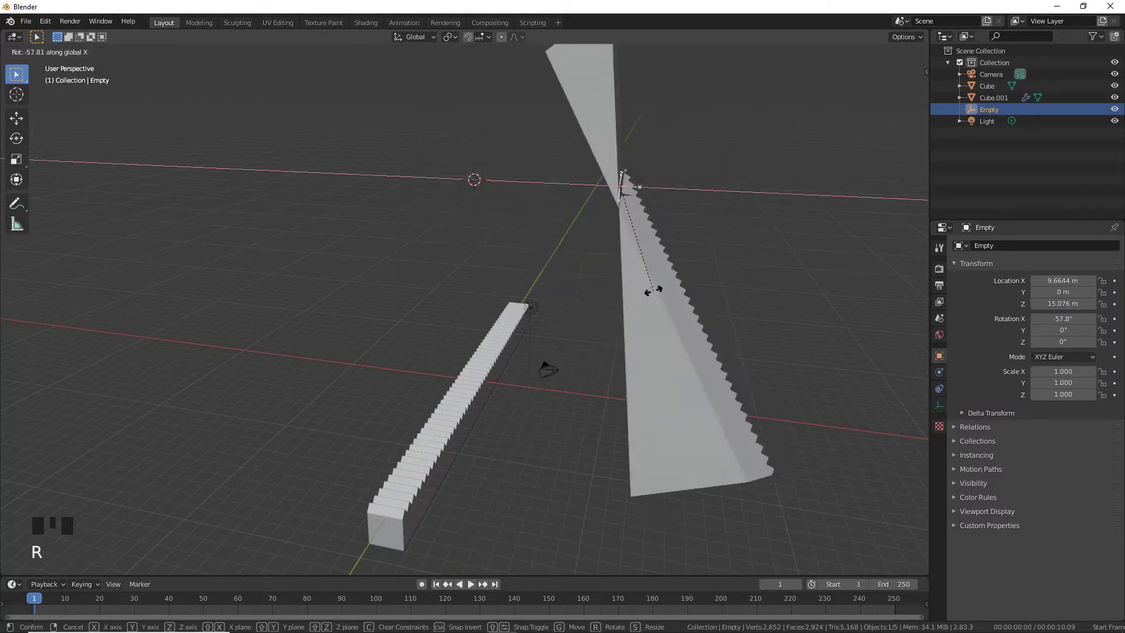
key("z")
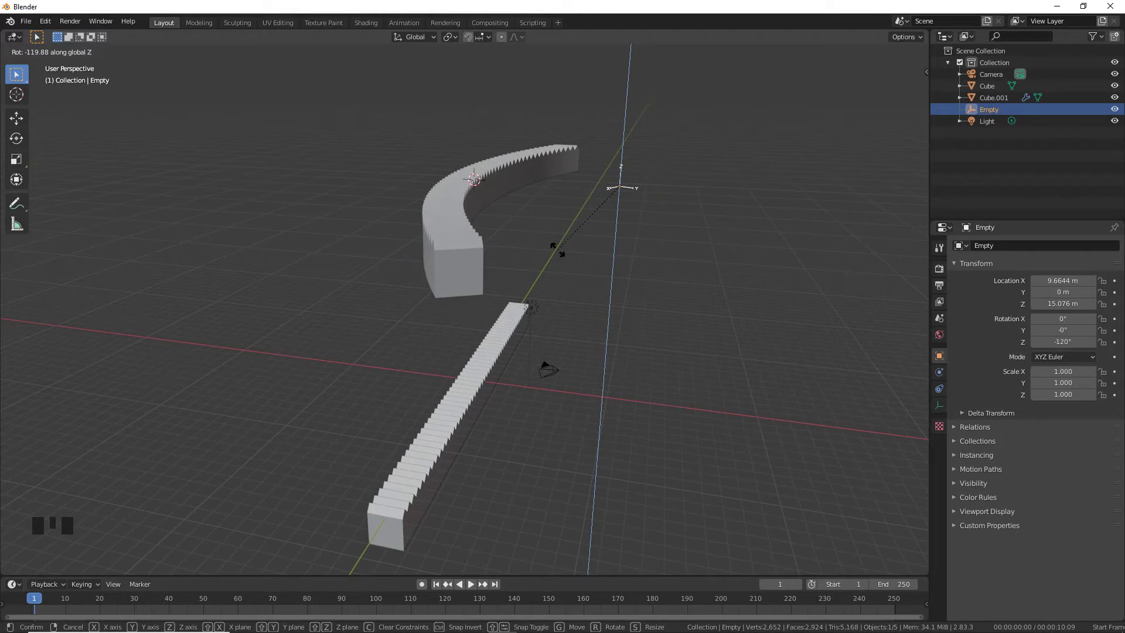
type("-90")
left_click(557, 251)
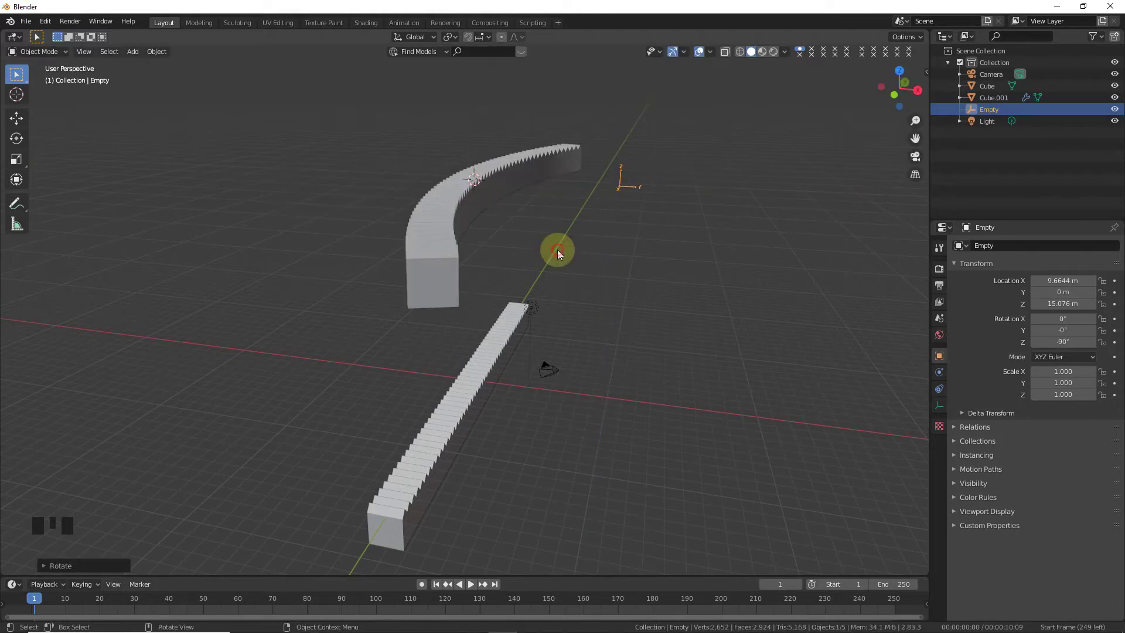
left_click_drag(877, 114, 801, 209)
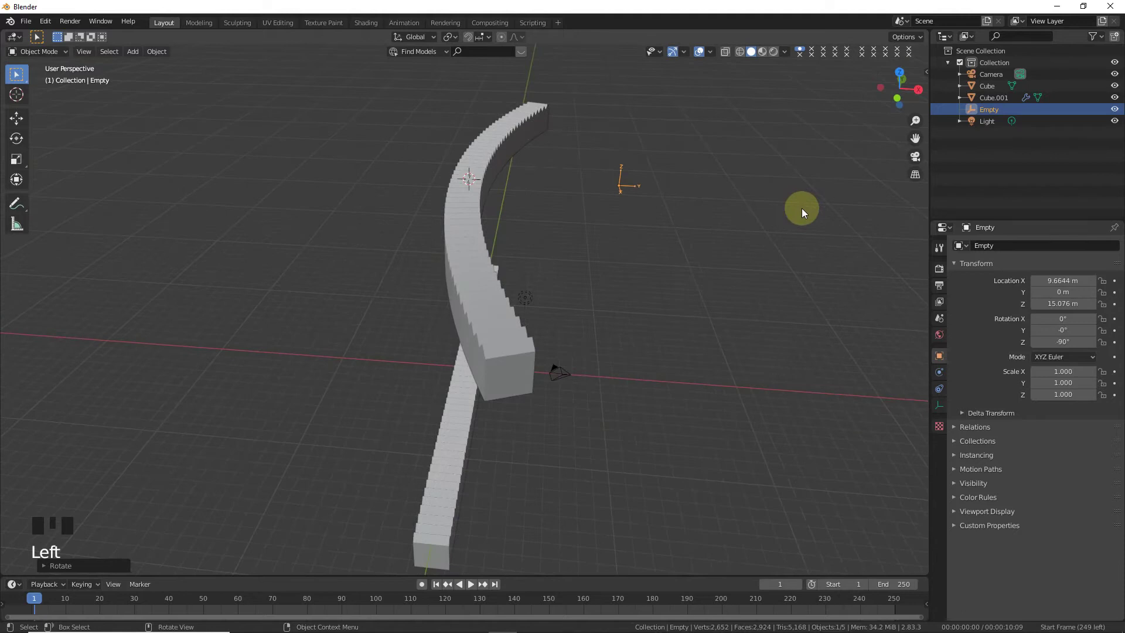
Rotate the Empty 90° about global Y so the upper bar curves into an arc
key("r")
key("y")
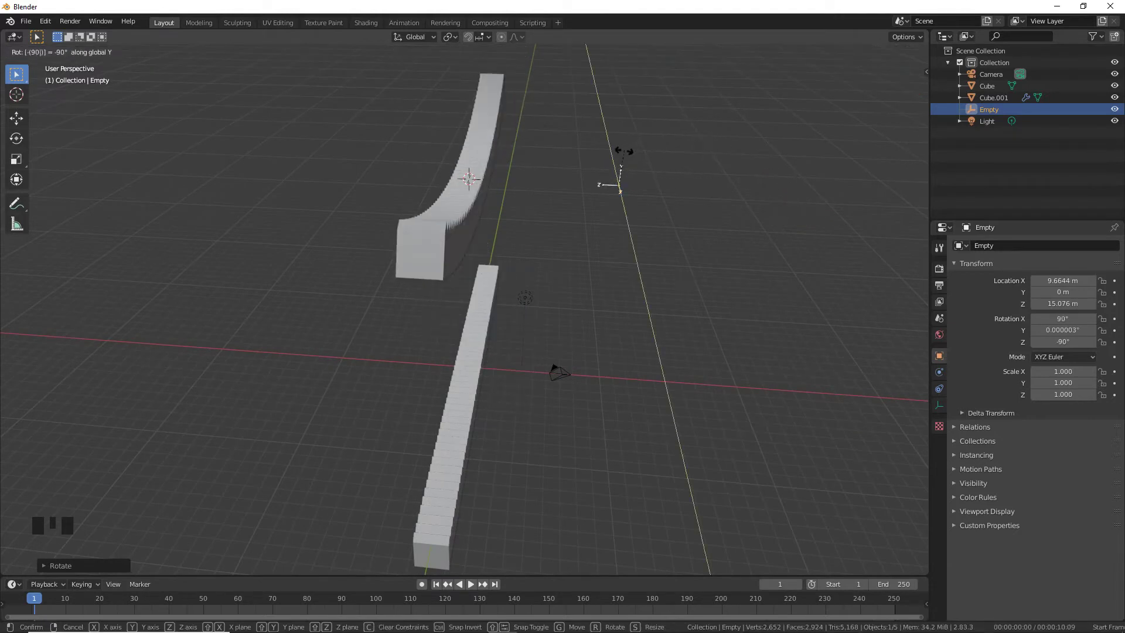
left_click(624, 152, "ctrl")
left_click_drag(864, 116, 720, 160)
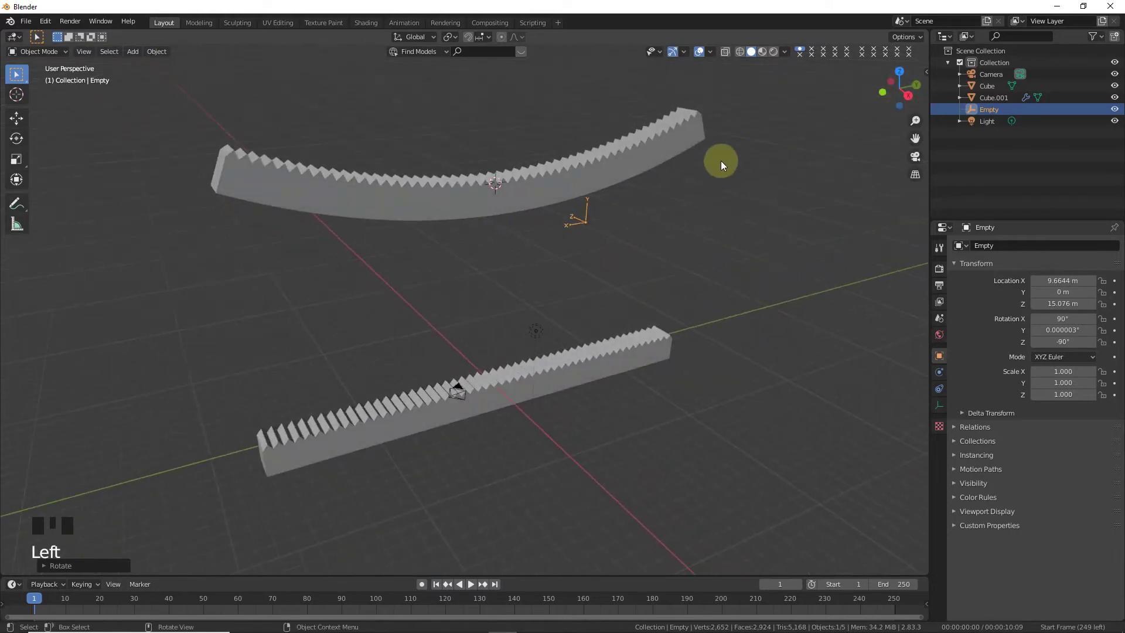
Set the curved bar's bend angle to -360 to close it into a toothed ring
left_click(572, 151)
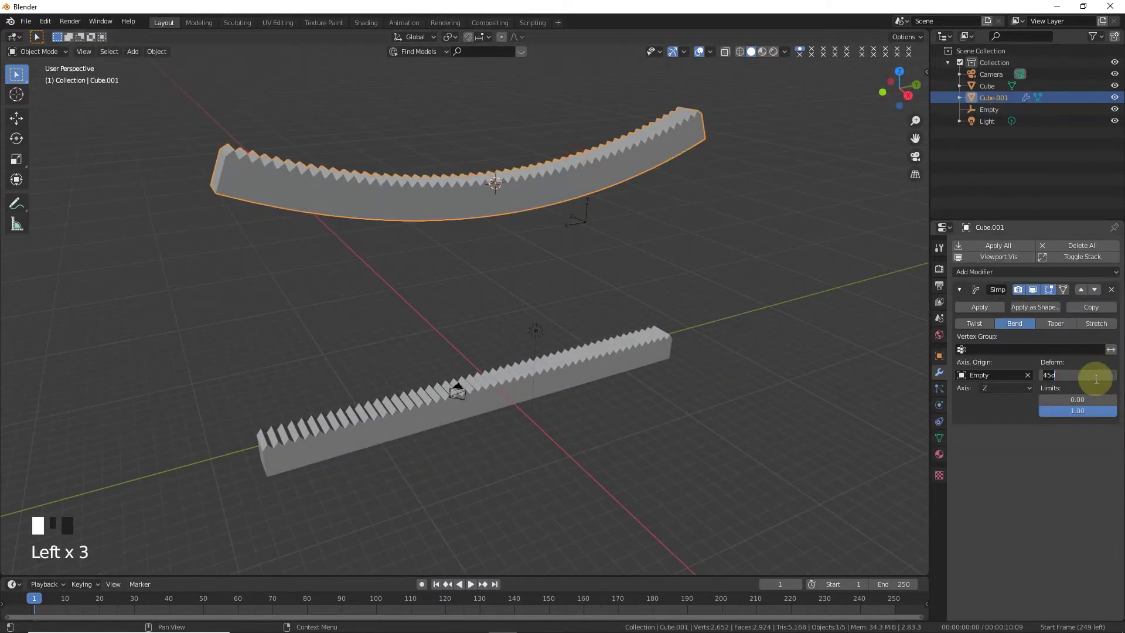
left_click(1095, 379)
type("-36")
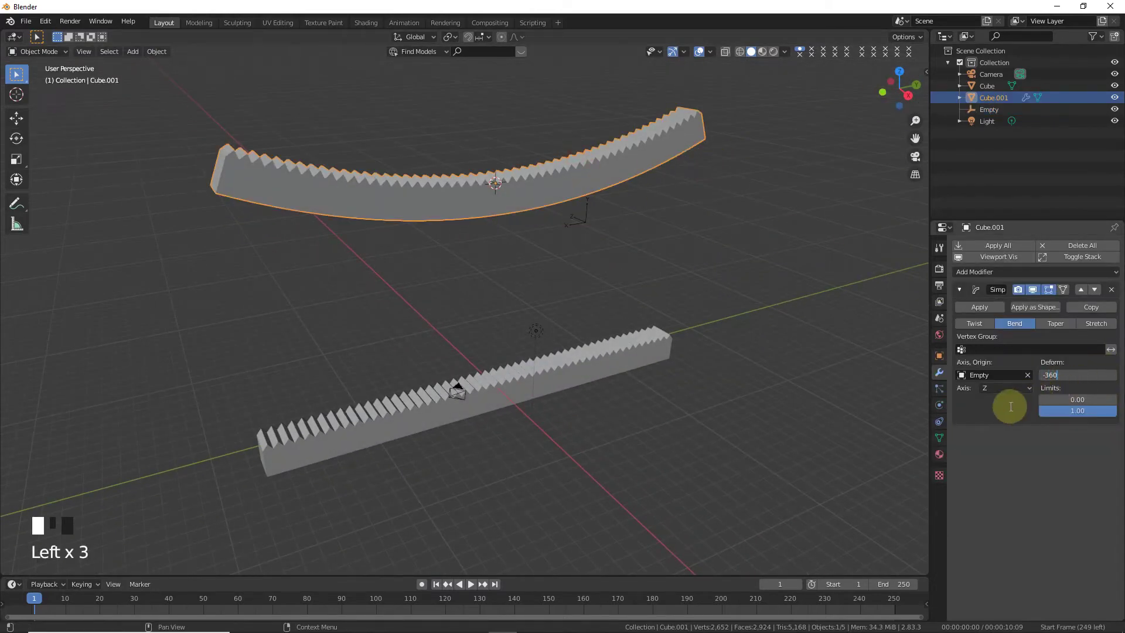
type("0")
key("Return")
left_click_drag(885, 94, 902, 89)
Duplicate the rack, gear ring and Empty 45 m along Y
left_click(476, 242)
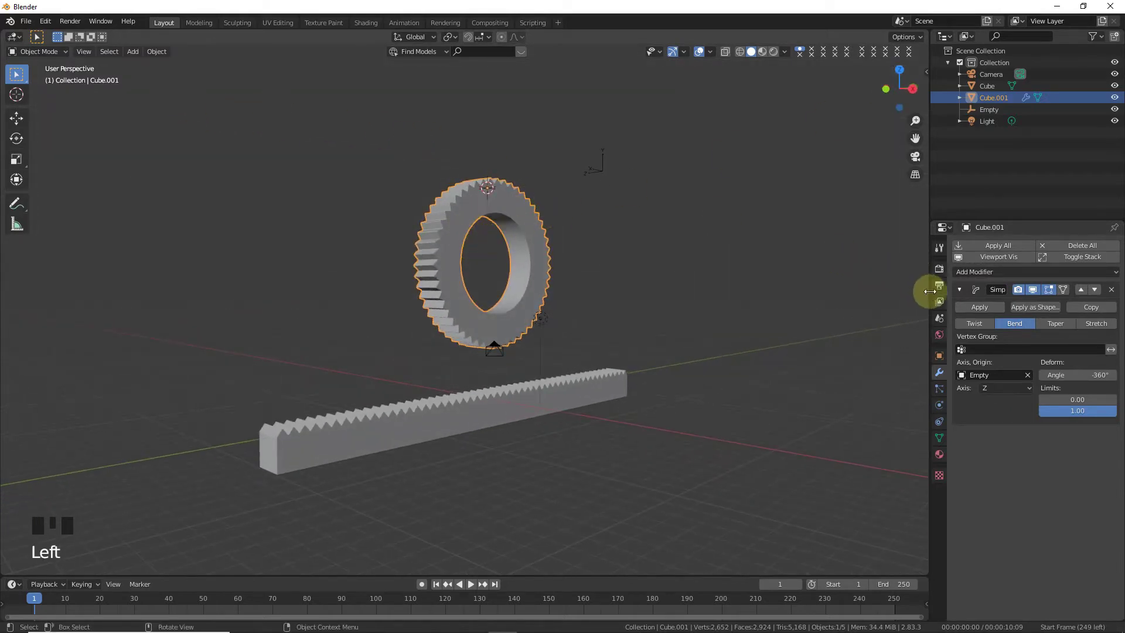
left_click(441, 410)
left_click(460, 237, "shift")
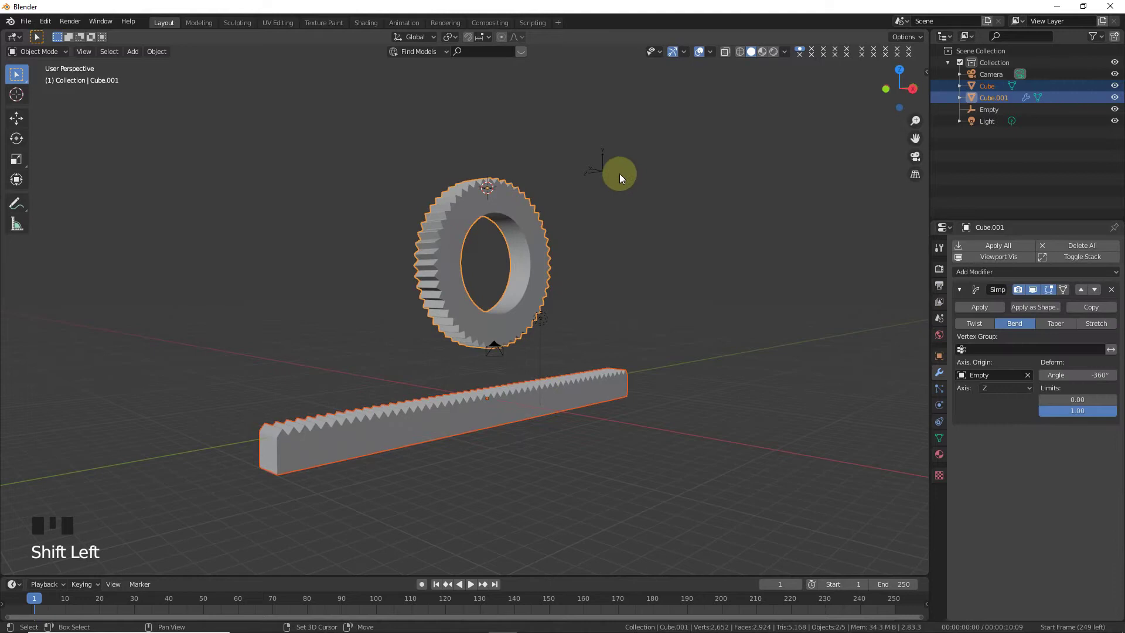
left_click(589, 169, "shift")
key("shift+d")
key("y")
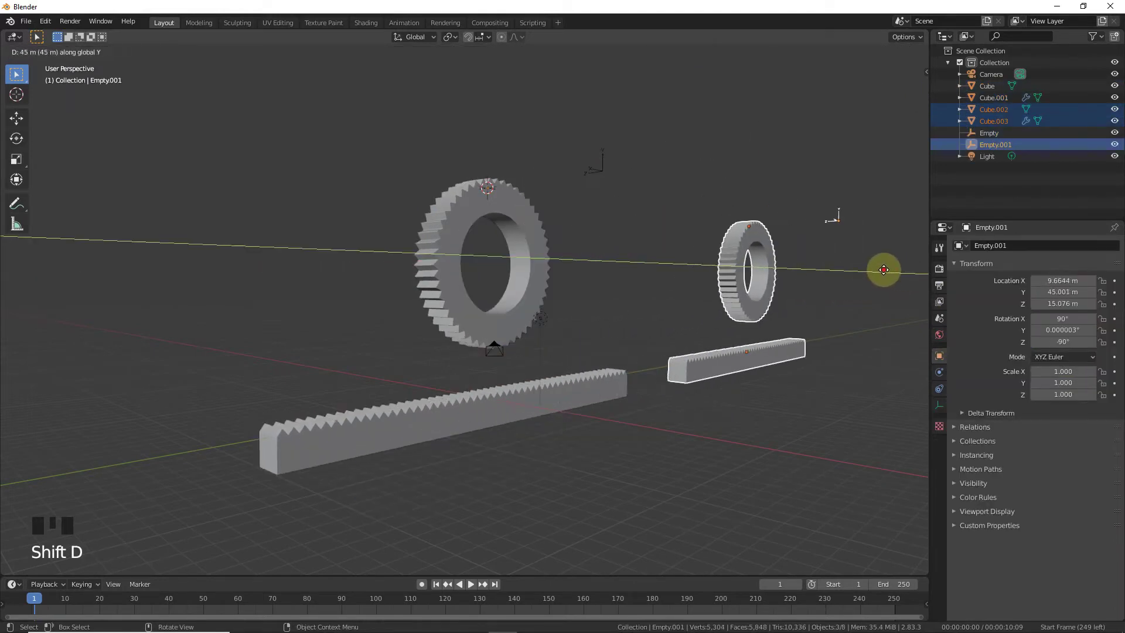
left_click(884, 269)
left_click(464, 203)
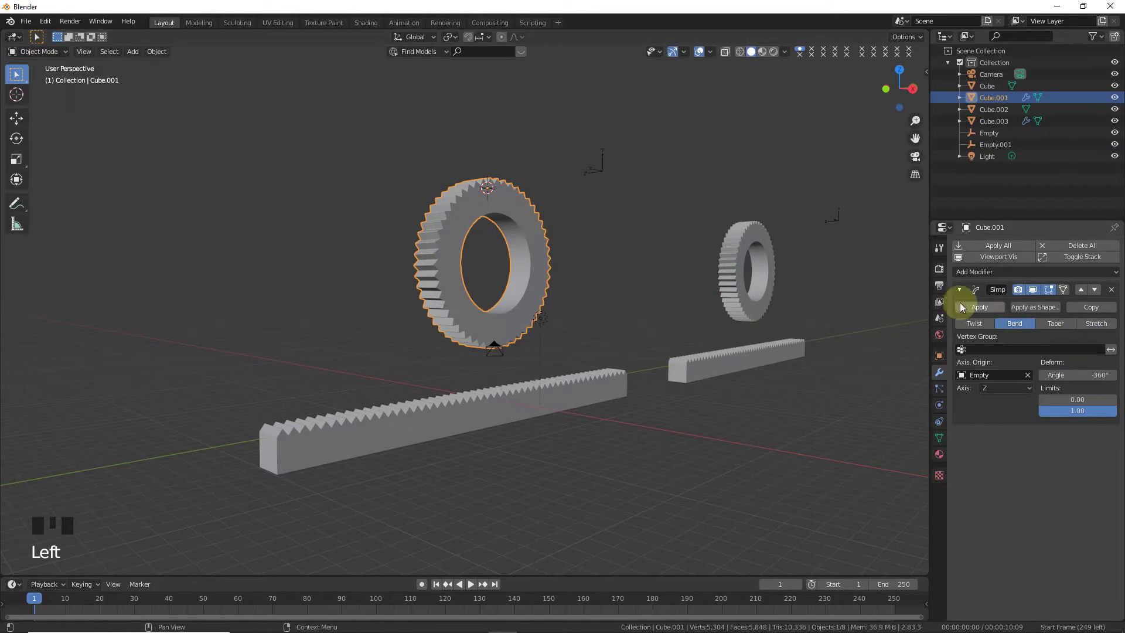
Apply the gear's Simple Deform bend permanently and reselect the gear
left_click(979, 307)
left_click(456, 429)
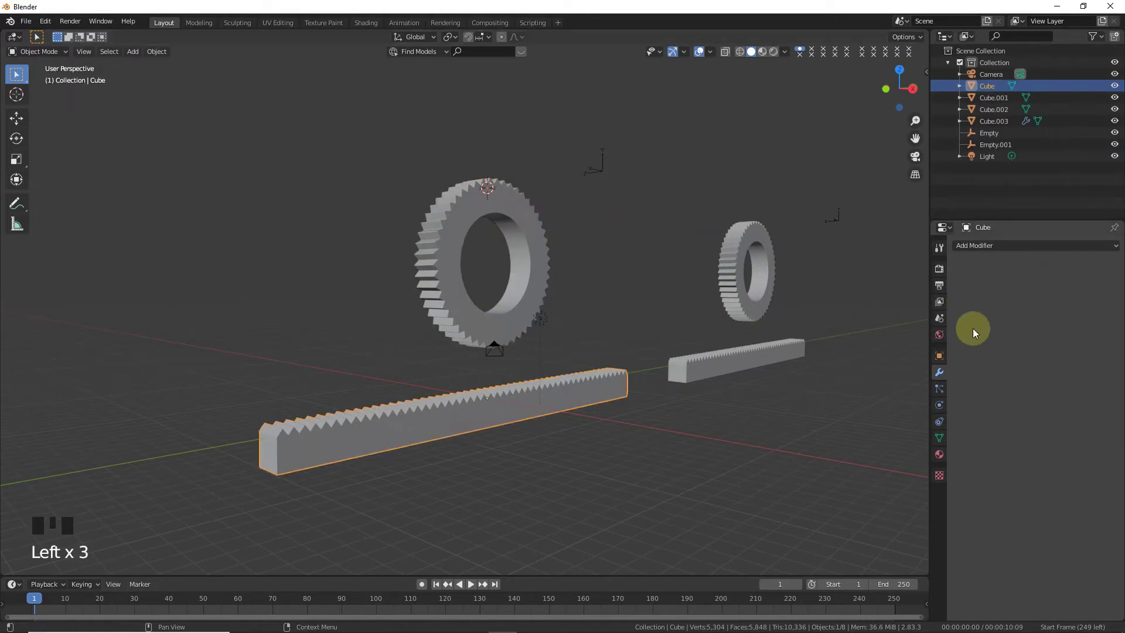
left_click(465, 227)
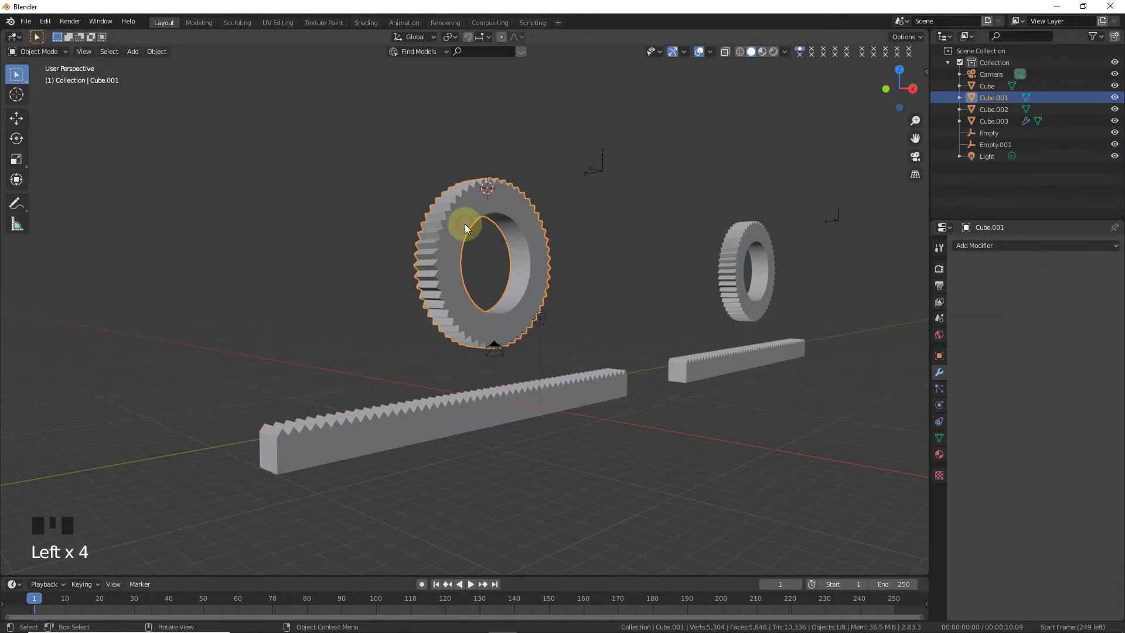
left_click(152, 47)
left_click(156, 51)
left_click(460, 191)
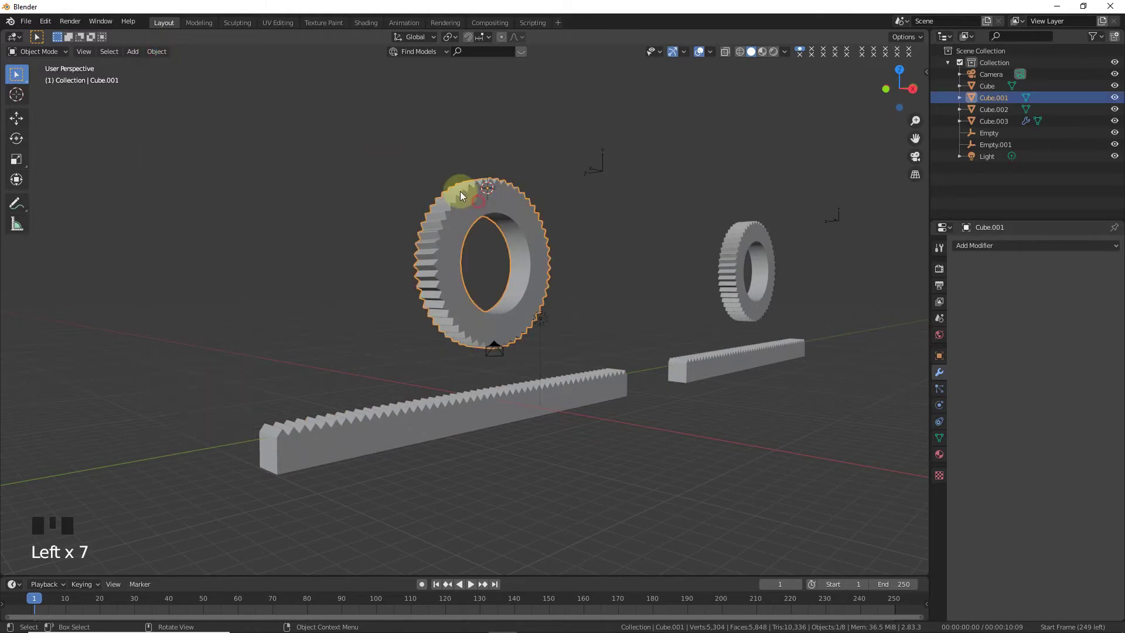
left_click(162, 55)
Set the gear's origin to its geometry and snap the 3D cursor to its centre
mouse_move(178, 77)
left_click(310, 89)
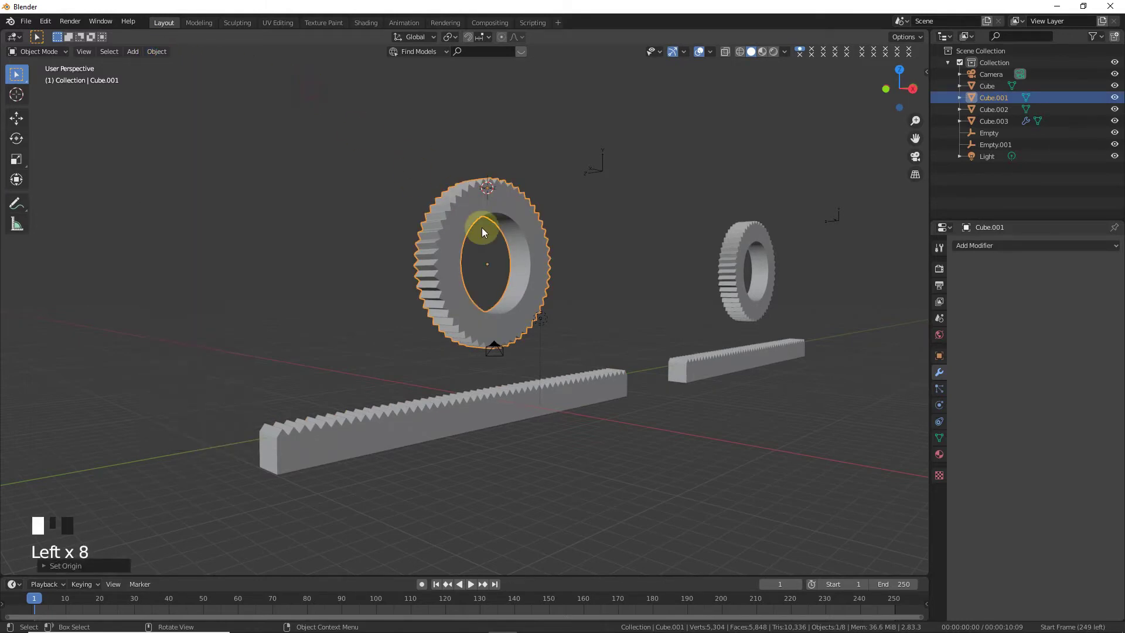
key("shift+s")
key("shift+s")
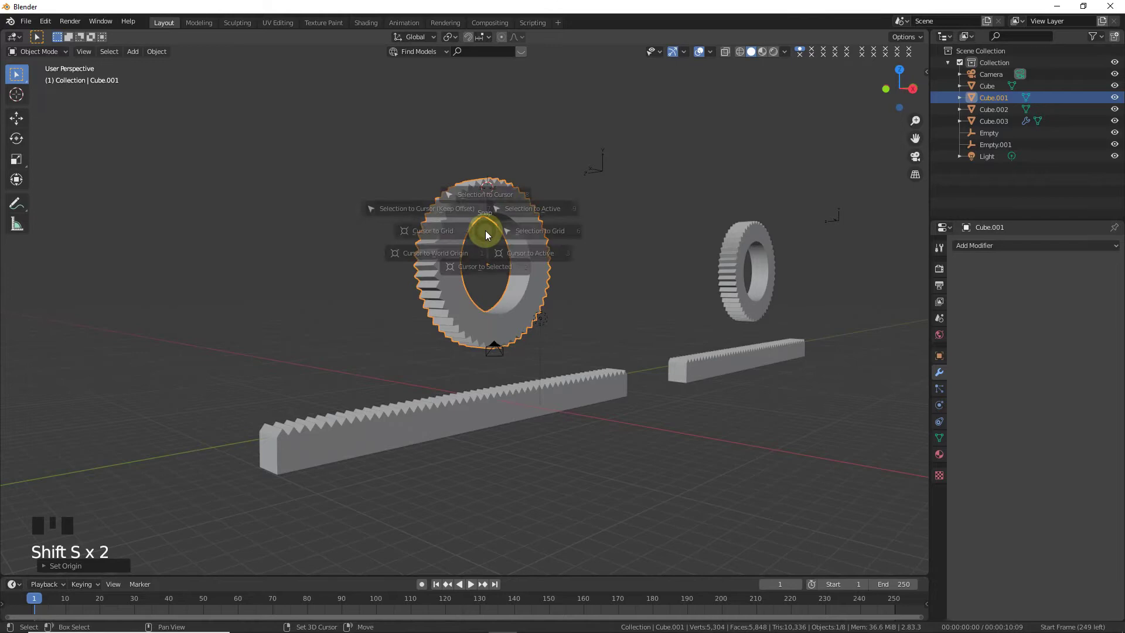
left_click(543, 272)
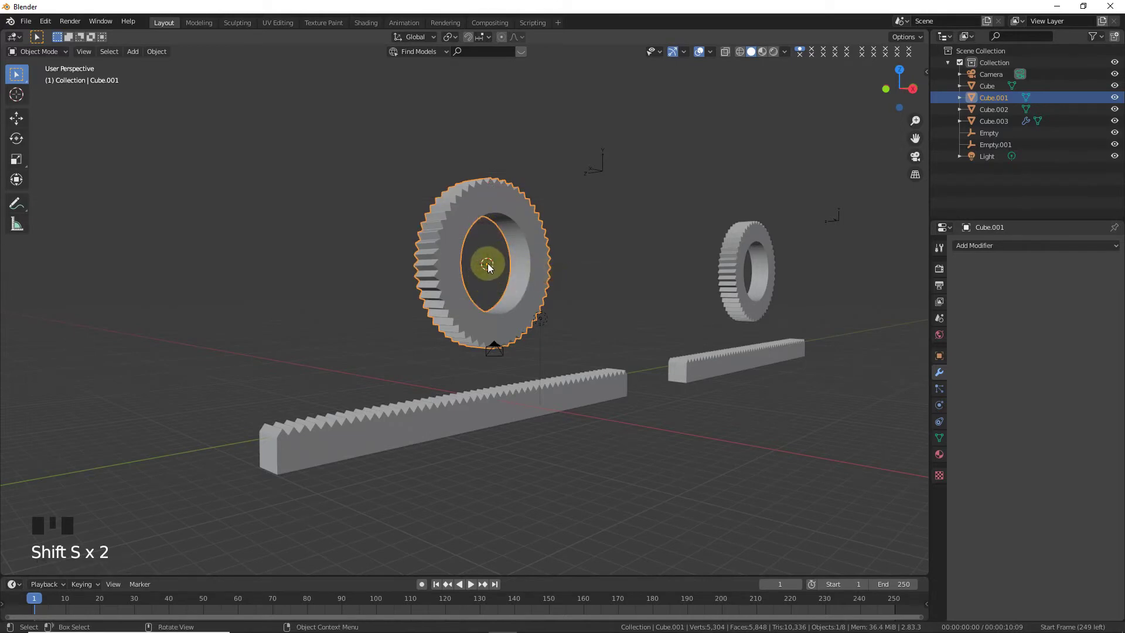
Rotate the gear about a global axis so it lies flat
key("shift+a")
mouse_move(487, 264)
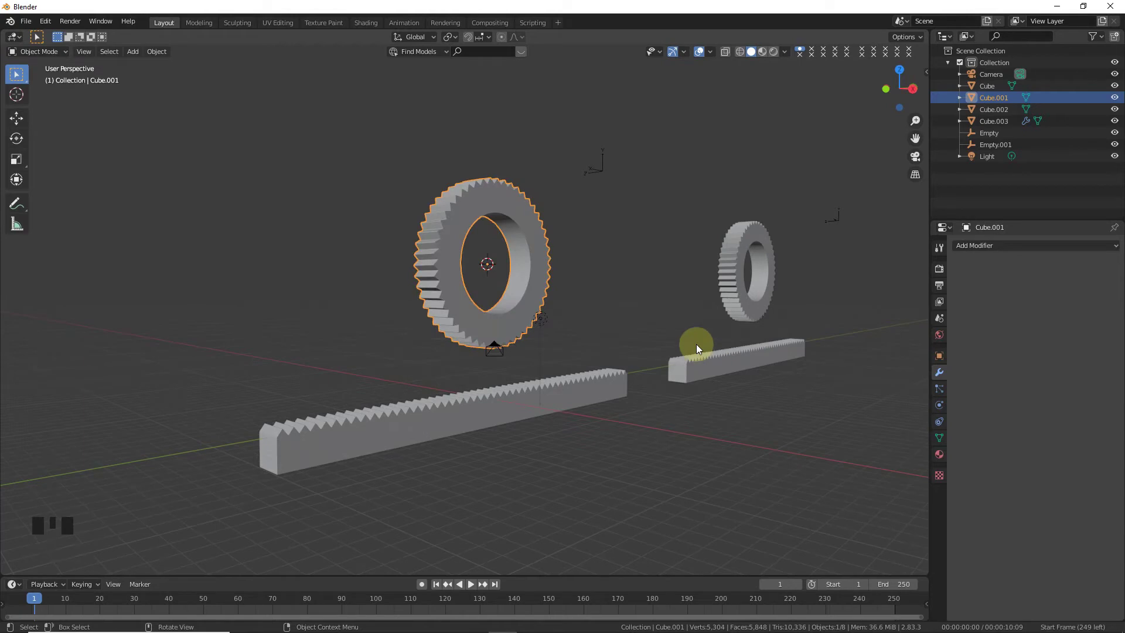
key("r")
key("x")
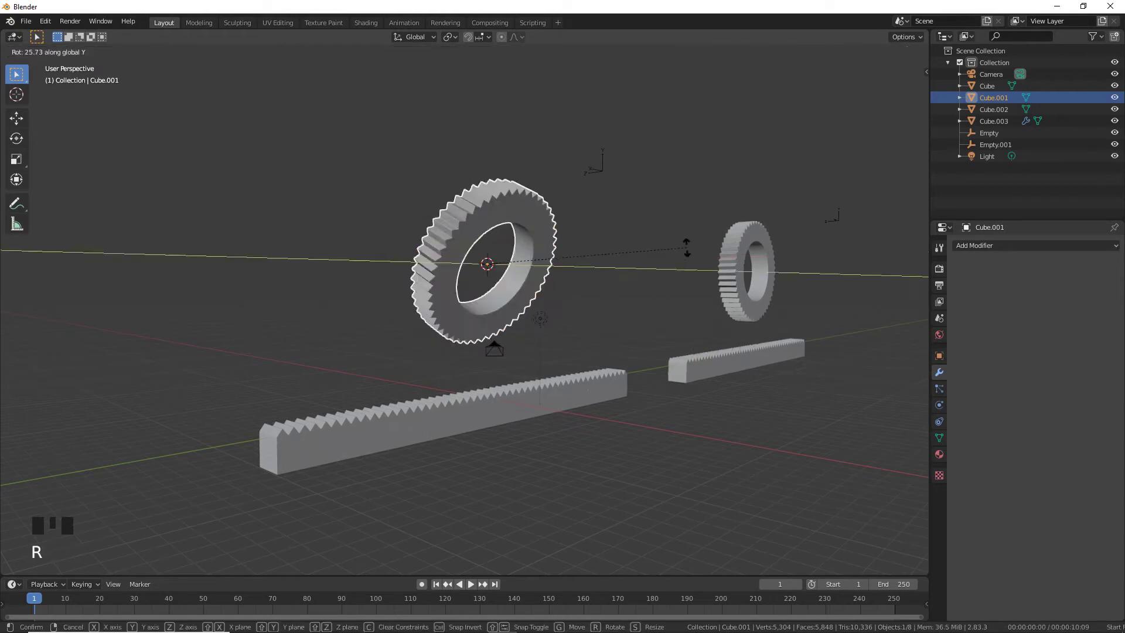
left_click(677, 217)
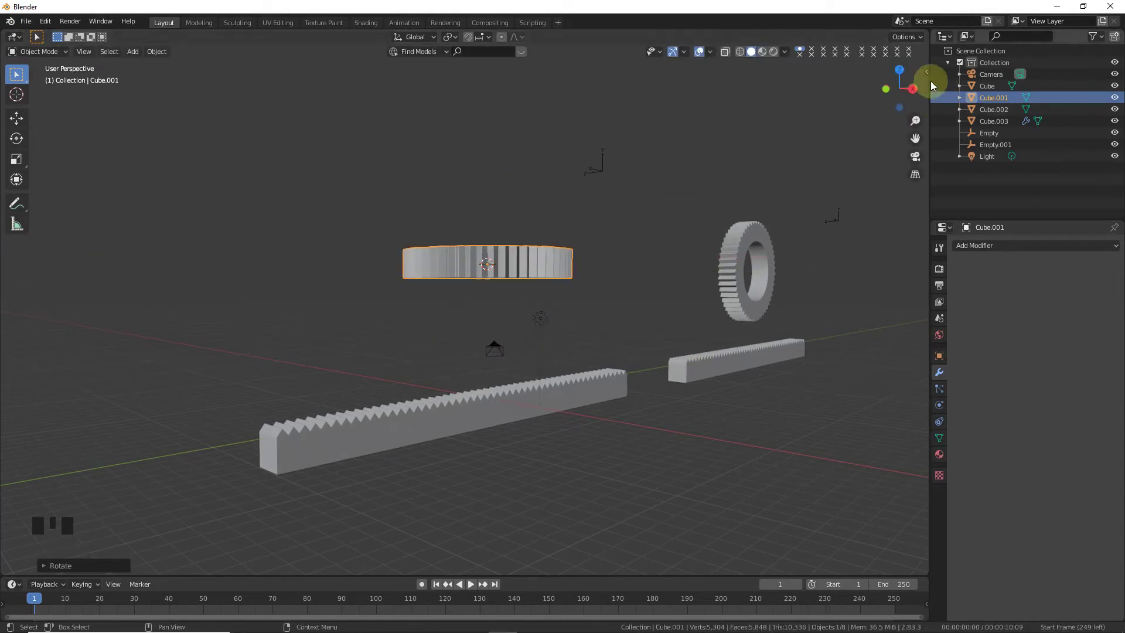
Add an arrows empty at the gear's centre, raise it to Z 14.105 m and scale it to 1.577
mouse_move(930, 80)
left_mouse_down()
mouse_move(920, 88)
mouse_move(929, 83)
left_mouse_up()
key("shift+a")
mouse_move(596, 188)
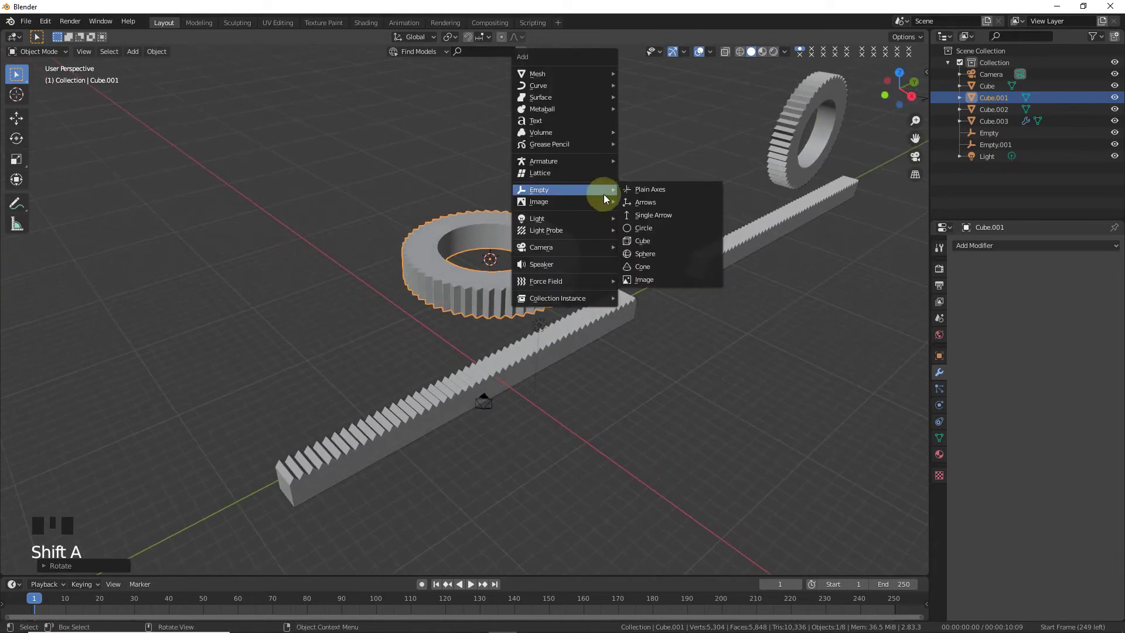
left_click(636, 201)
scroll(516, 242, "up", 3)
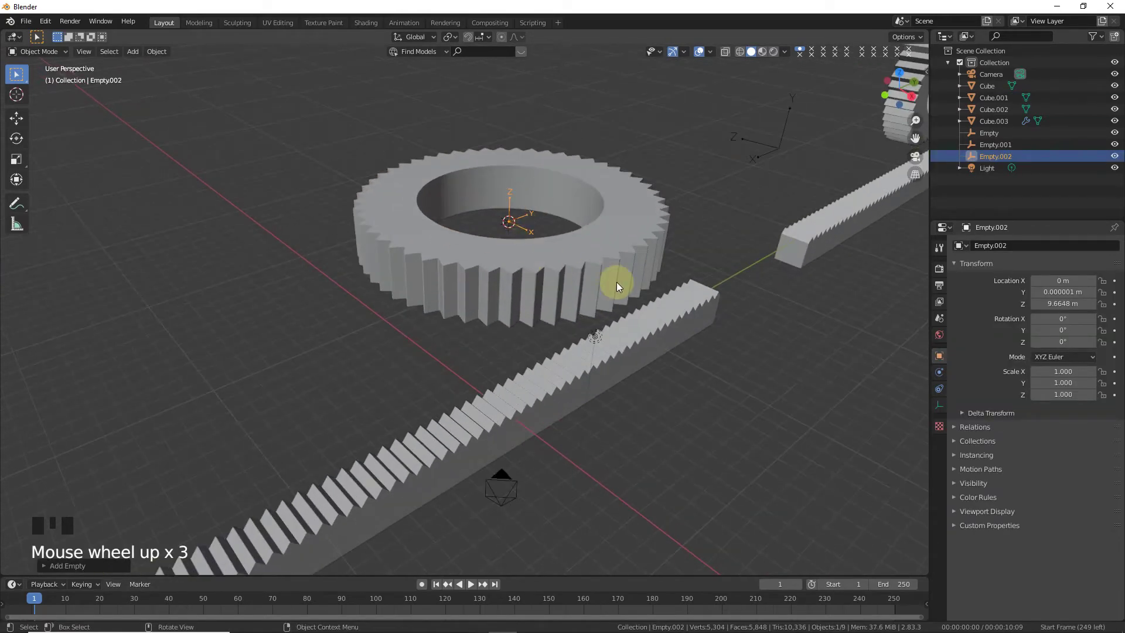
key("g")
key("z")
left_click(617, 168)
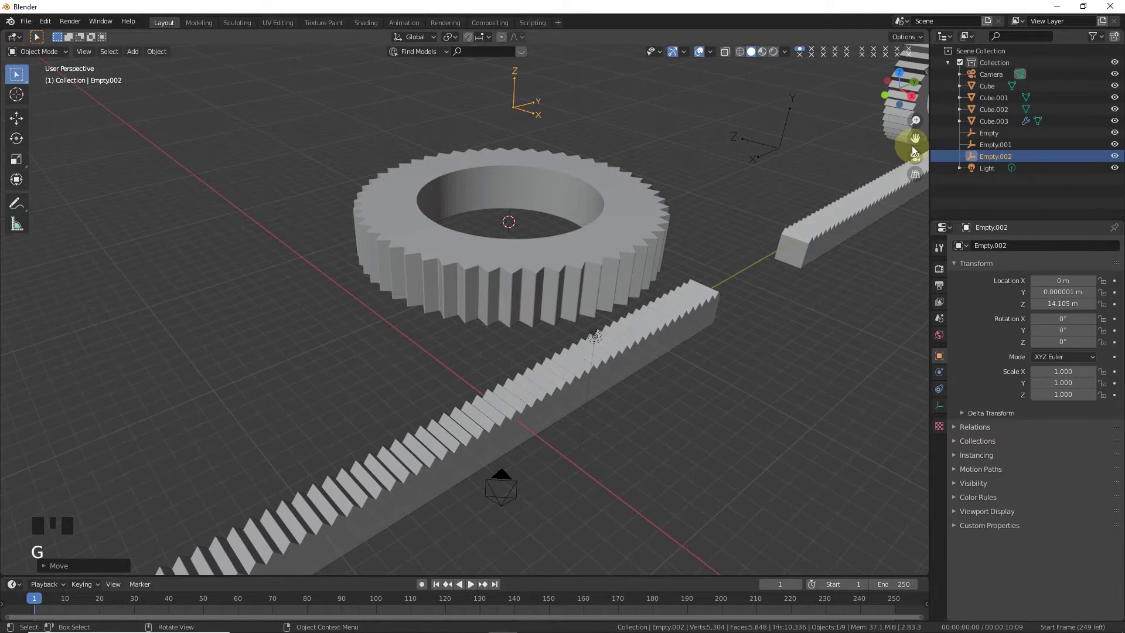
left_click_drag(912, 151, 873, 291)
key("s")
left_click(800, 286)
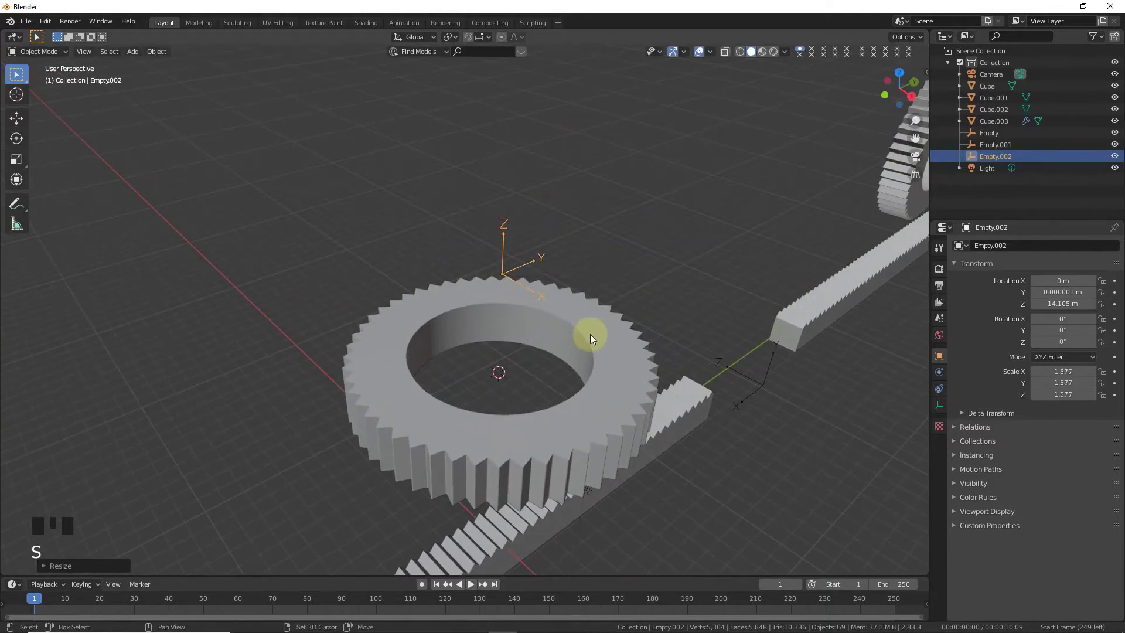
Duplicate the empty up to Z 18.683 m and rotate the copy -270° about global Y
key("shift+d")
key("z")
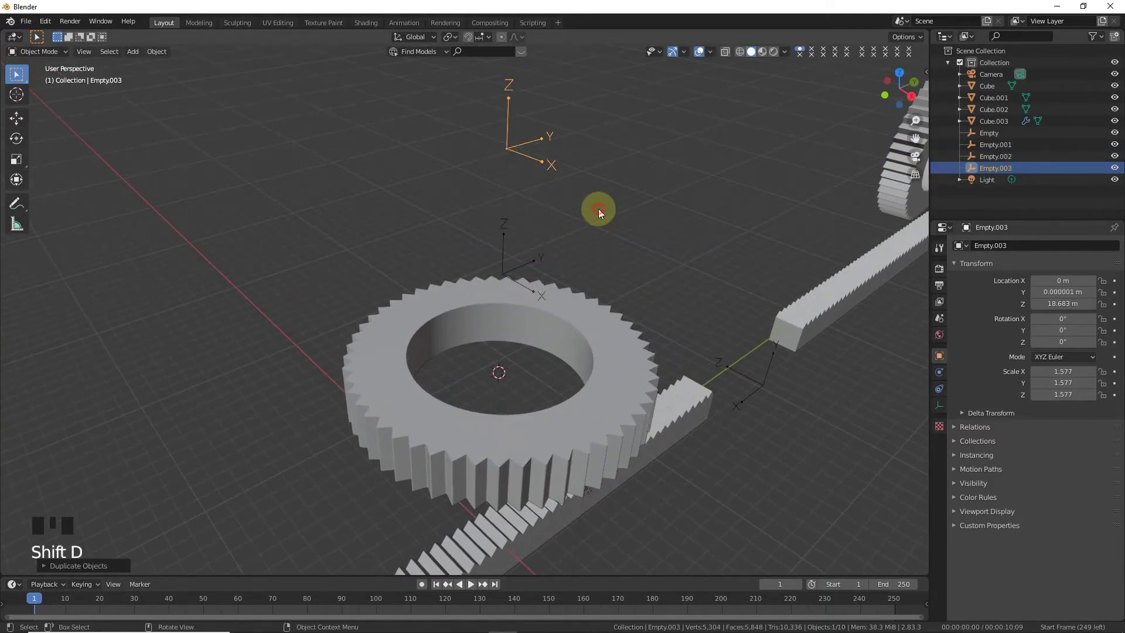
left_click(788, 110)
mouse_move(896, 79)
left_mouse_down()
mouse_move(886, 85)
mouse_move(898, 88)
left_mouse_up()
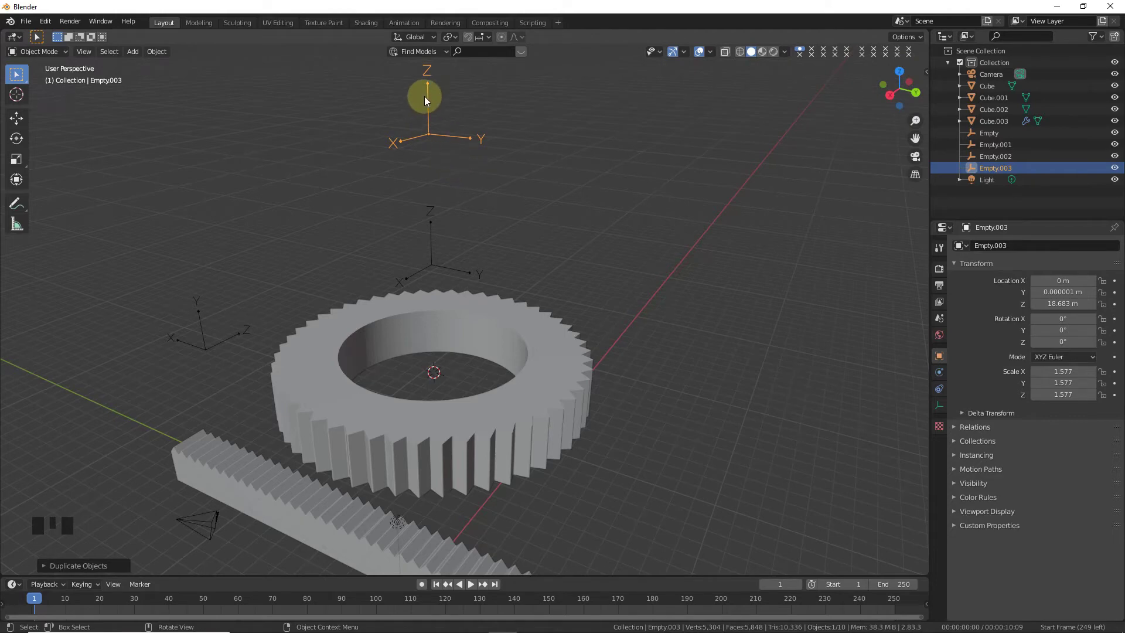
key("r")
key("y")
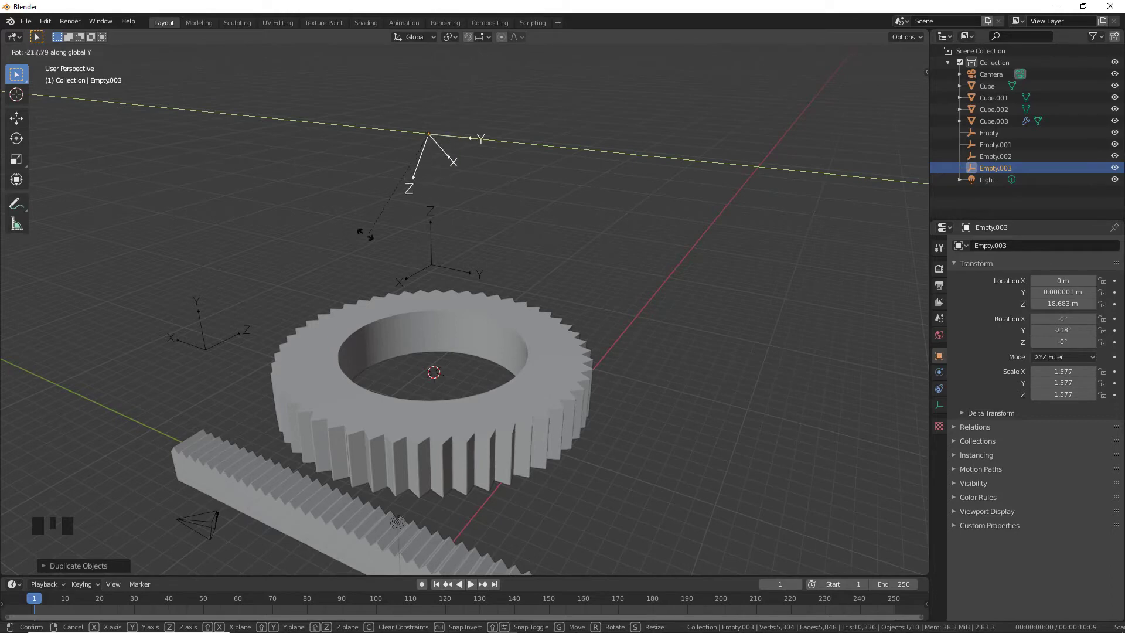
left_click(283, 144)
left_click(532, 152)
left_click(471, 139)
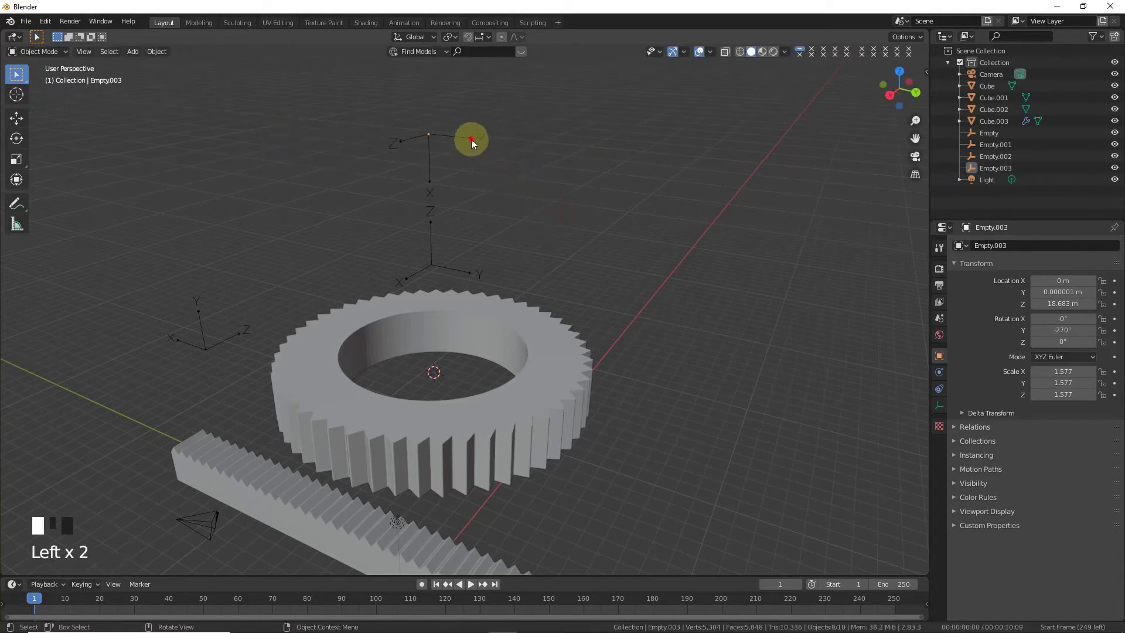
left_click(430, 258)
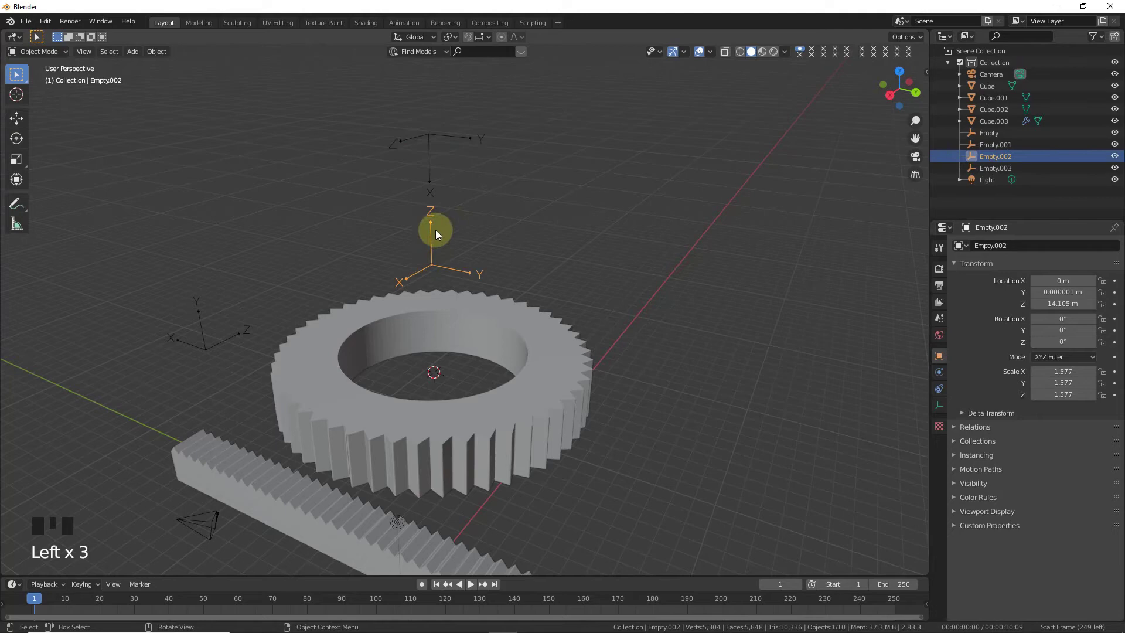
left_click(472, 139)
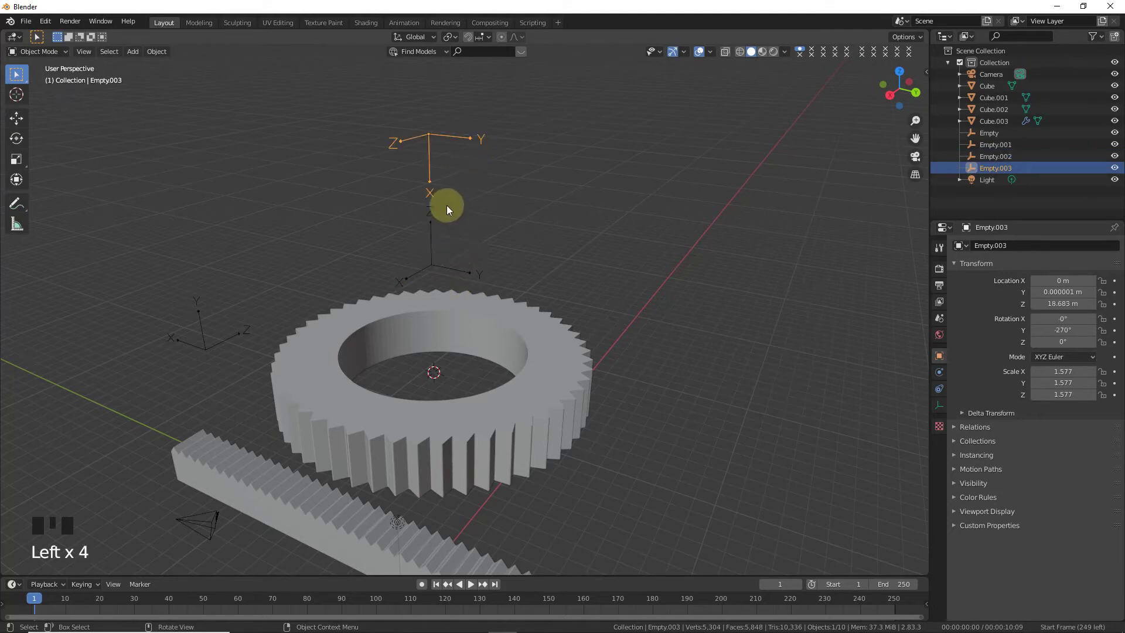
Make the gear an Active rigid body with Mesh collision shape
left_click(432, 233)
left_click(937, 401)
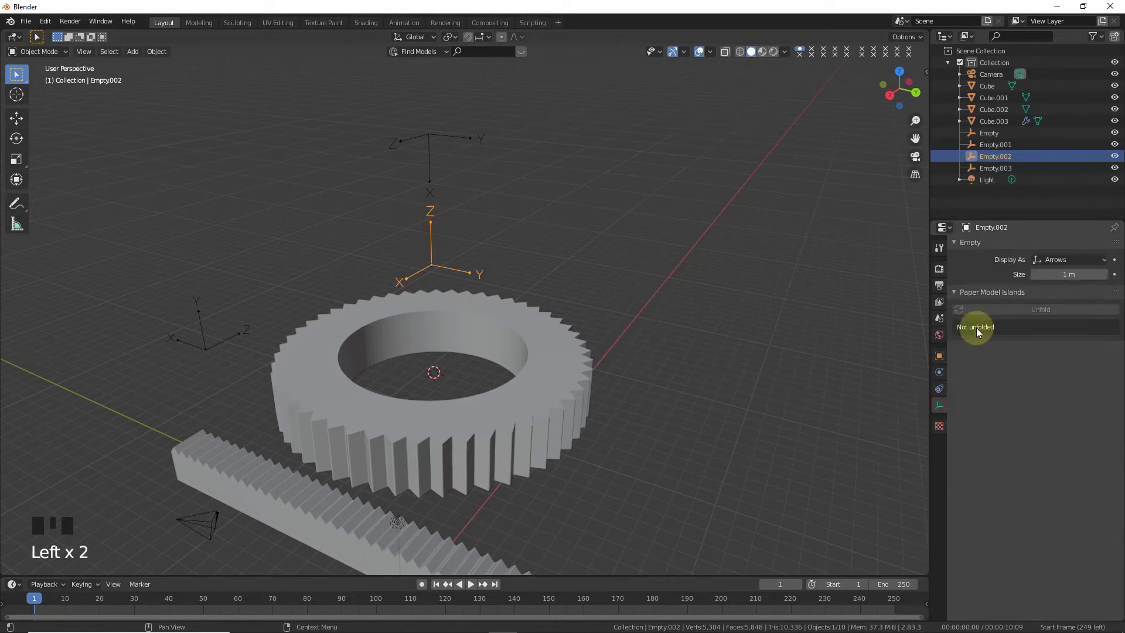
left_click(394, 438)
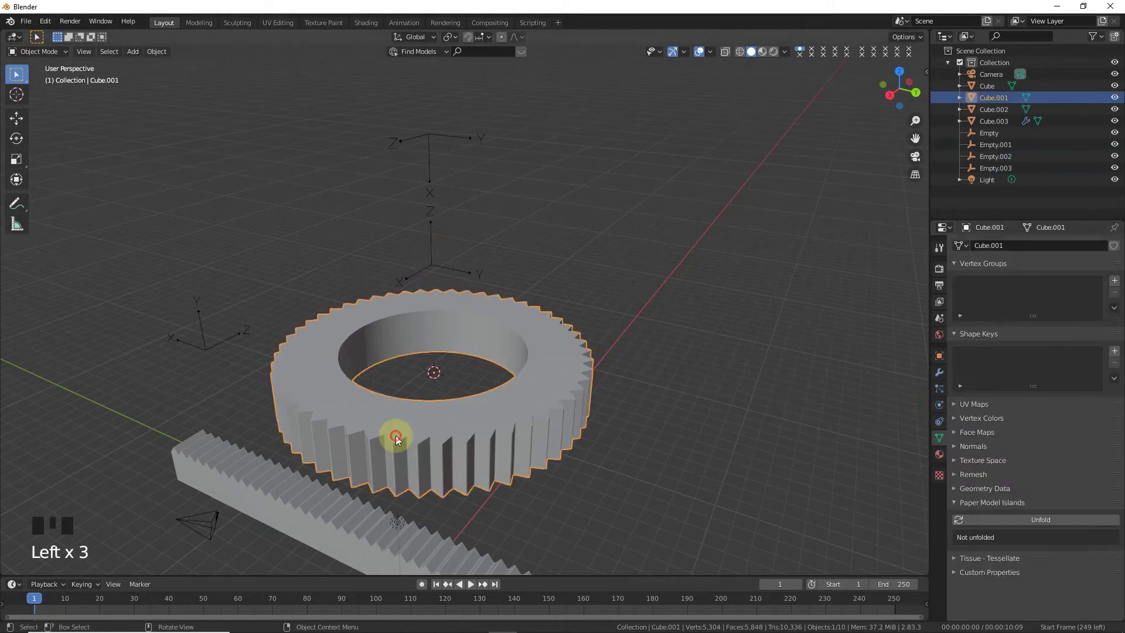
left_click(940, 409)
left_click(1084, 287)
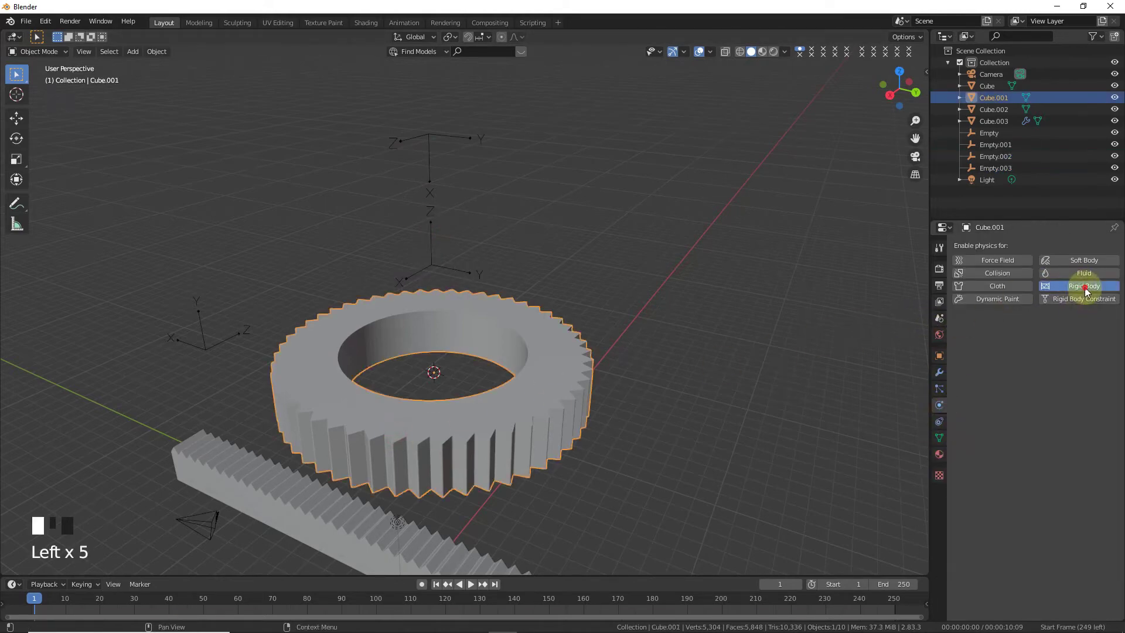
left_click(1077, 333)
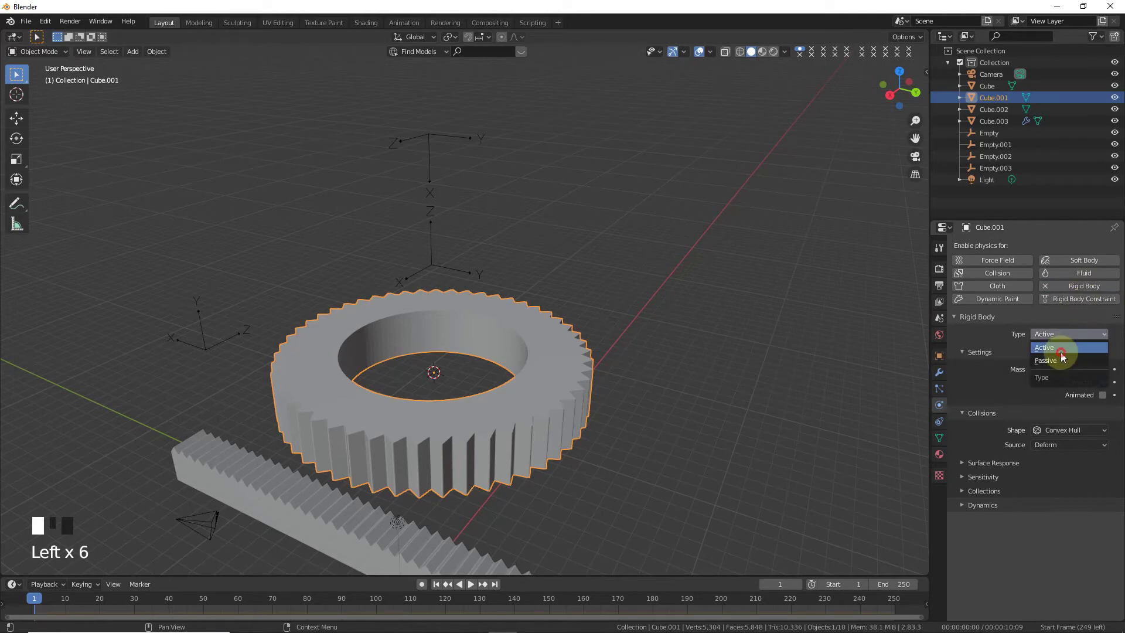
left_click(1061, 350)
left_click(1064, 437)
left_click(1061, 432)
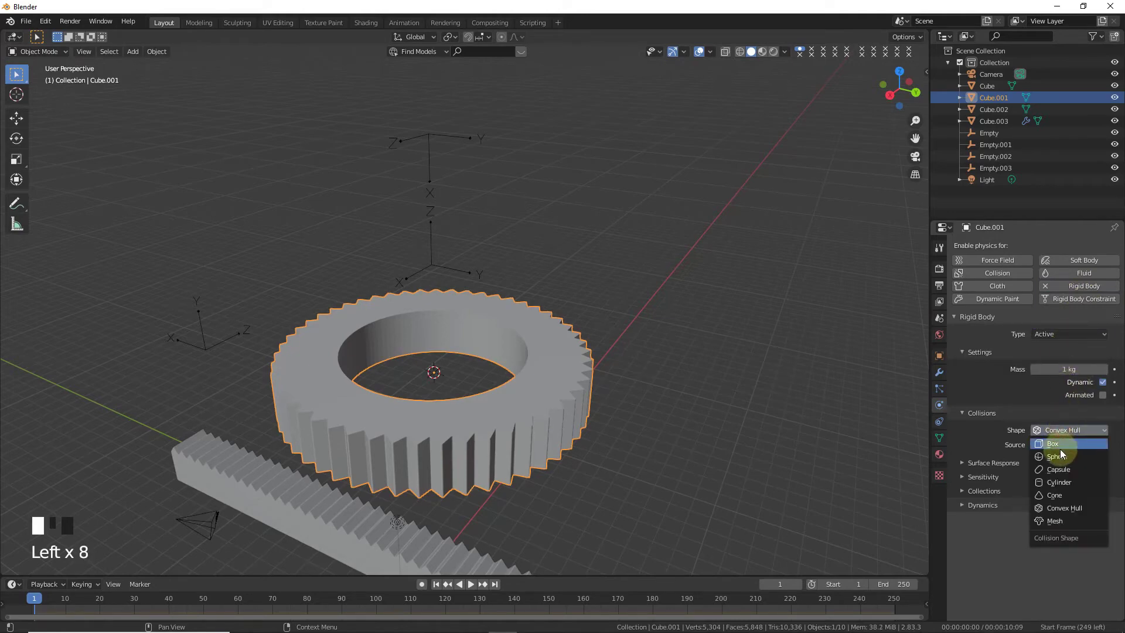
Set the rack's rigid body collision shape to Mesh
left_click(318, 521)
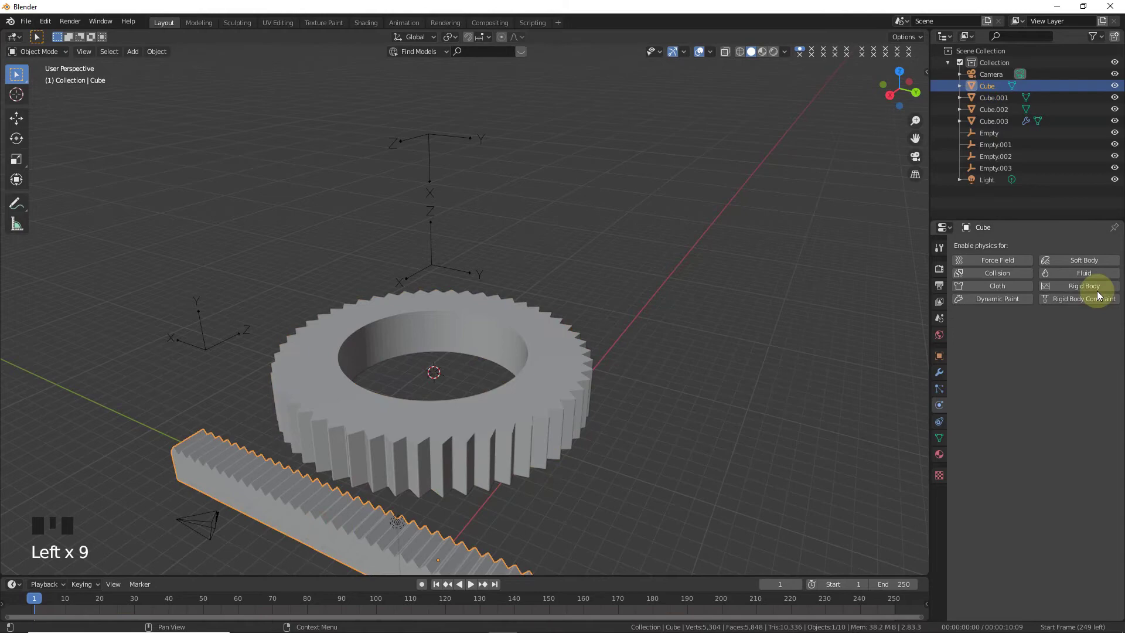
left_click_drag(915, 138, 942, 223)
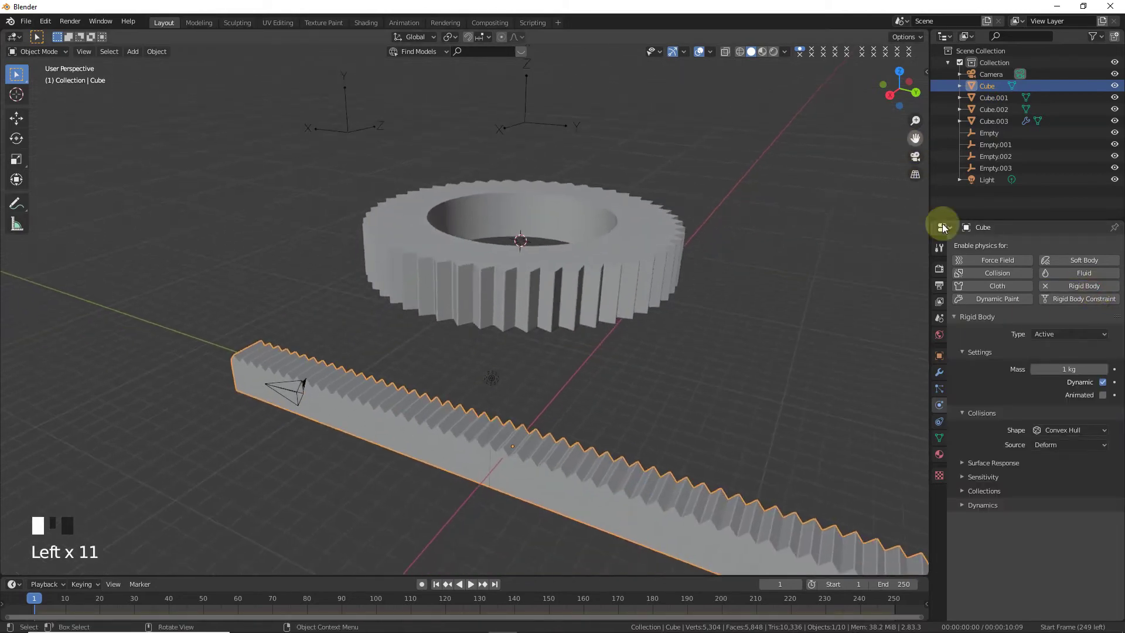
left_click(1058, 431)
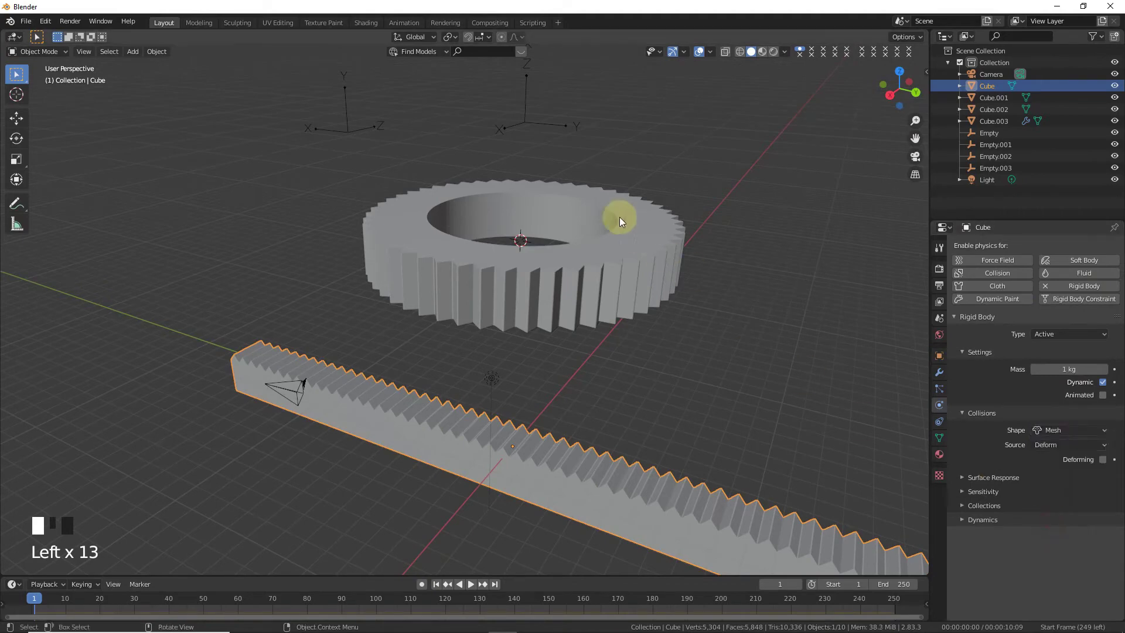
left_click(583, 265)
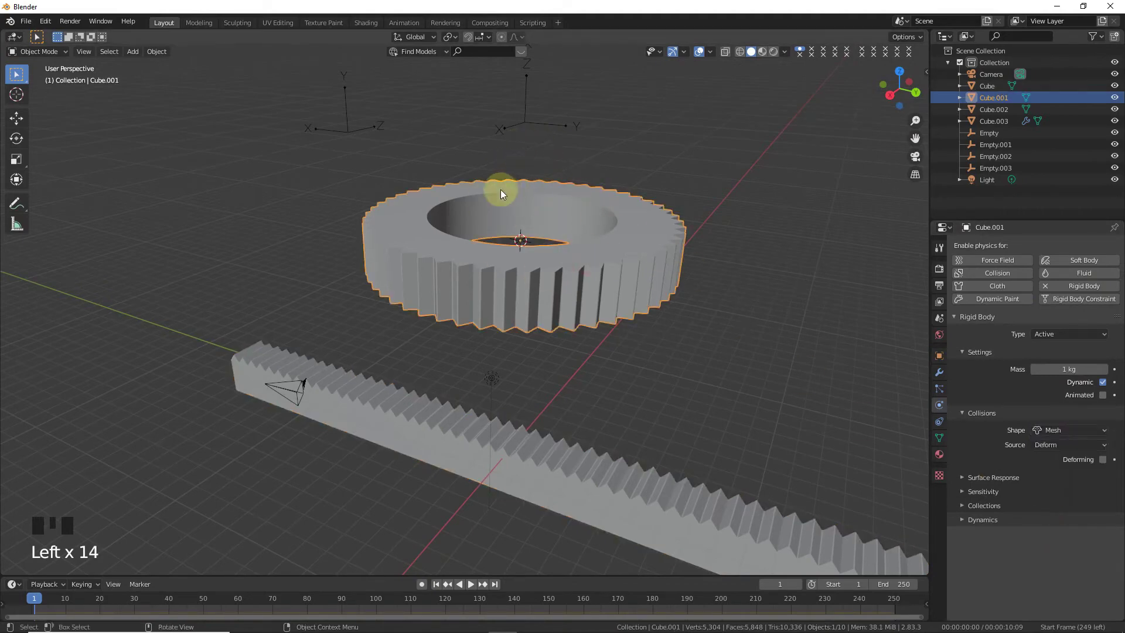
Add a UV sphere at the gear's centre and scale it down small
left_click(524, 125)
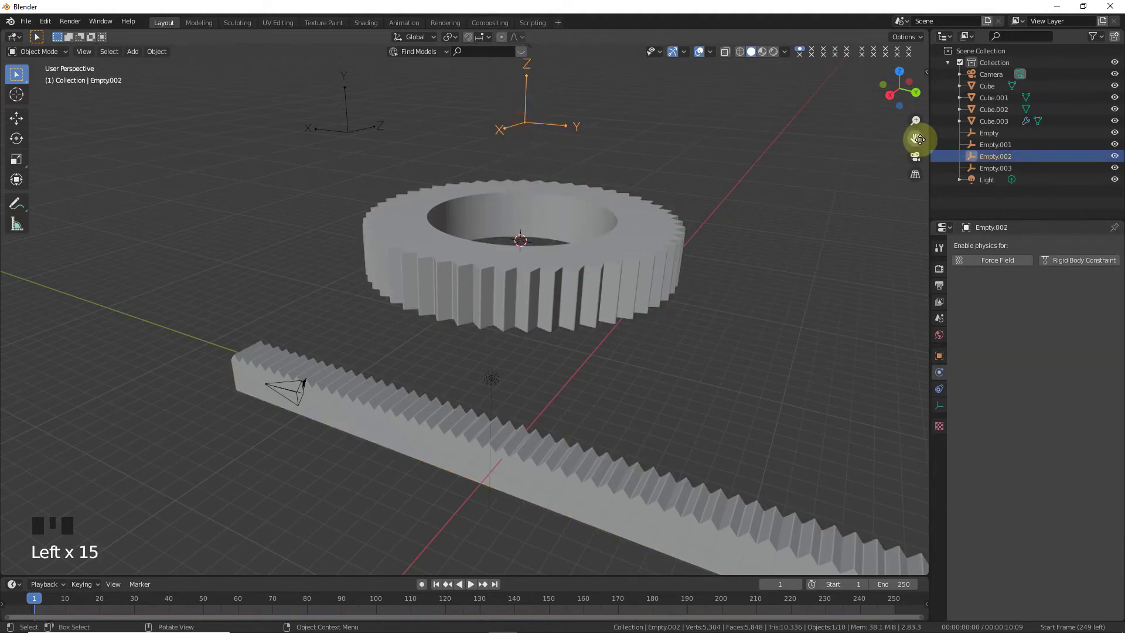
left_click_drag(918, 139, 905, 140)
key("shift+a")
mouse_move(553, 234)
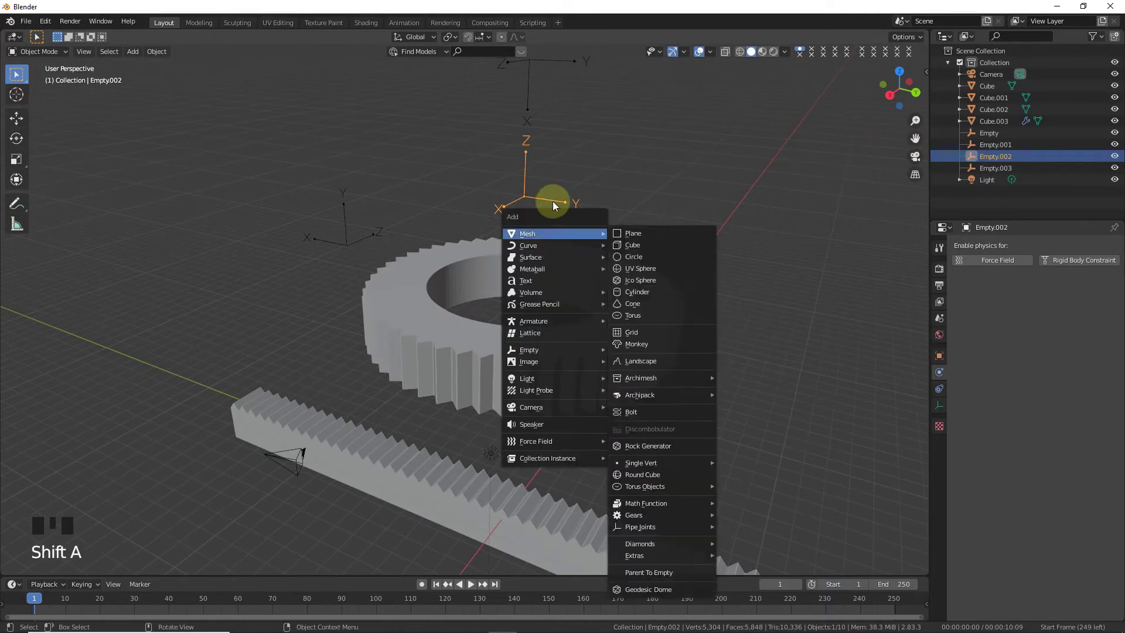
left_click(650, 268)
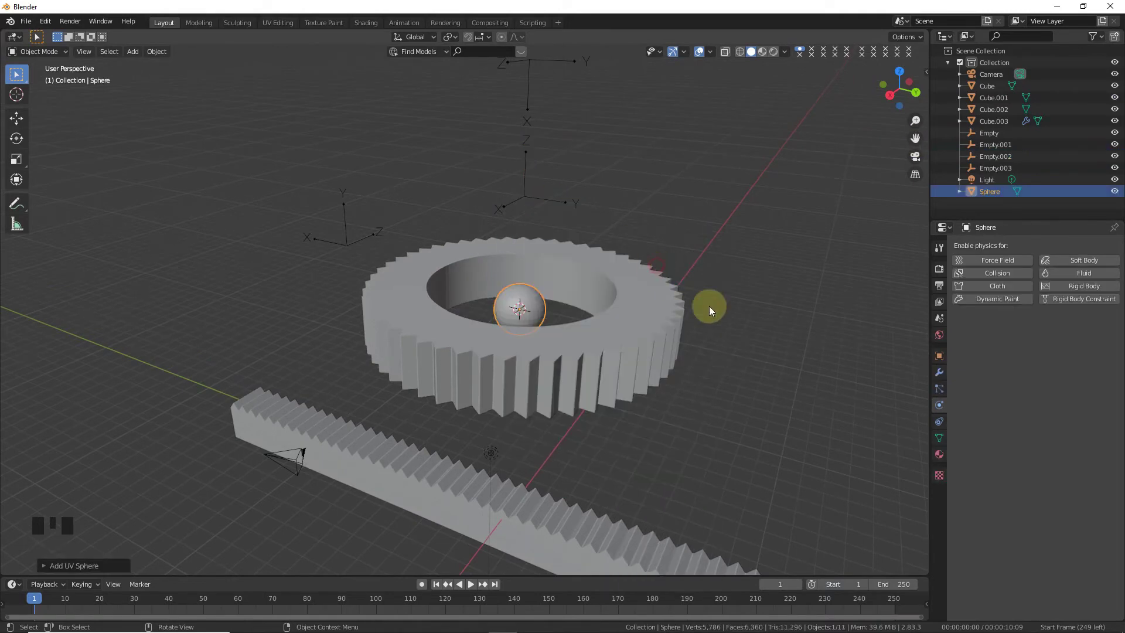
key("s")
left_click(608, 327)
Make the sphere a Passive rigid body and check its collision shape
left_click(1067, 289)
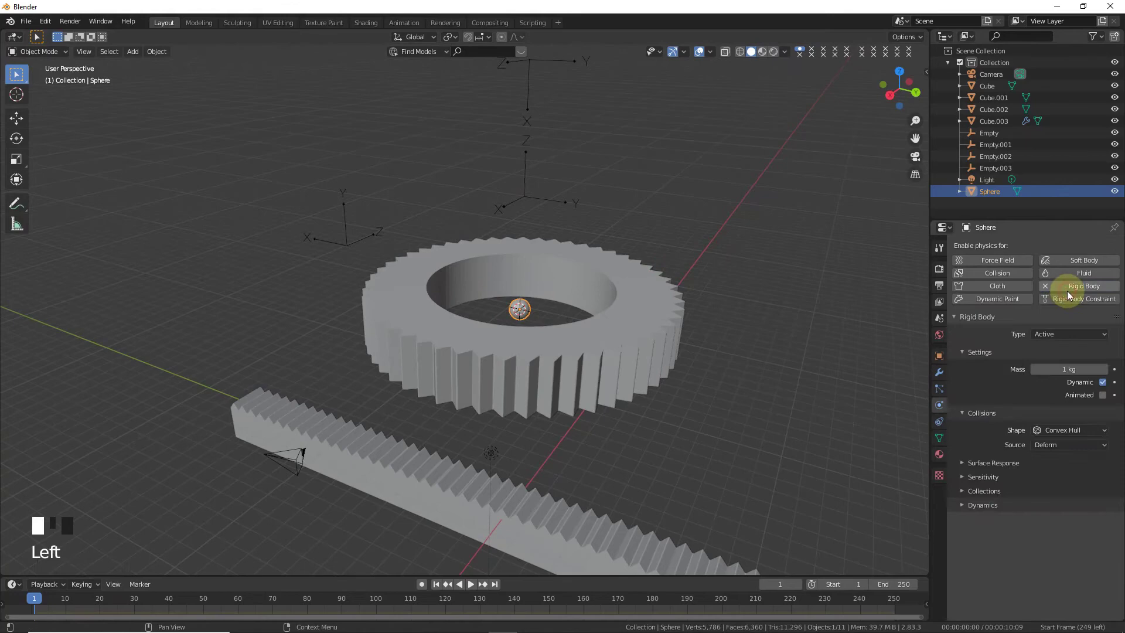
left_click(1088, 335)
left_click(1078, 360)
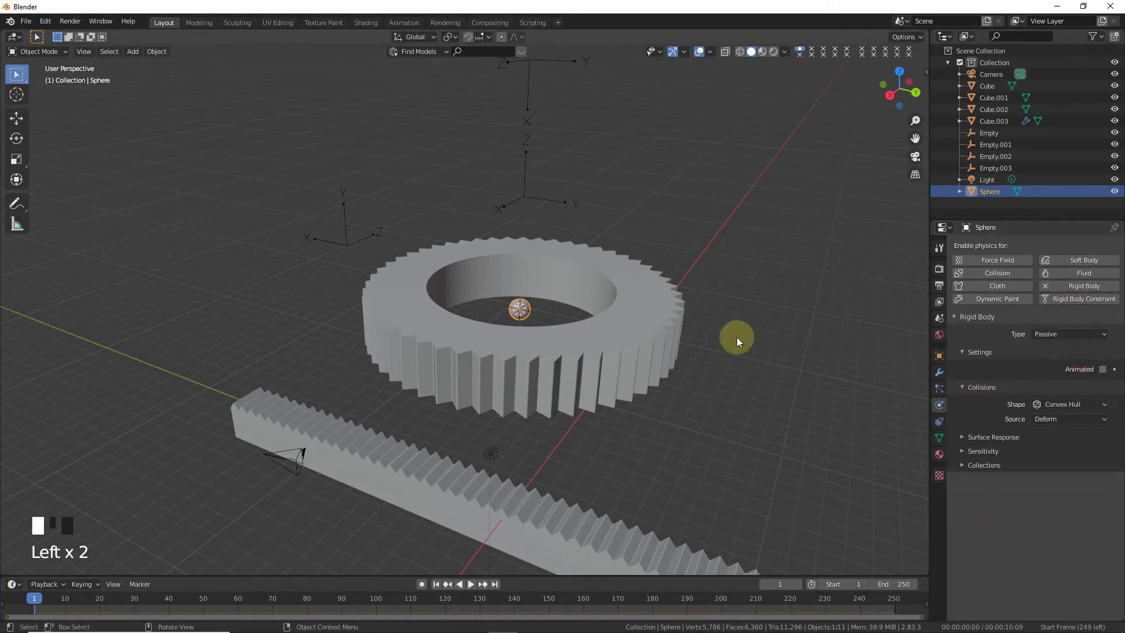
left_click(1057, 403)
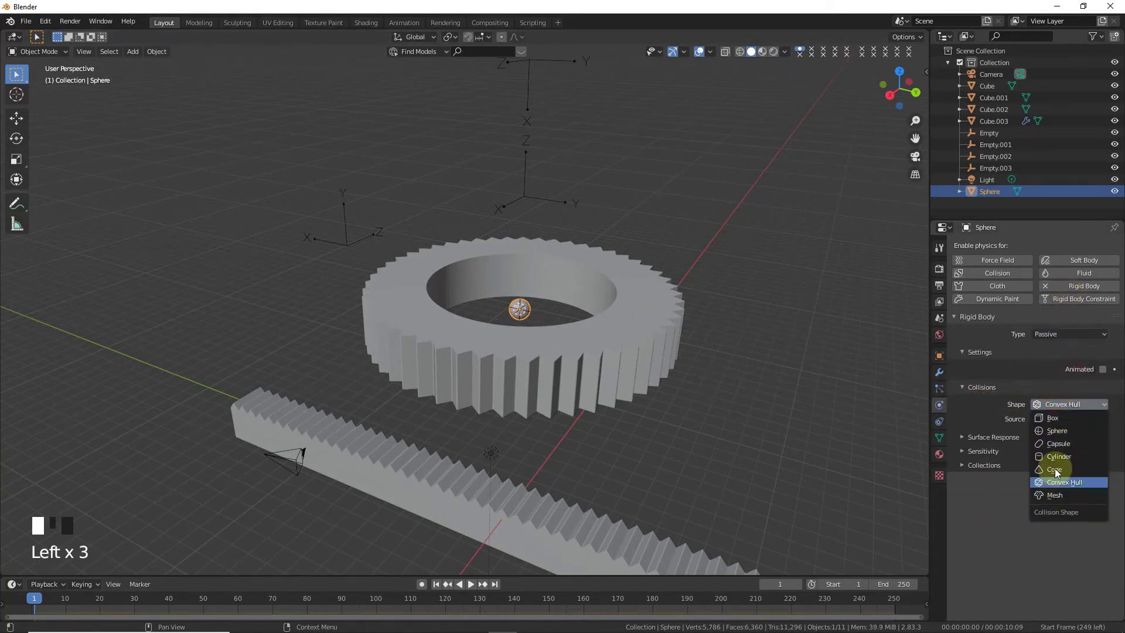
Give Empty.002 a Hinge rigid body constraint linking Sphere and Cube.001
left_click(531, 366)
left_click(526, 196)
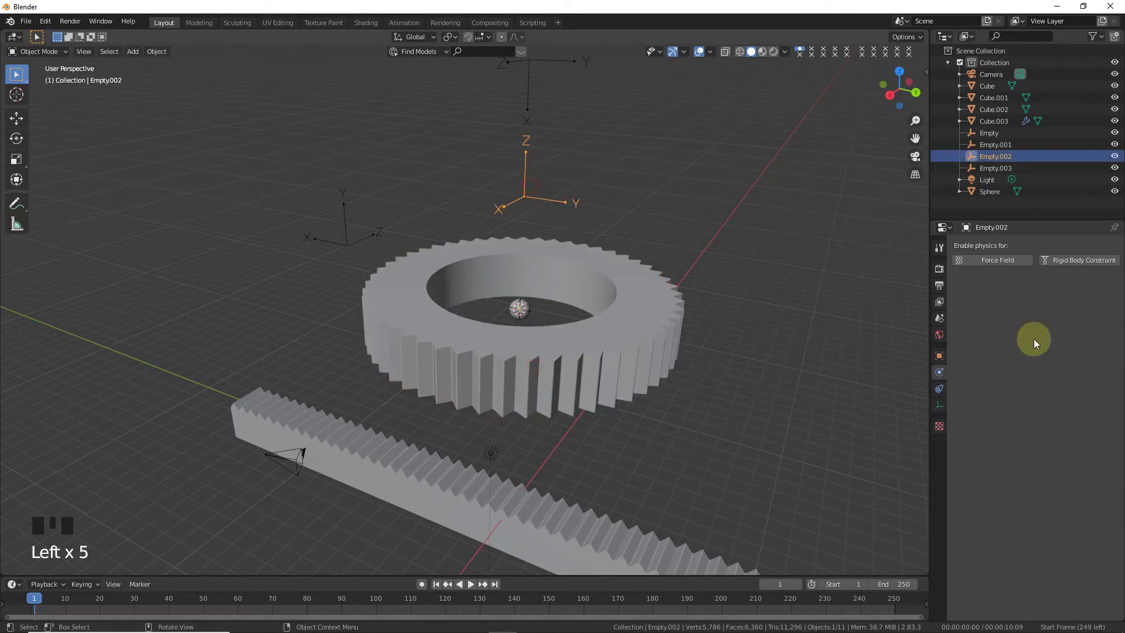
left_click(1083, 264)
left_click(1072, 294)
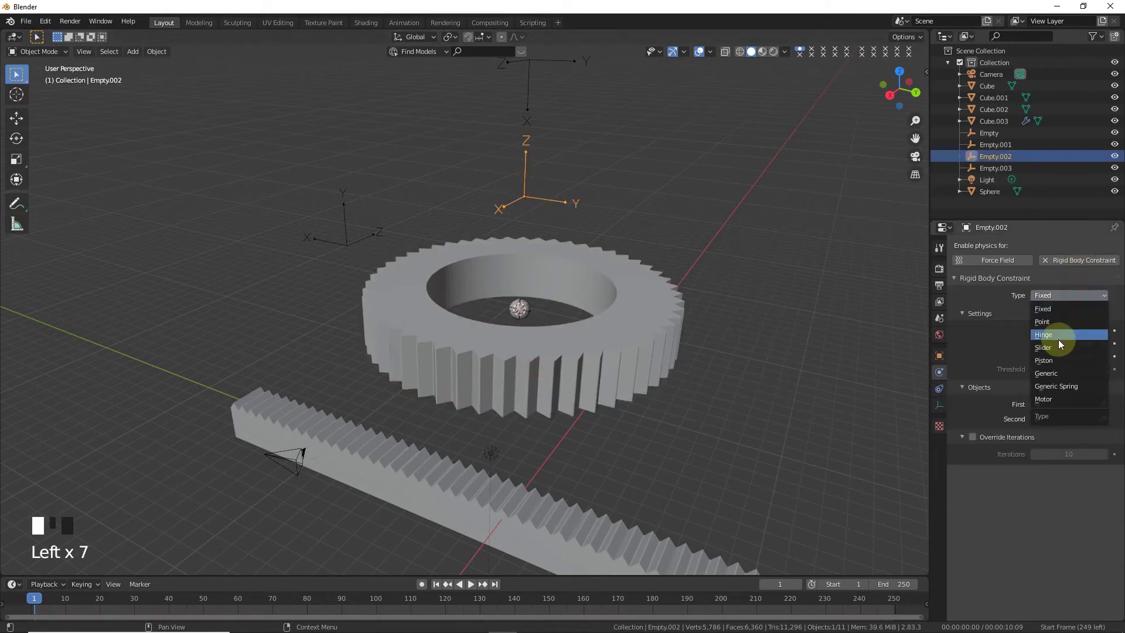
left_click(1047, 335)
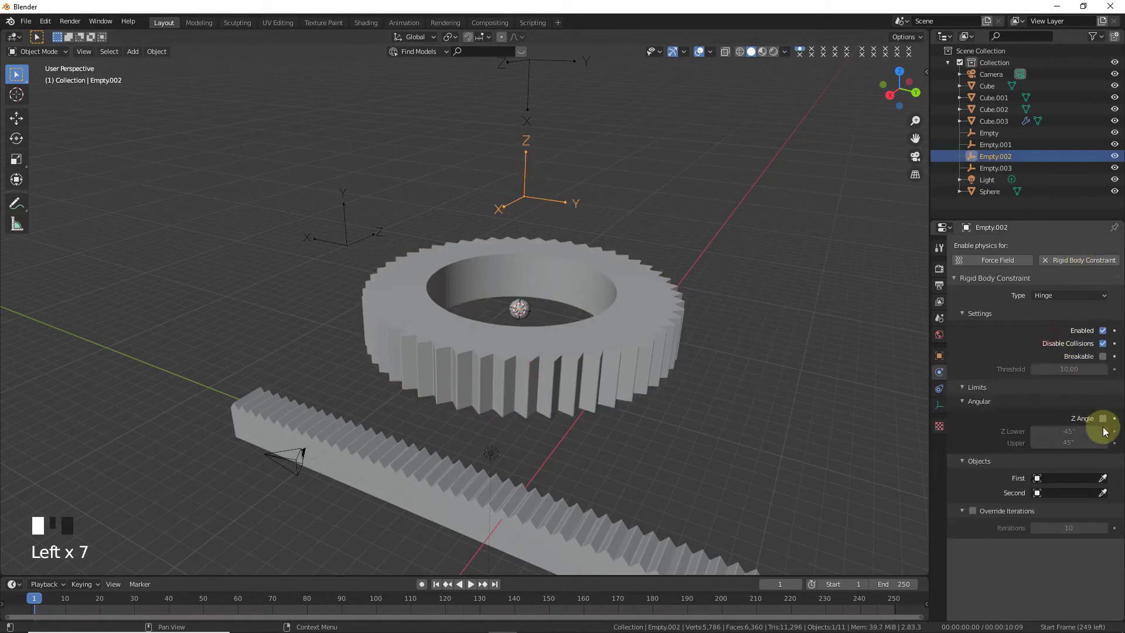
left_click(531, 305)
left_click(1102, 493)
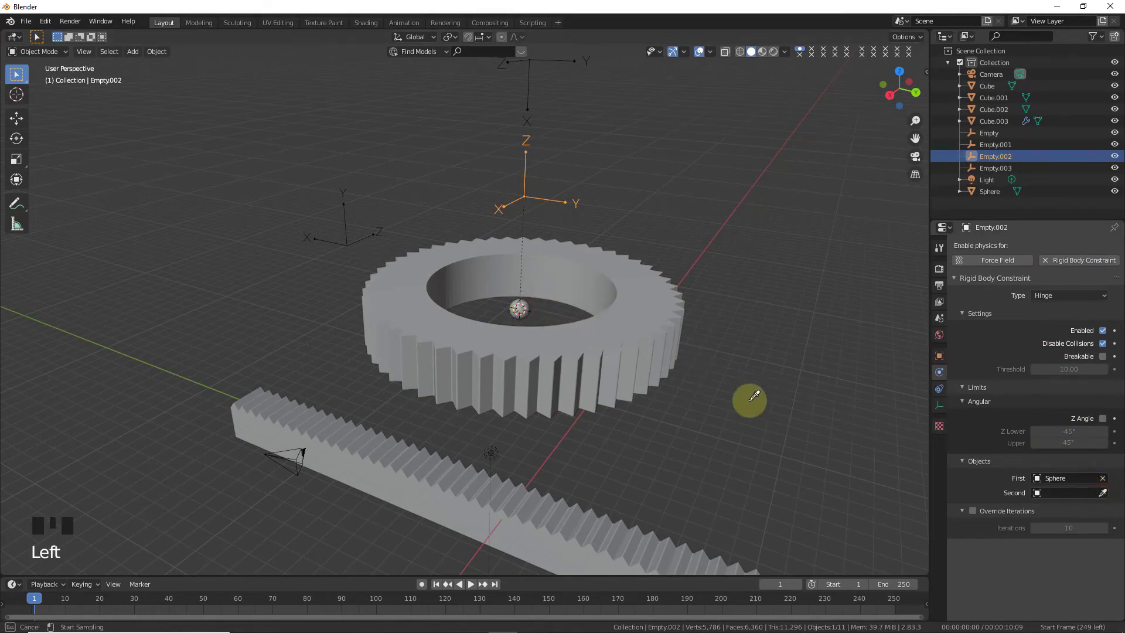
left_click(648, 346)
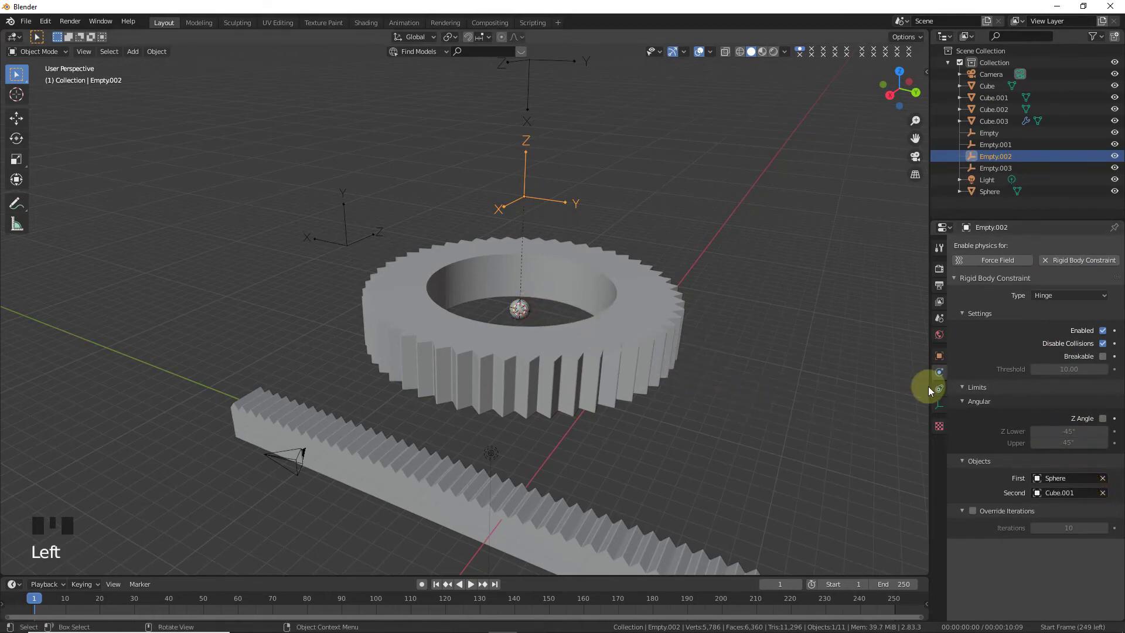
Give Empty.003 a Motor constraint linking Sphere and Cube.001 with Angular enabled
left_click(527, 108)
left_click(1084, 259)
left_click(1085, 295)
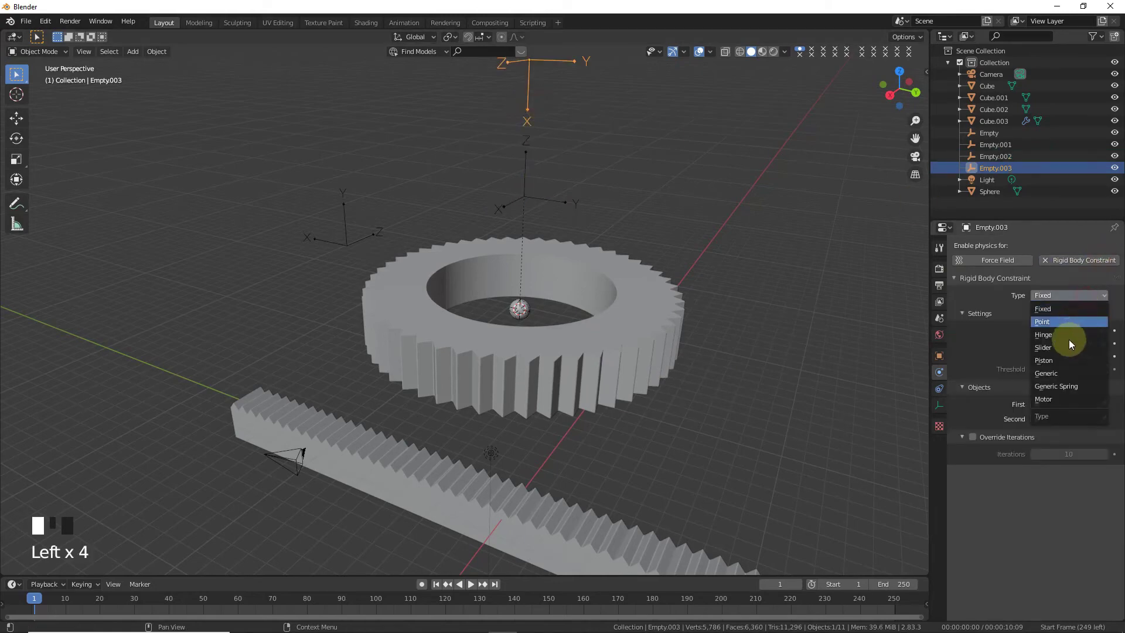
left_click(1065, 403)
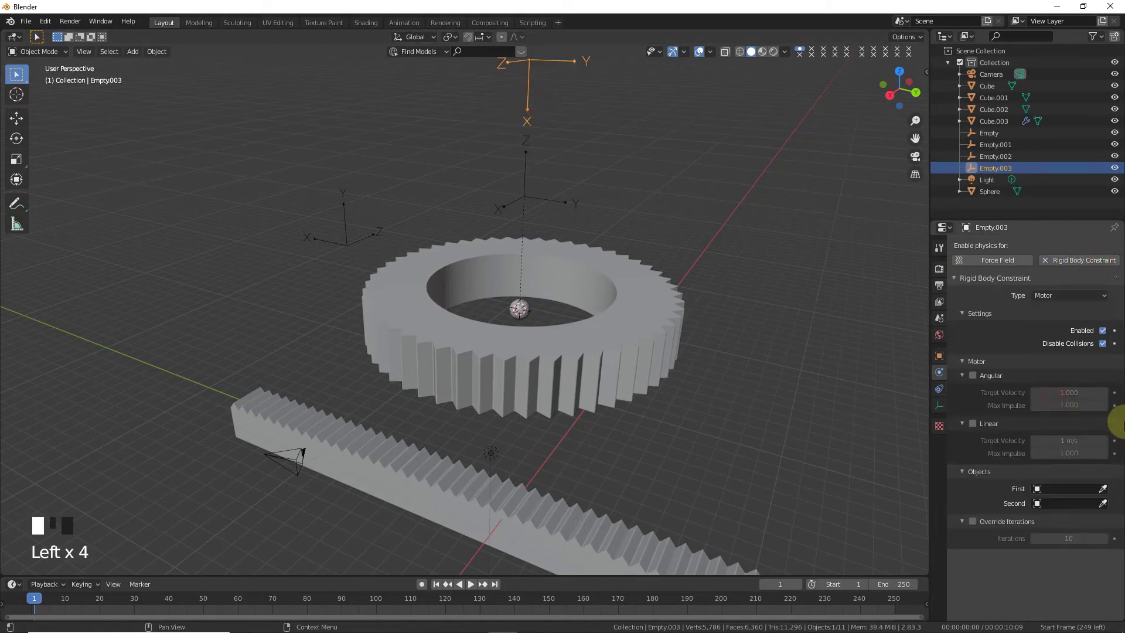
left_click(1101, 488)
left_click(520, 307)
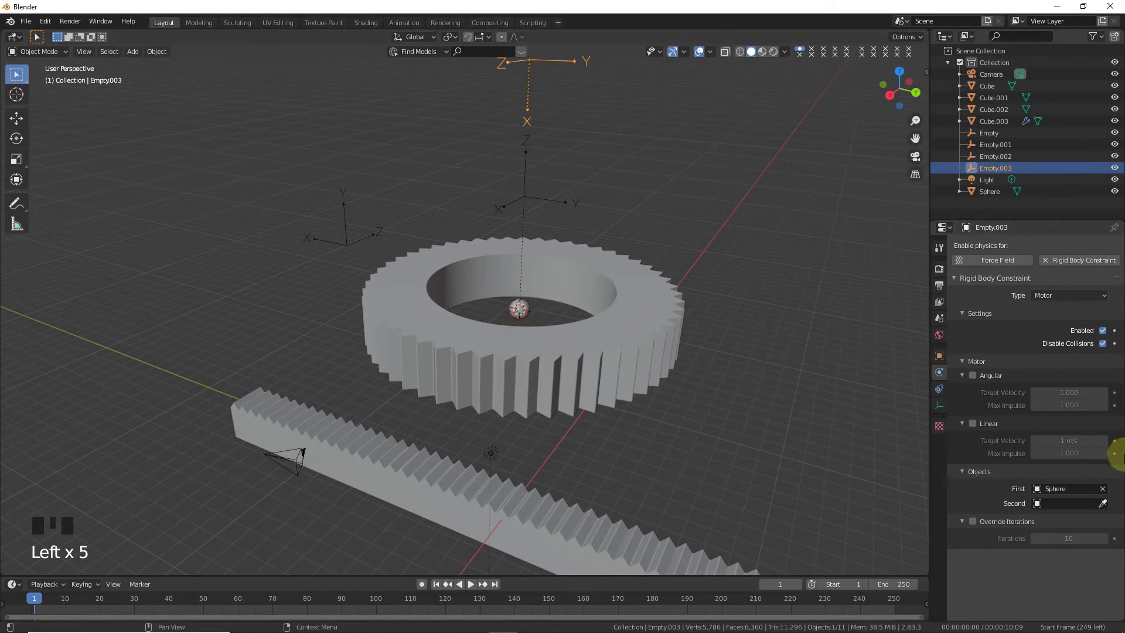
left_click(1105, 502)
left_click(595, 359)
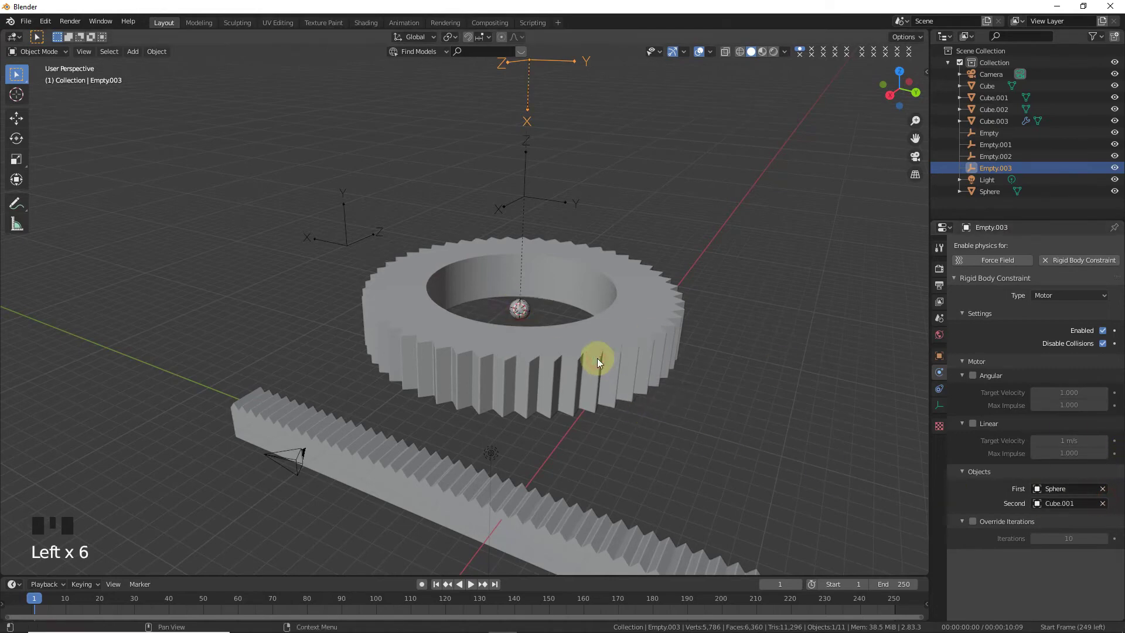
left_click(990, 375)
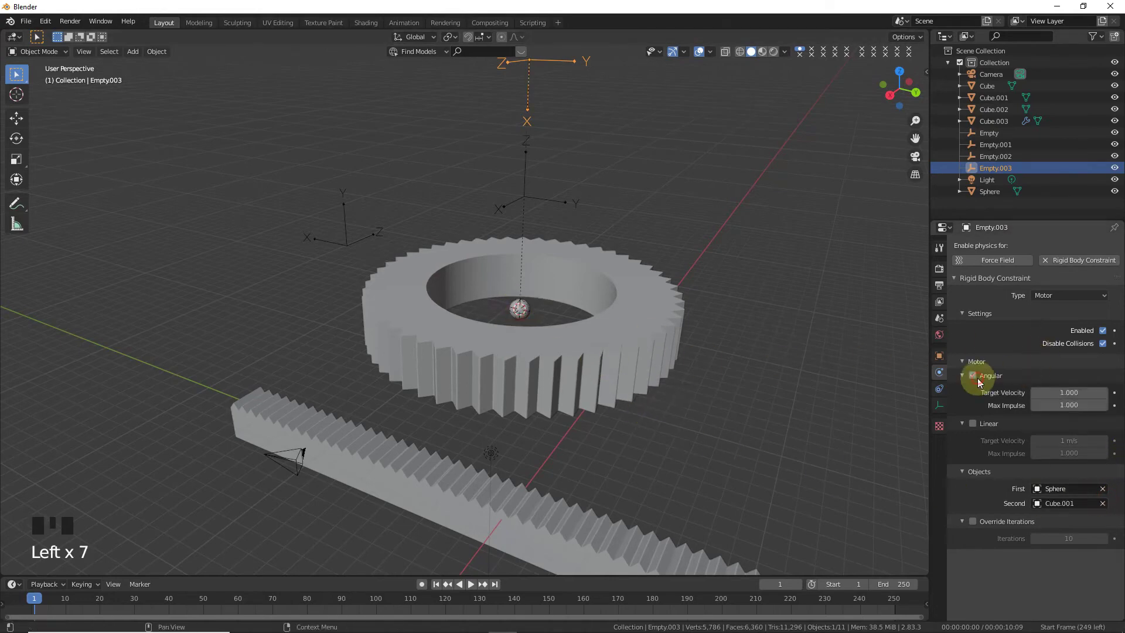
Test-play the simulation, stop it and rewind to frame 1
left_click(473, 583)
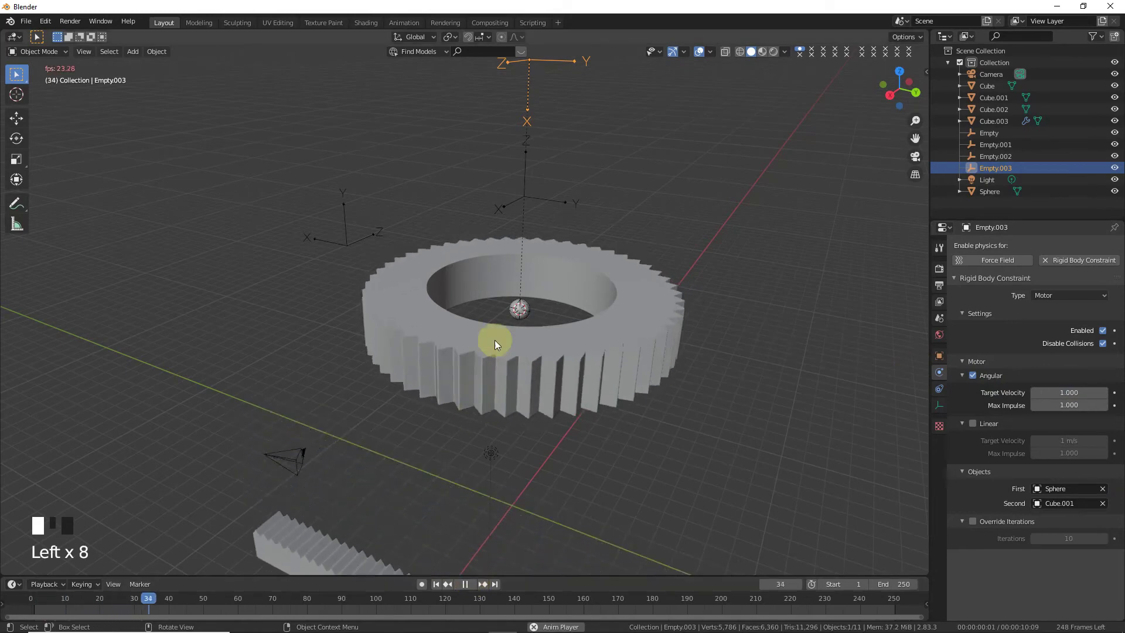
left_click(465, 583)
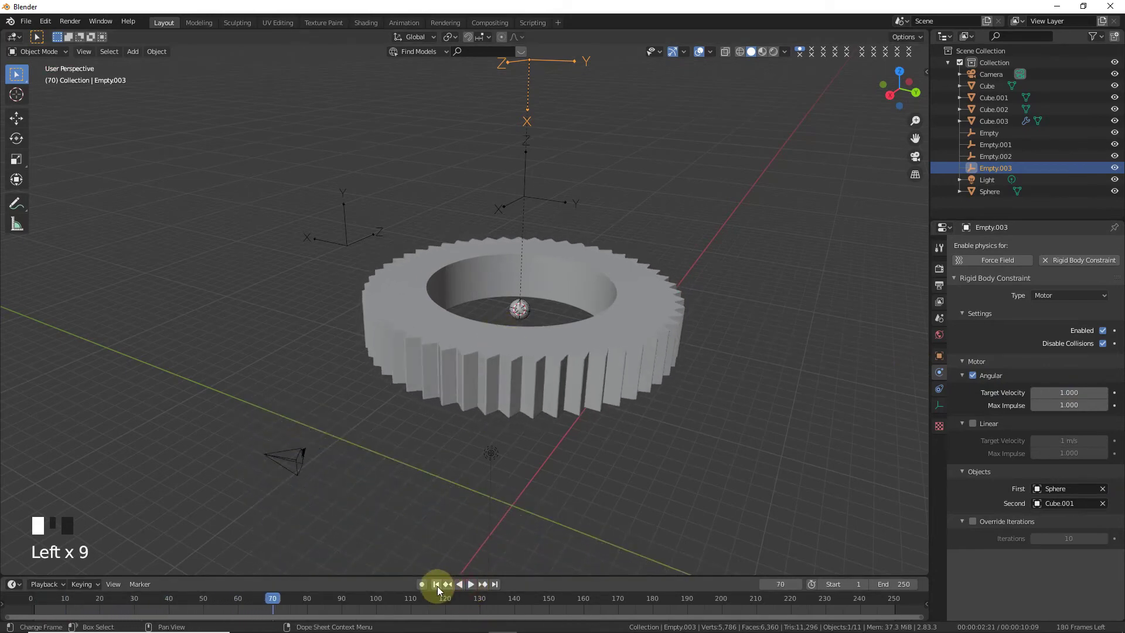
left_click(435, 583)
left_click(742, 403)
left_click_drag(902, 89, 733, 138)
Rotate the Sphere, both empties and the gear 90° about Y, then view from the front
left_click(492, 289)
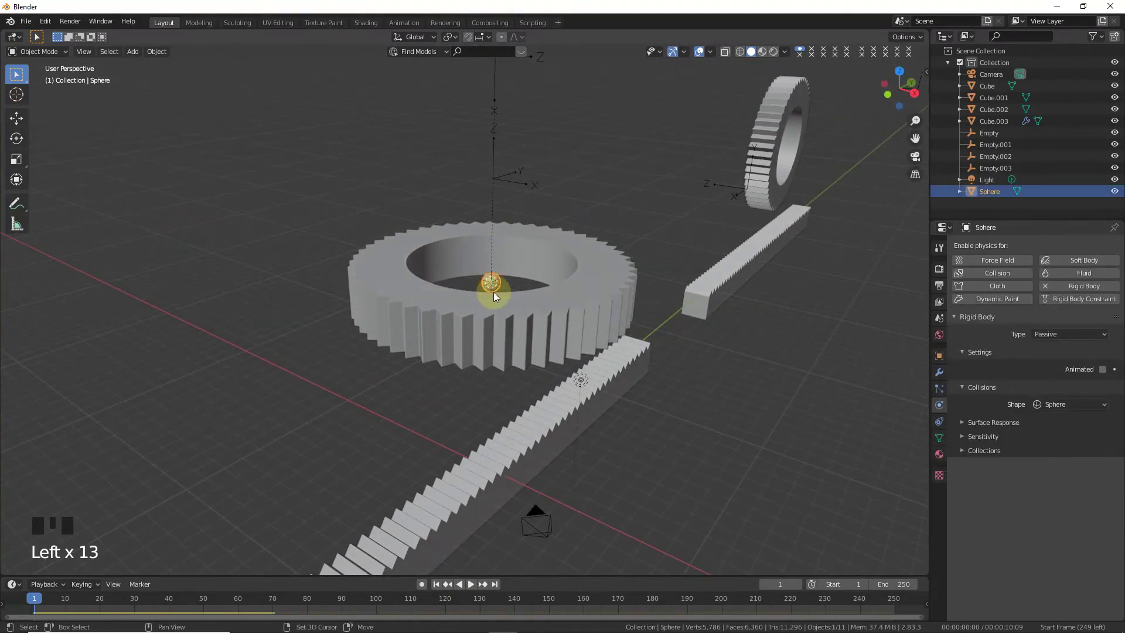
left_click(501, 181, "shift")
left_click(495, 110, "shift")
left_click(635, 289, "shift")
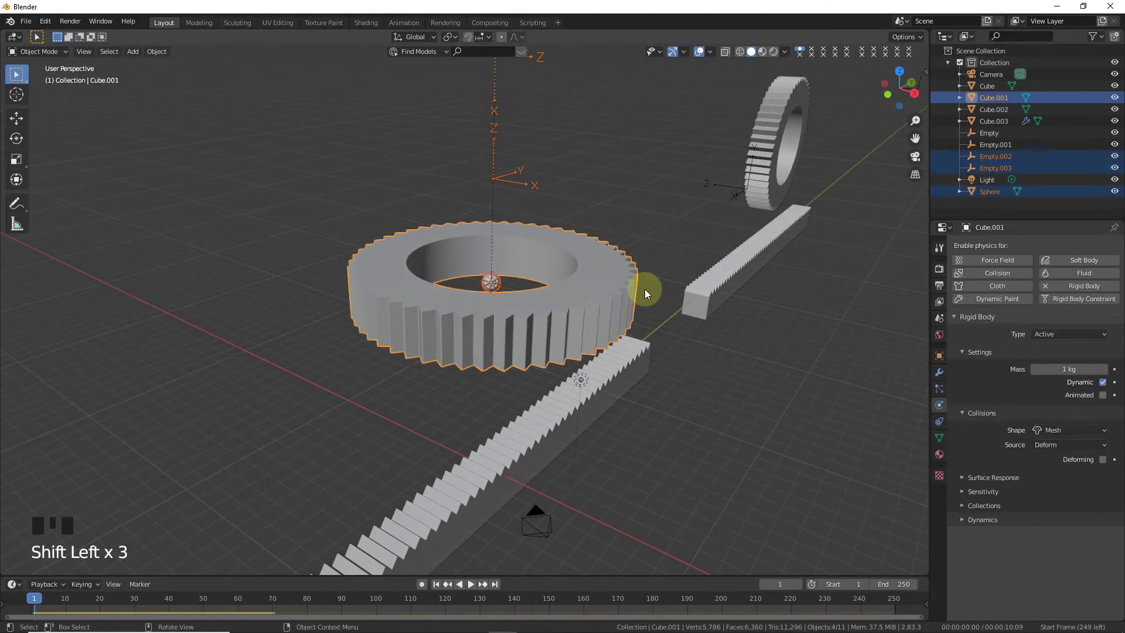
type("ry90")
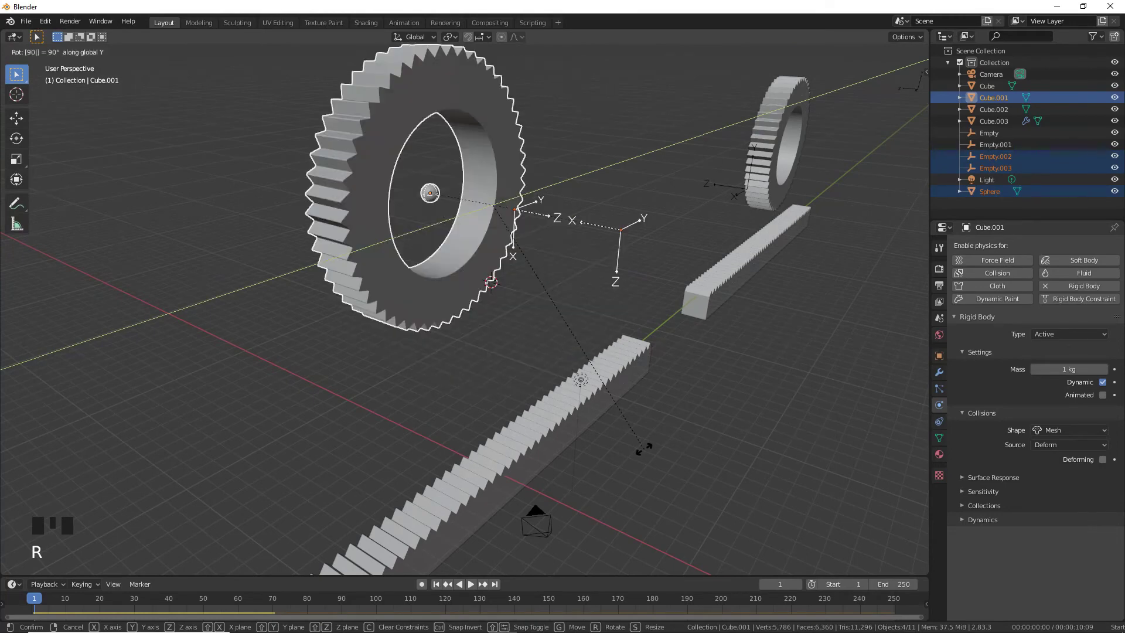
left_click(644, 449)
key("KP_1")
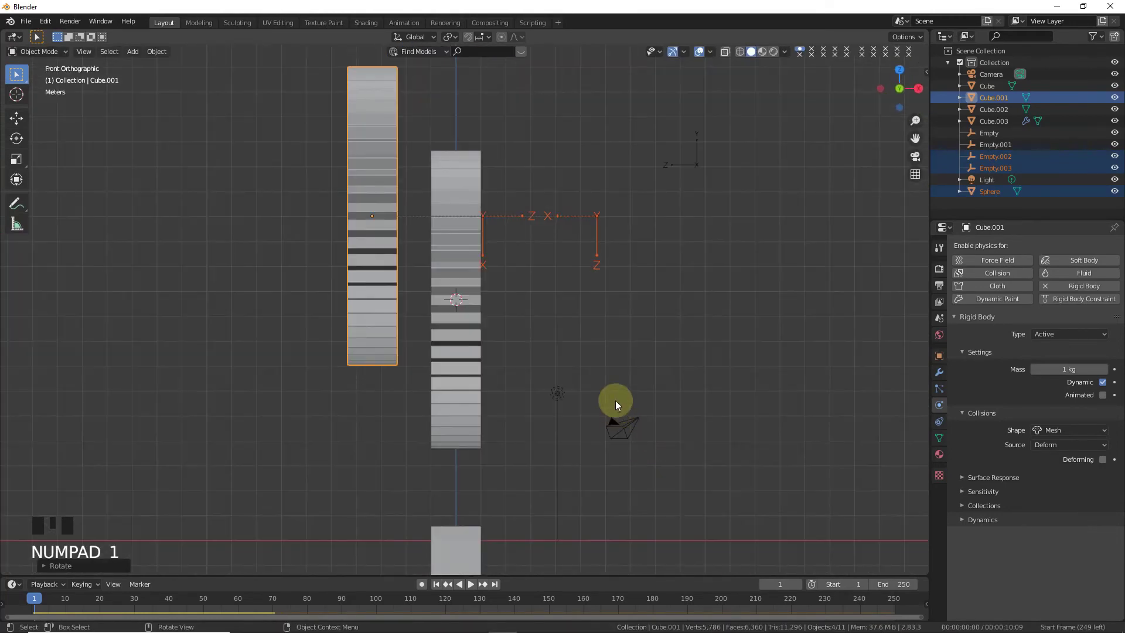
In right-side view, move the gear group down onto the rack
key("KP_3")
scroll(601, 364, "down", 3)
key("g")
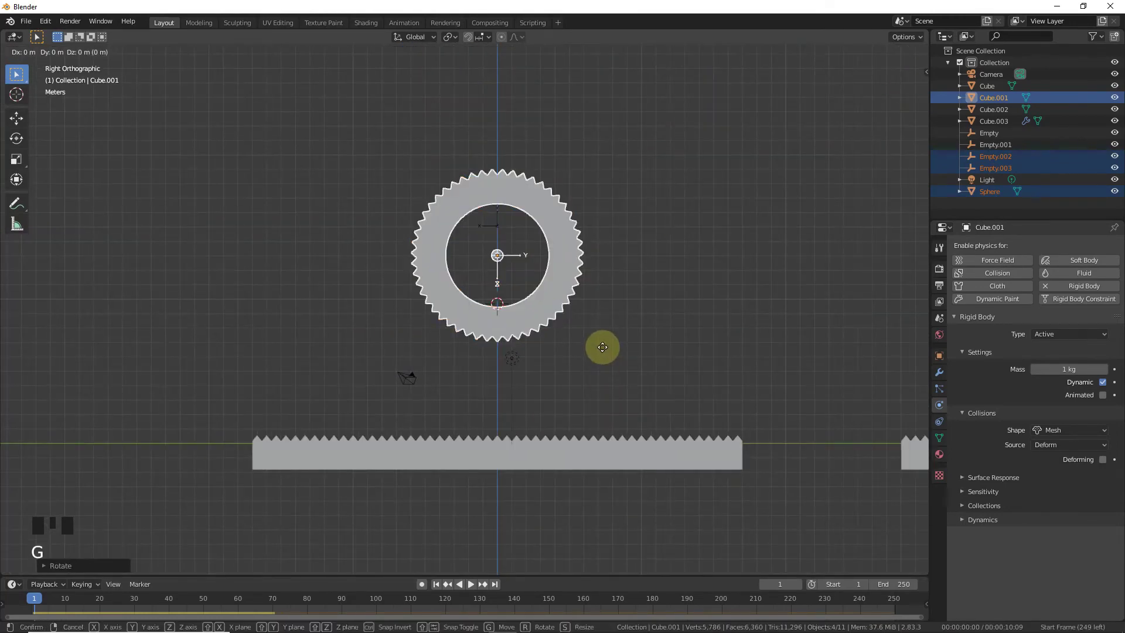
left_click(606, 444)
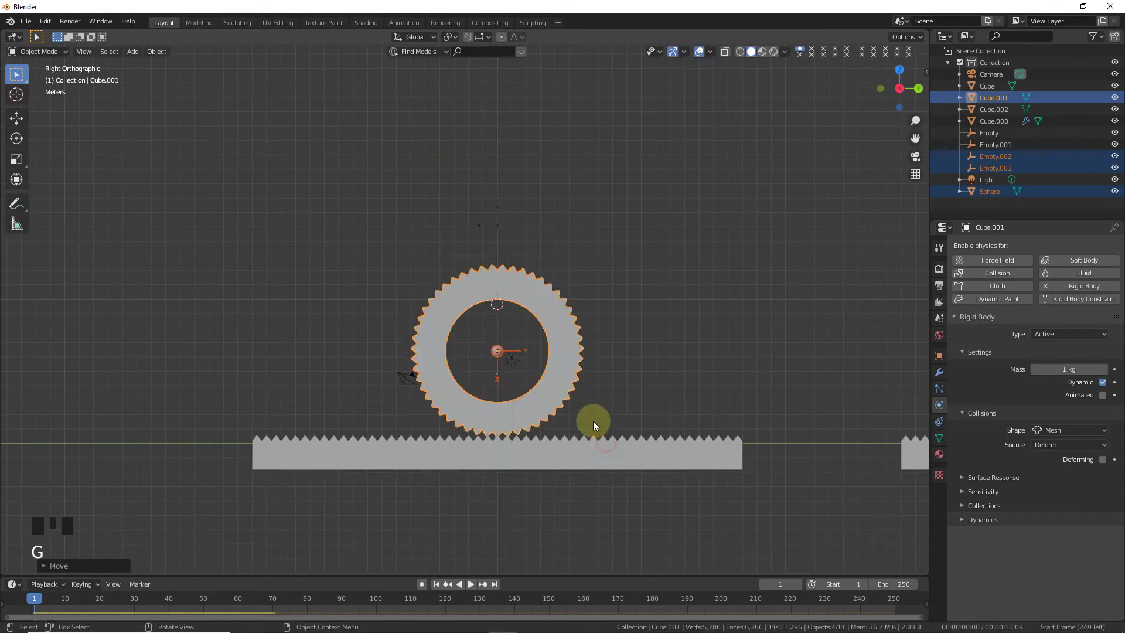
scroll(593, 425, "up", 4)
left_click_drag(915, 138, 661, 277)
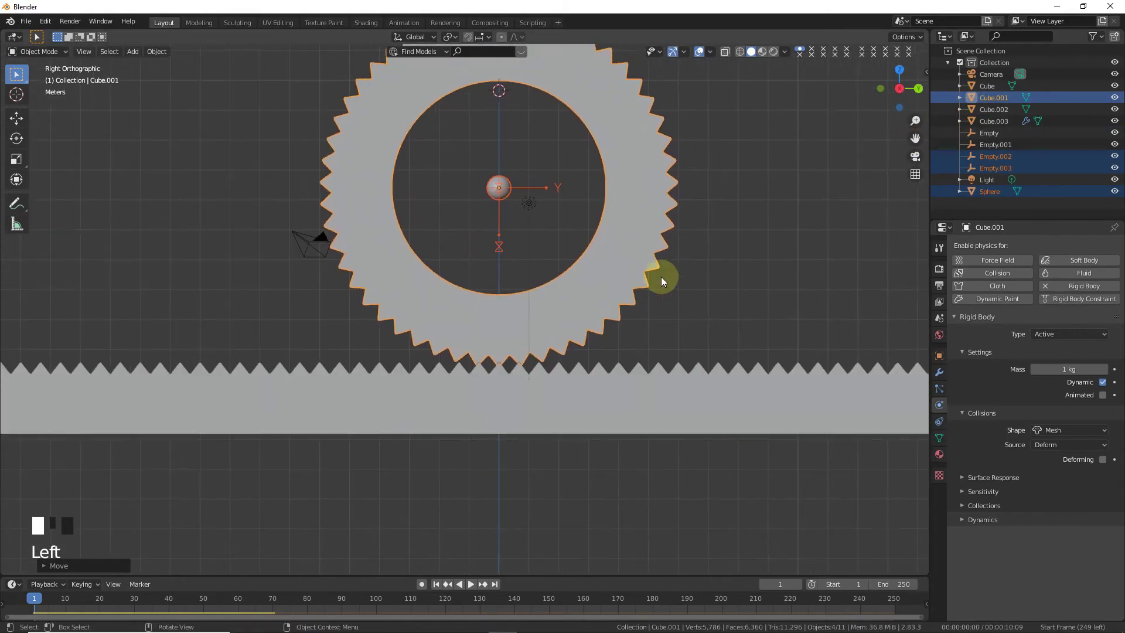
scroll(657, 302, "up", 4)
scroll(655, 305, "up", 2)
Nudge the gear group along Y, then shift it slightly up along Z
key("g")
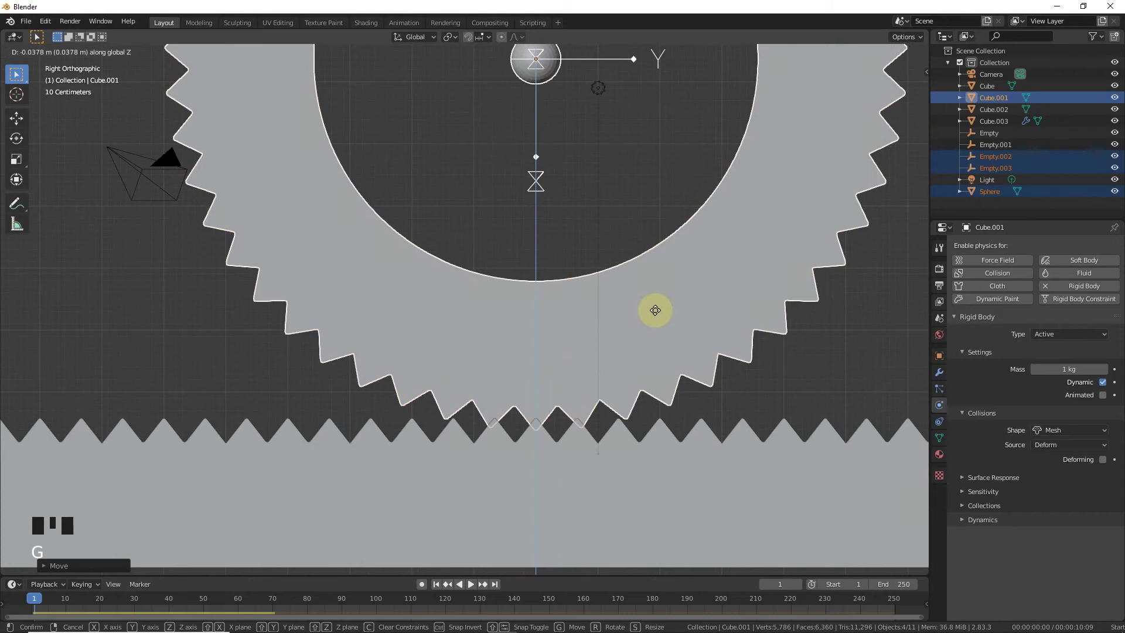
key("g")
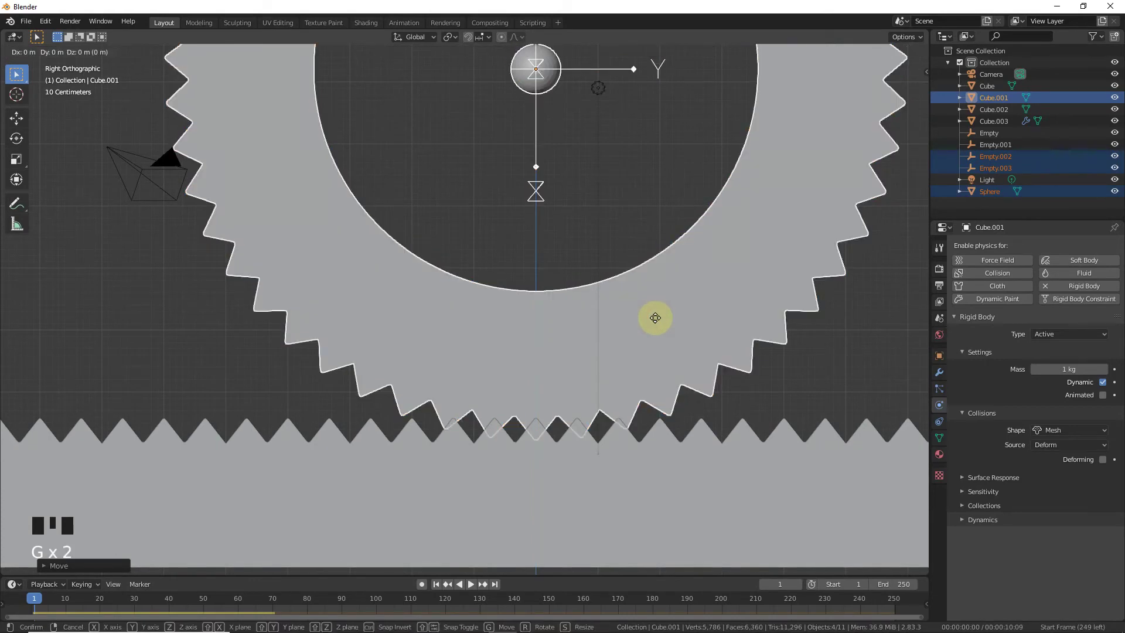
key("x")
key("y")
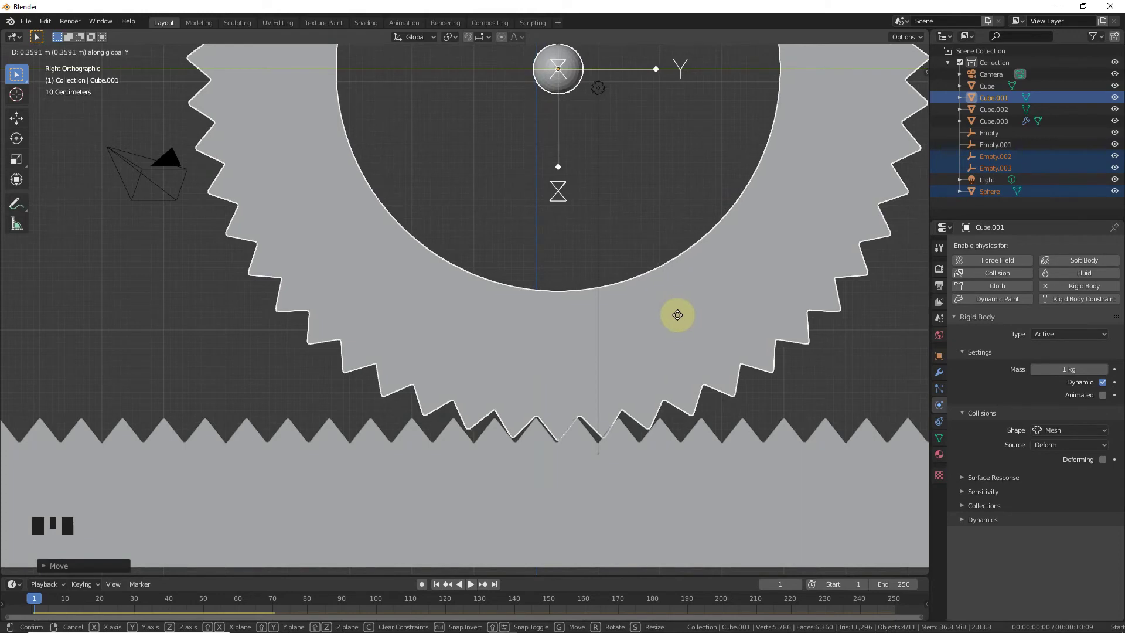
left_click(677, 315)
key("g")
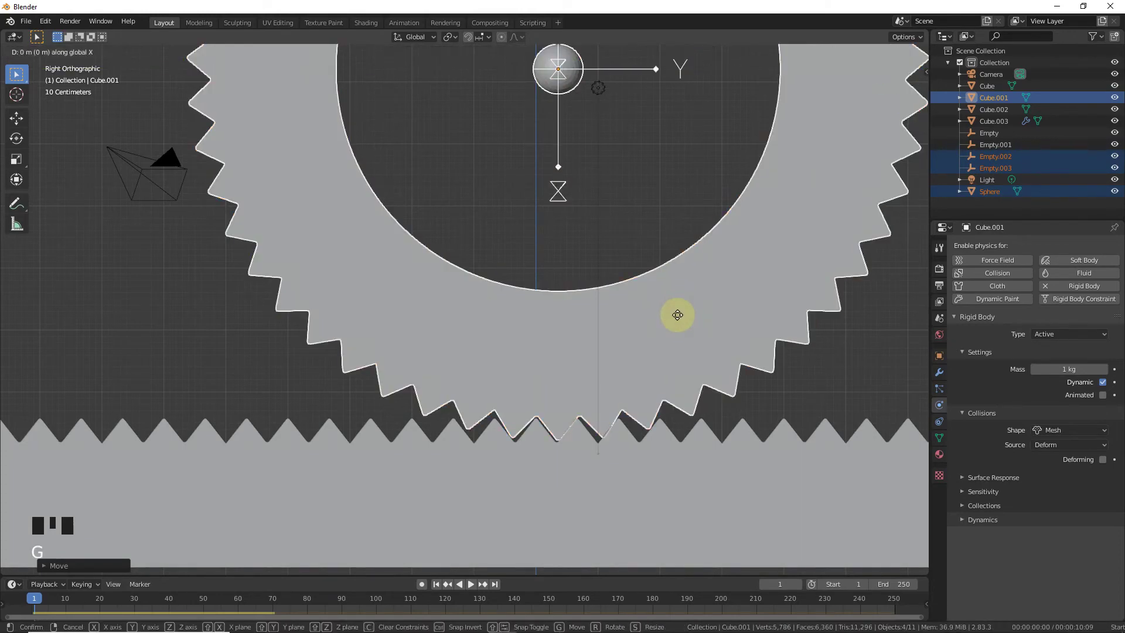
key("z")
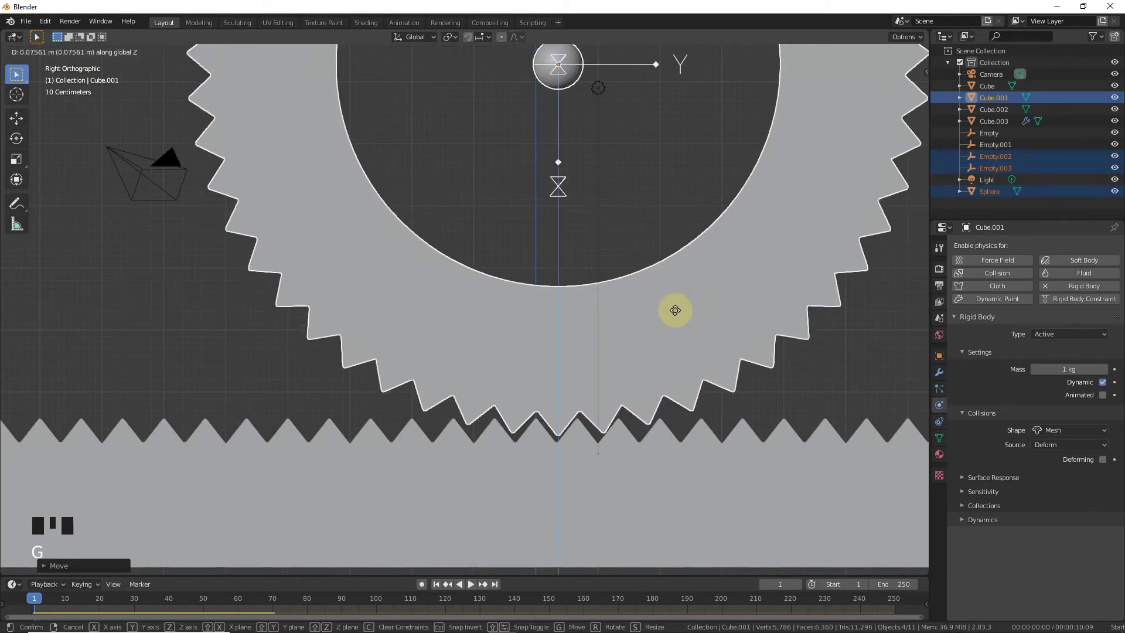
left_click(675, 310)
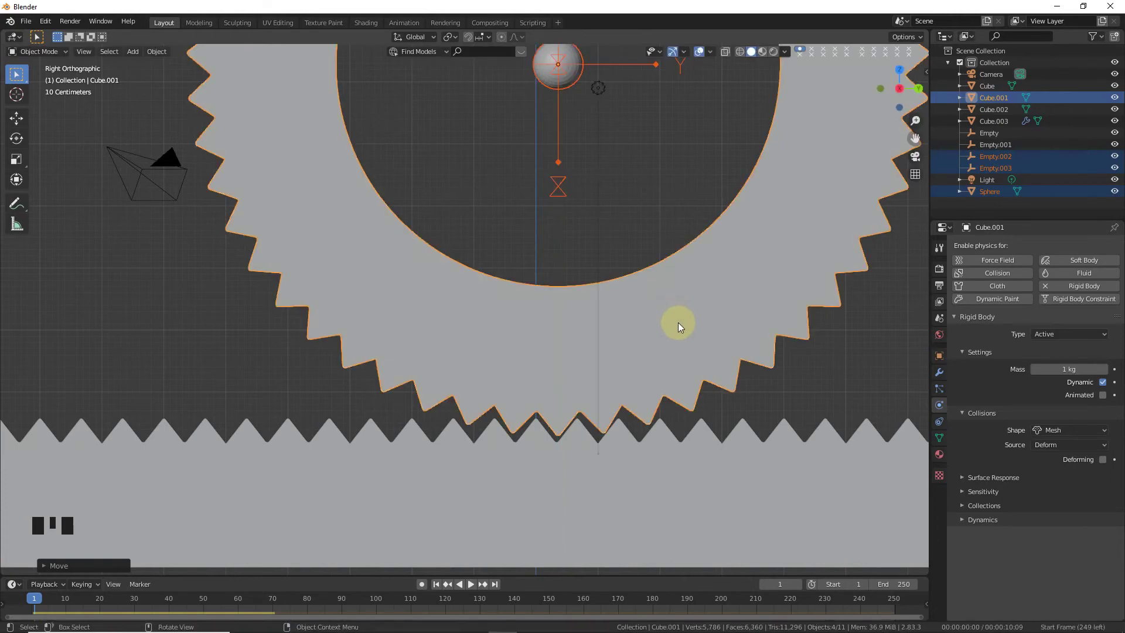
Slide the gear group along Y, then along X in top view so the teeth mesh
key("g")
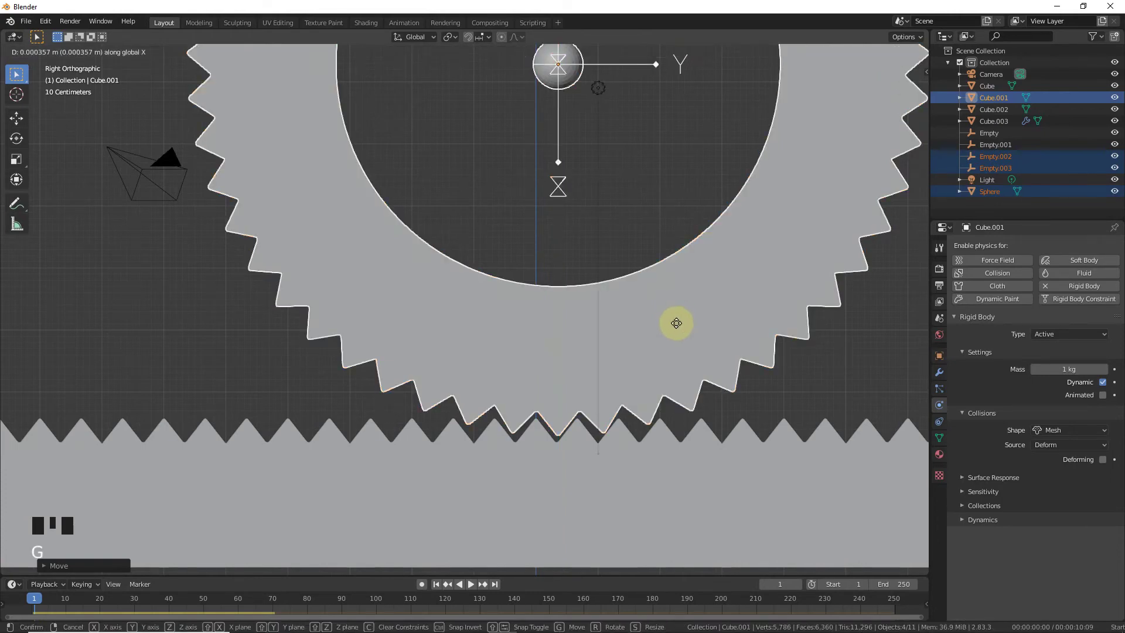
key("y")
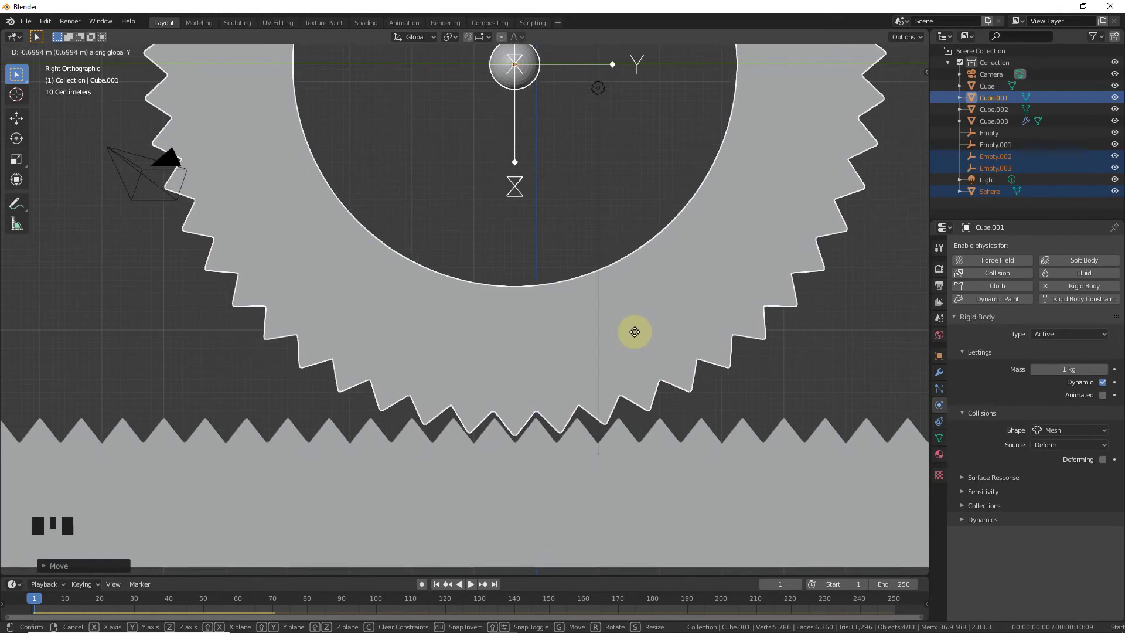
left_click(634, 331)
scroll(787, 144, "down", 4)
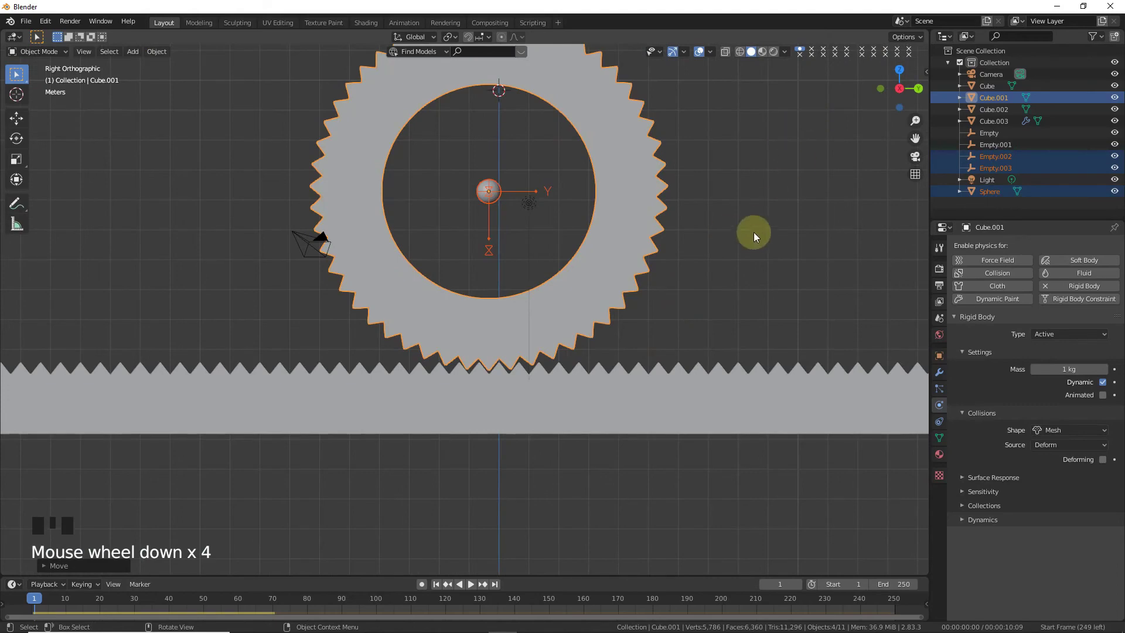
key("KP_7")
key("g")
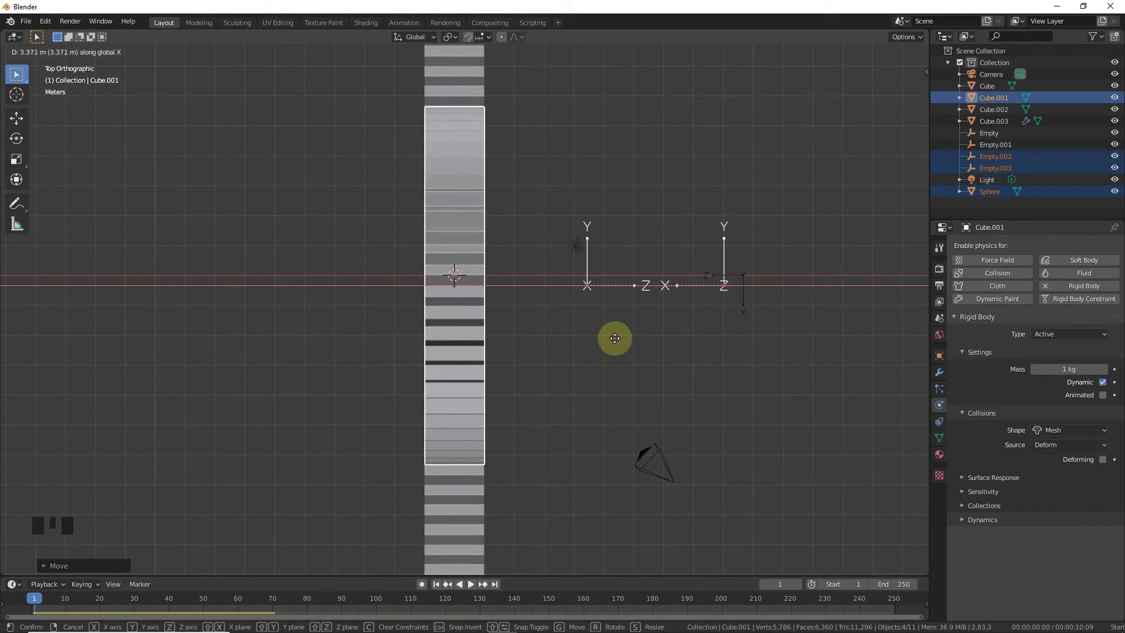
left_click(615, 338)
left_click_drag(904, 87, 640, 427)
left_click(828, 125)
Turn off Dynamic on the rack's rigid body
left_click_drag(897, 88, 700, 282)
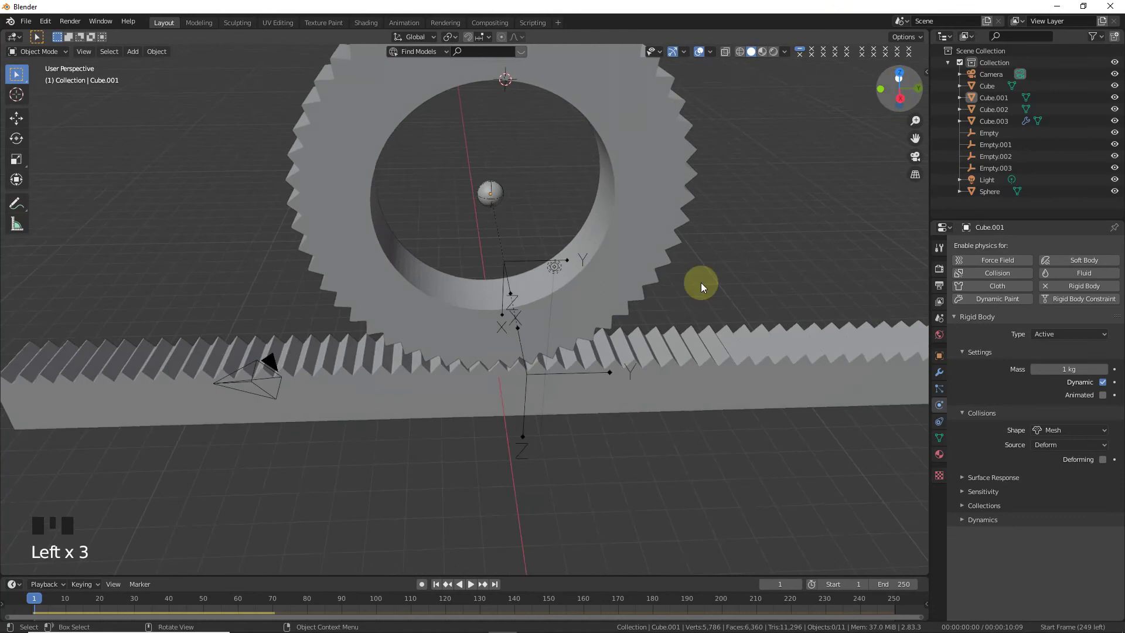
left_click(704, 368)
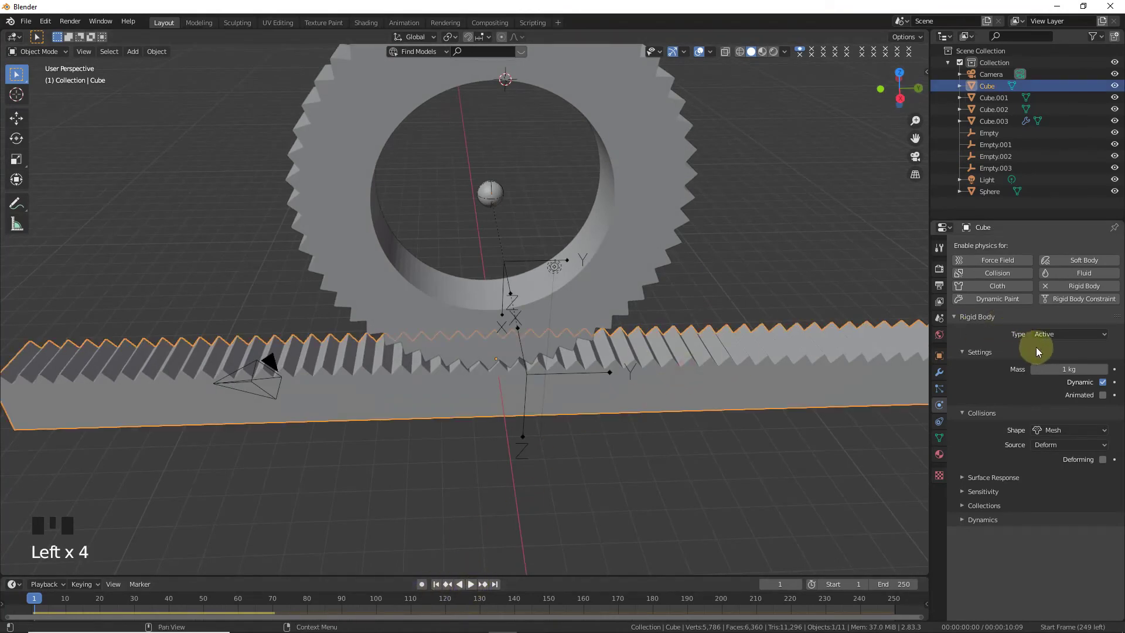
left_click(1102, 383)
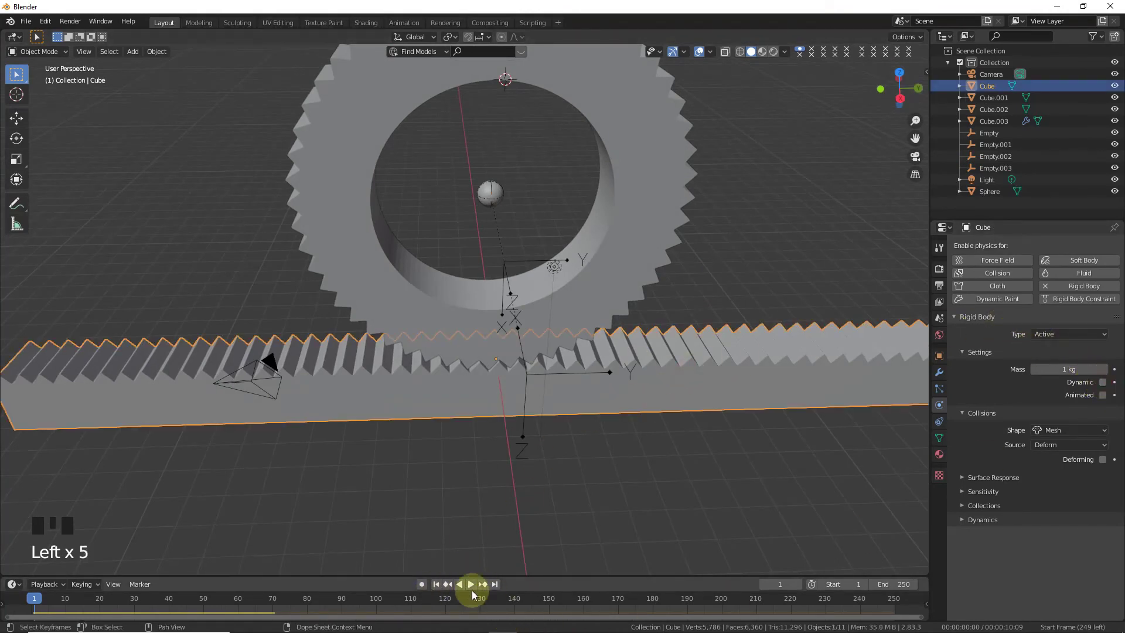
Test-play the simulation, pause it, then select the hinge empty Empty.002
left_click(437, 584)
left_click(472, 584)
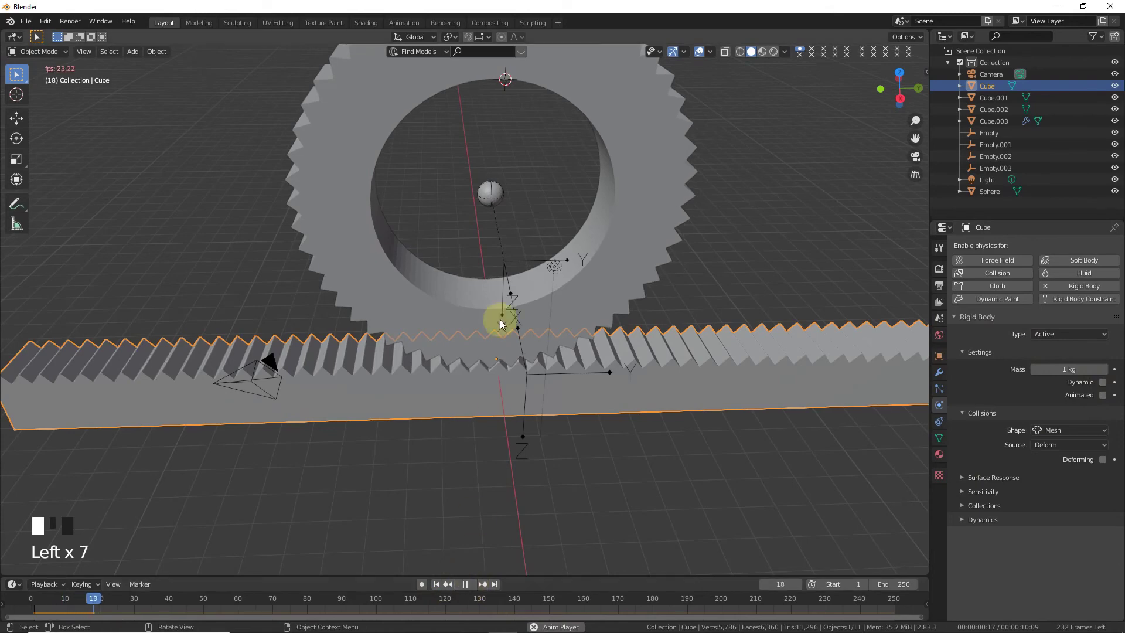
left_click(464, 584)
left_click(491, 194)
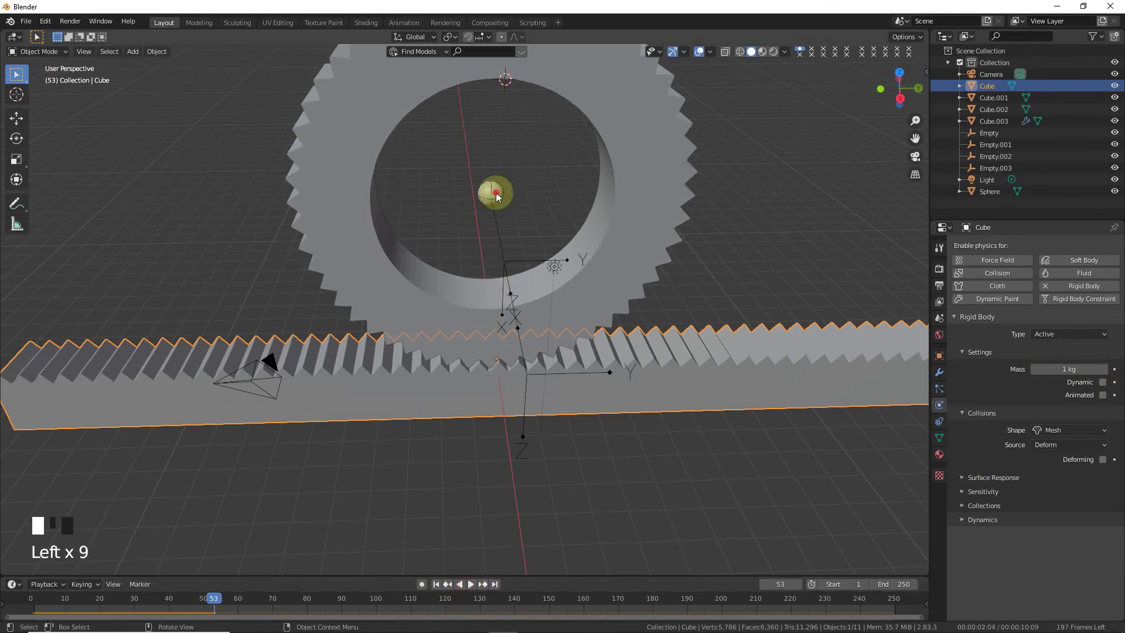
left_click_drag(884, 100, 903, 88)
left_click(574, 239)
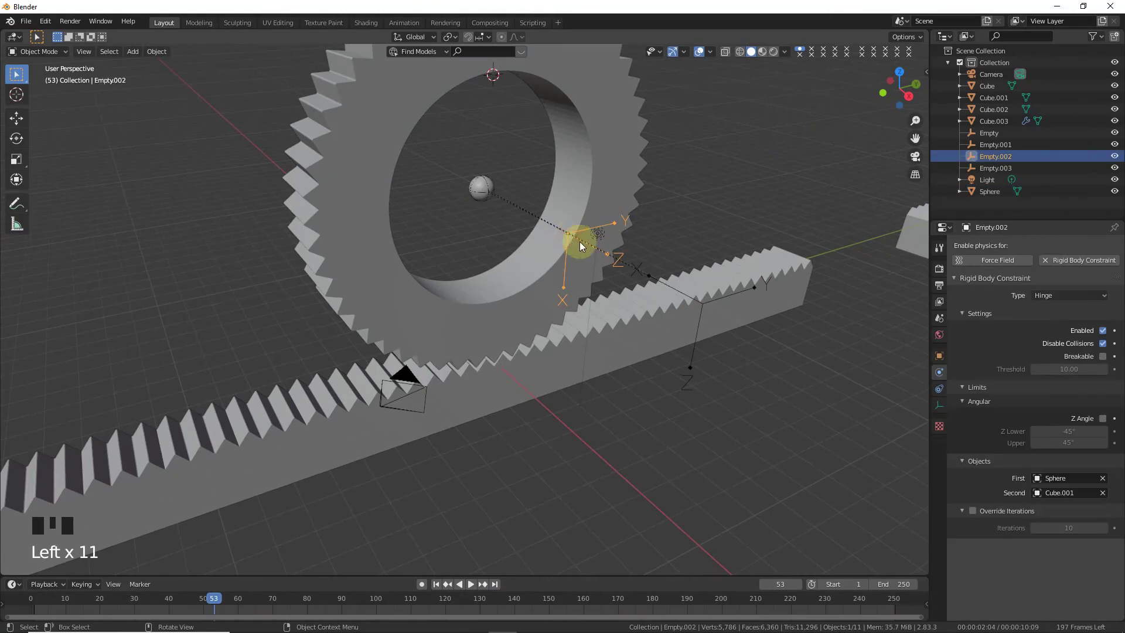
Set Cube.001 as the hinge's First object, then test-play and rewind to frame 1
left_click(627, 130)
left_click(436, 584)
left_click(469, 584)
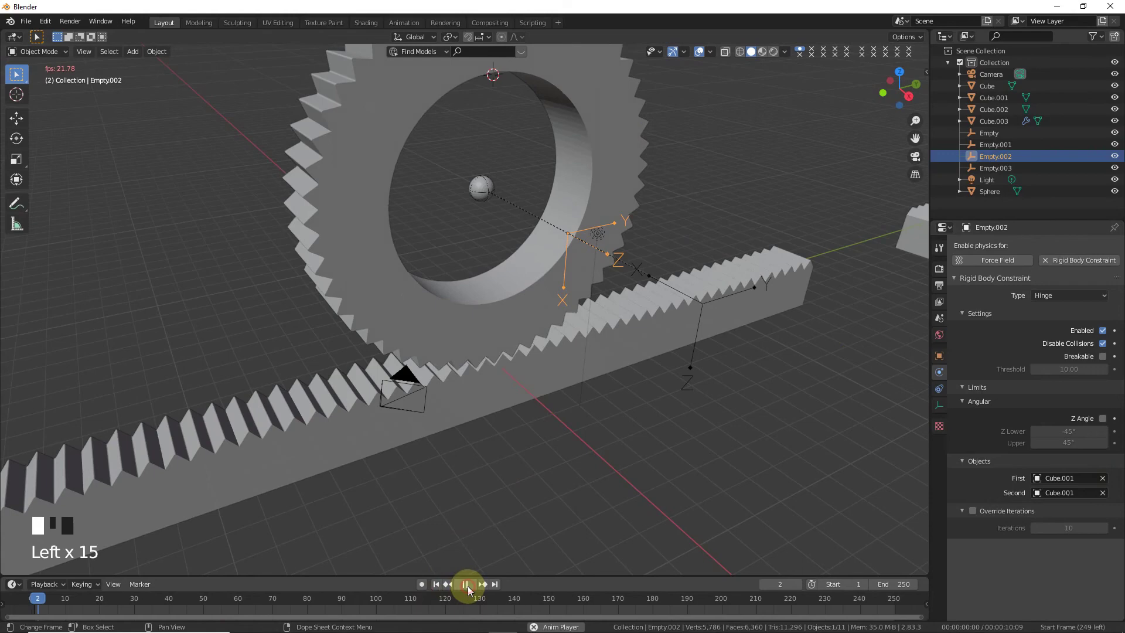
scroll(476, 466, "down", 4)
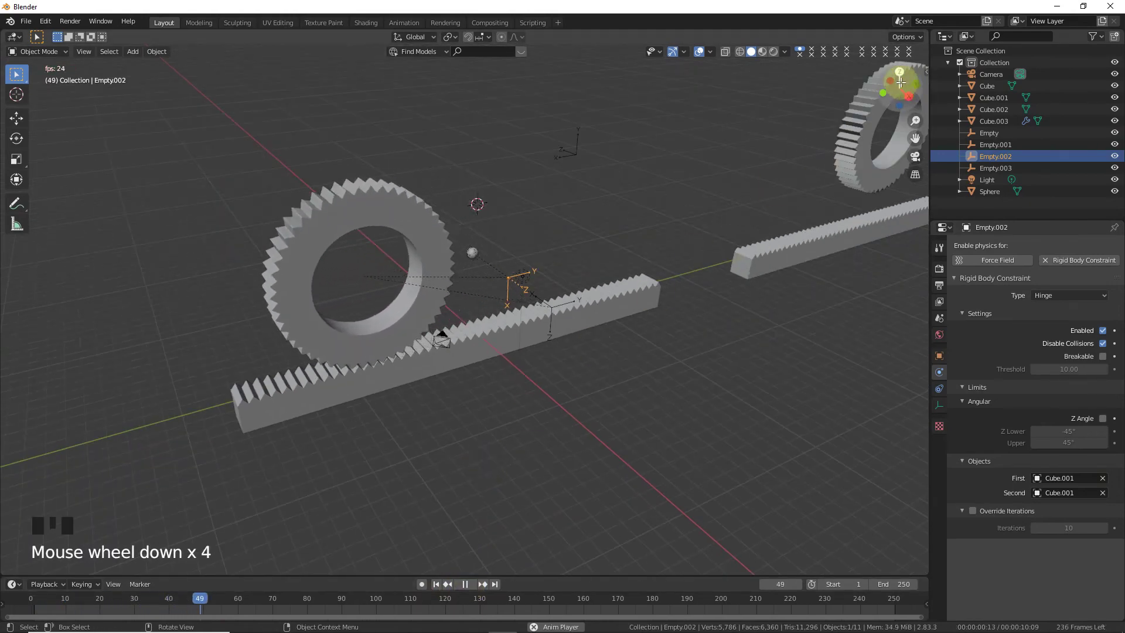
left_click_drag(899, 85, 485, 503)
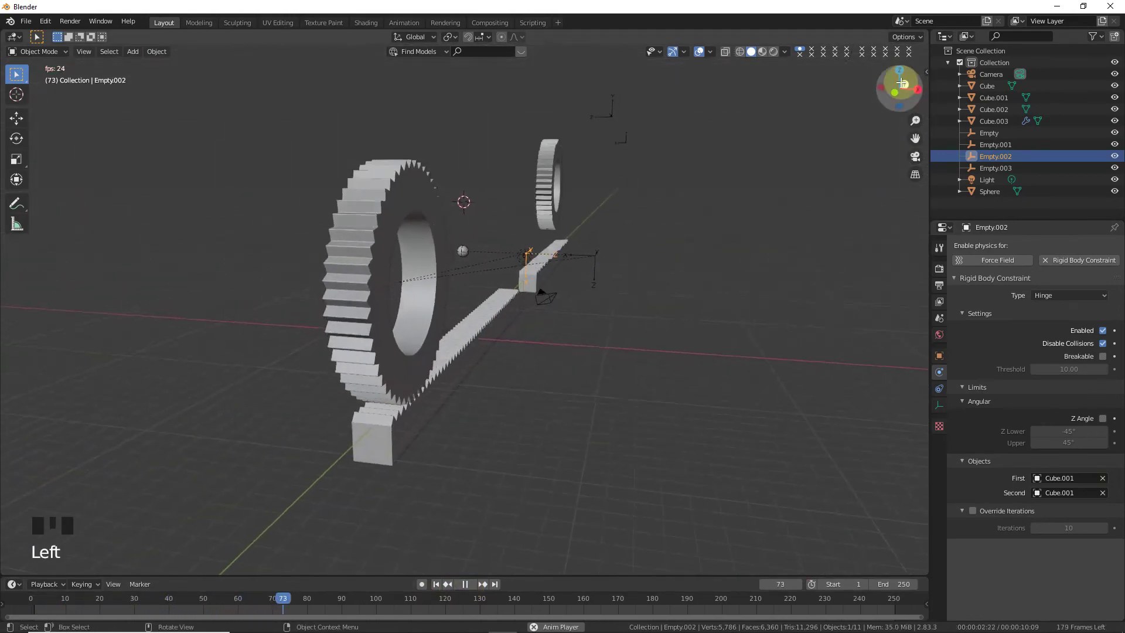
left_click(464, 584)
left_click(437, 584)
left_click_drag(876, 97, 737, 244)
In right-side view, slide the rack -14.68 m along Y so its end sits under the gear
left_click(618, 366)
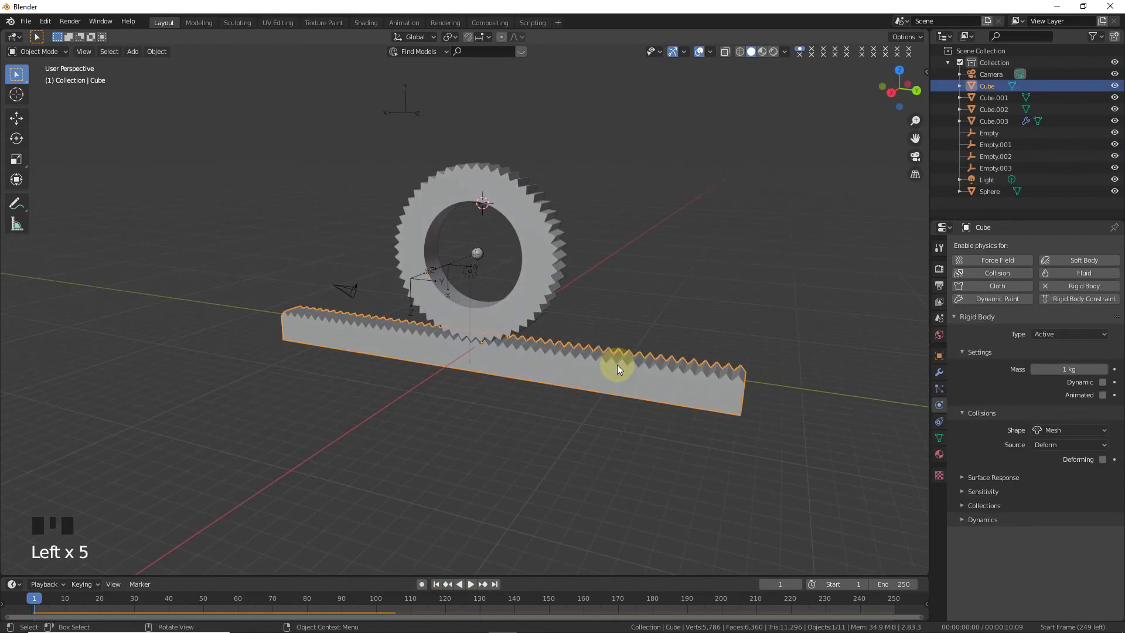
key("KP_1")
key("KP_3")
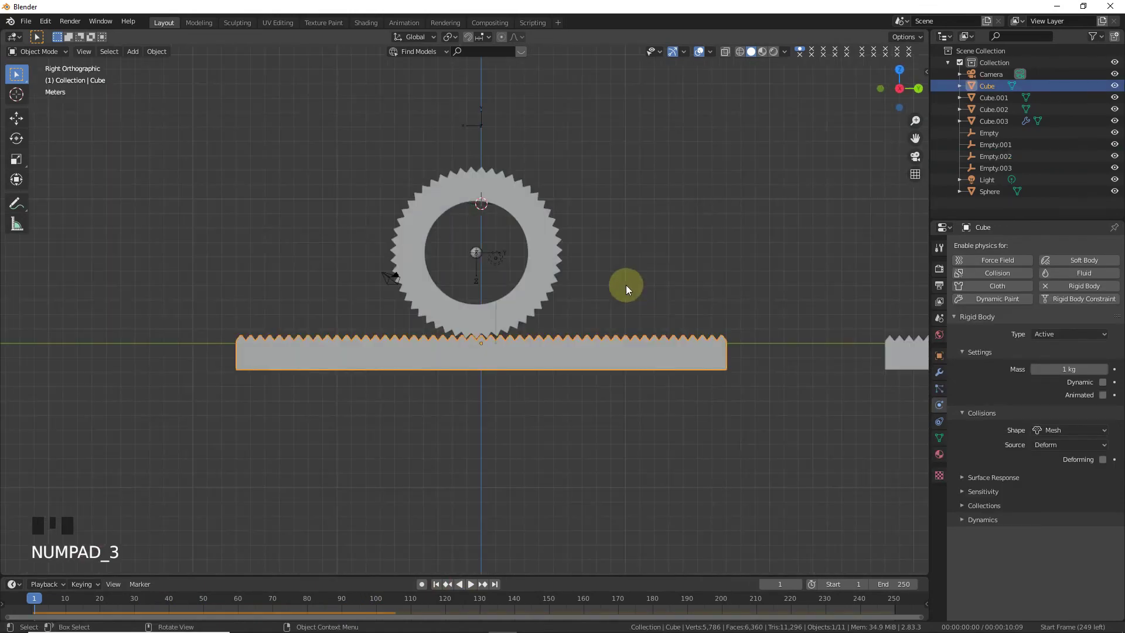
scroll(704, 385, "up", 3)
key("g")
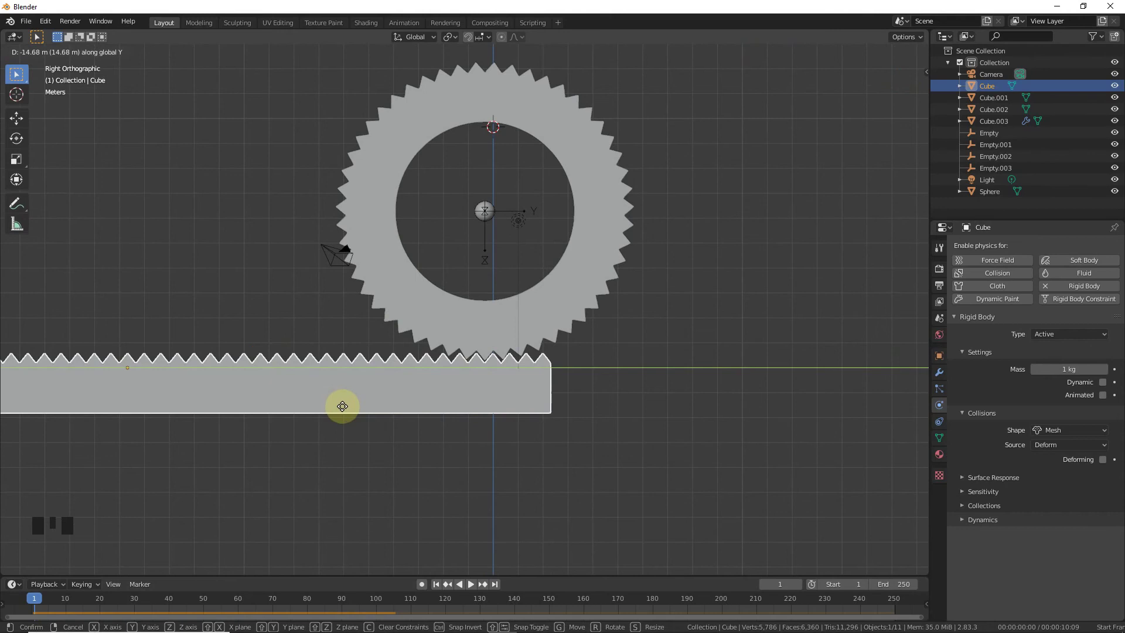
left_click(343, 406)
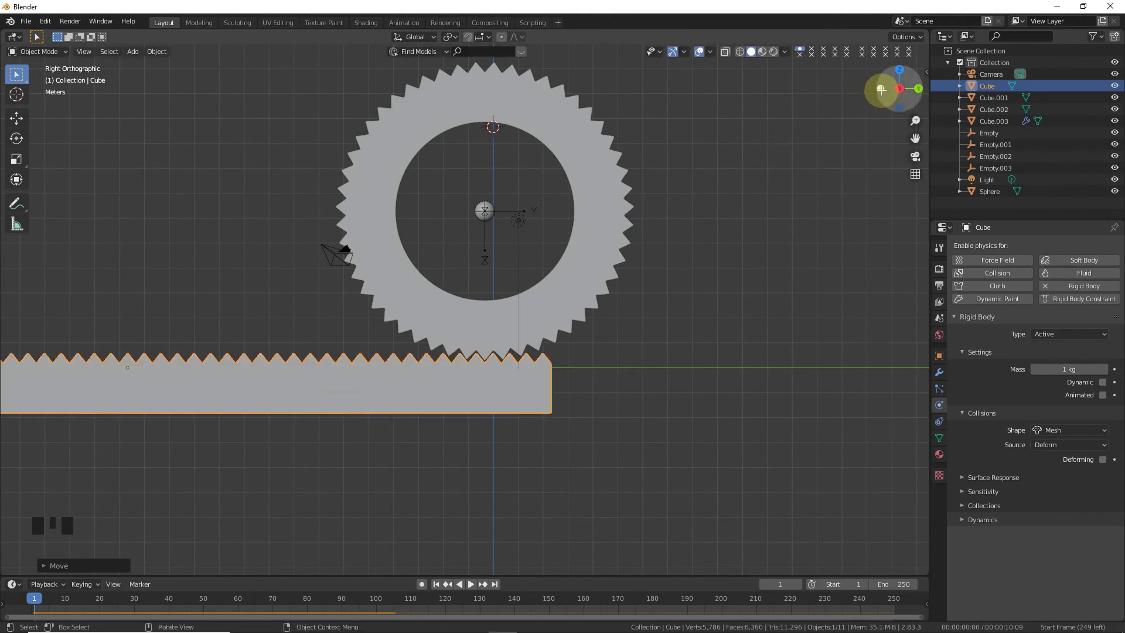
Test-play the simulation, pause it and rewind to frame 1
left_click(471, 584)
scroll(586, 397, "down", 5)
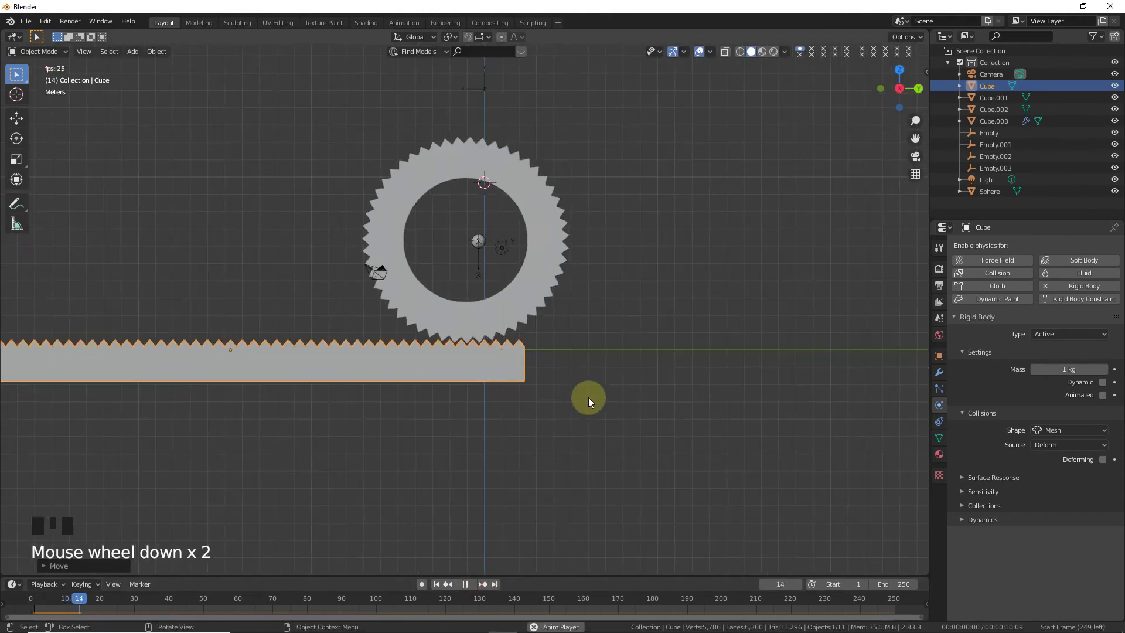
left_click_drag(896, 94, 713, 331)
left_click(714, 331)
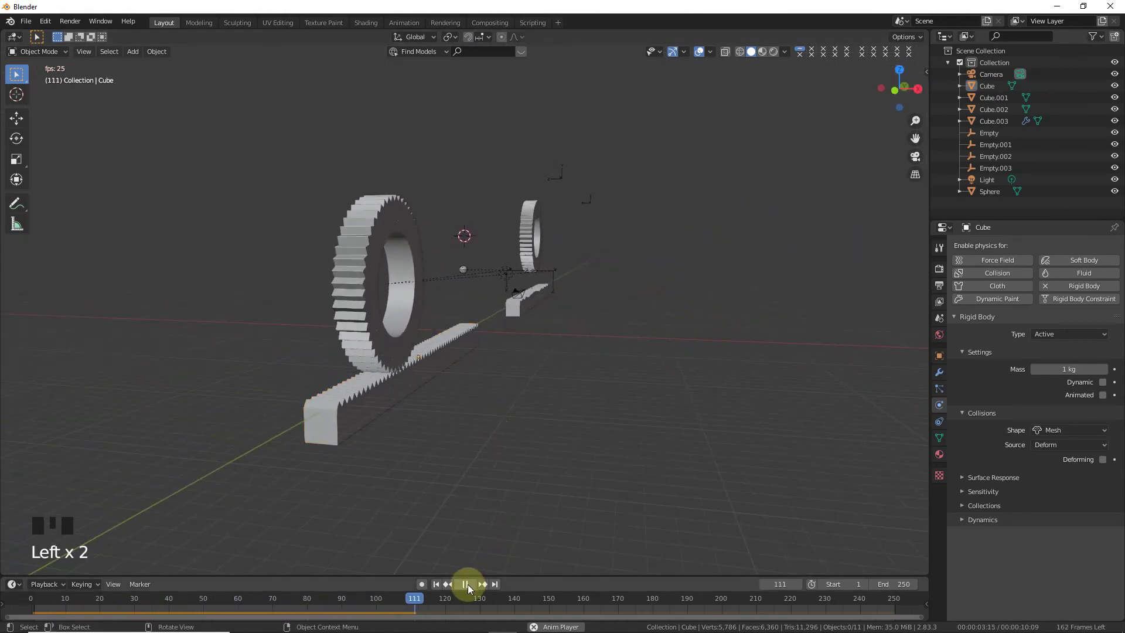
left_click(547, 544)
left_click(465, 584)
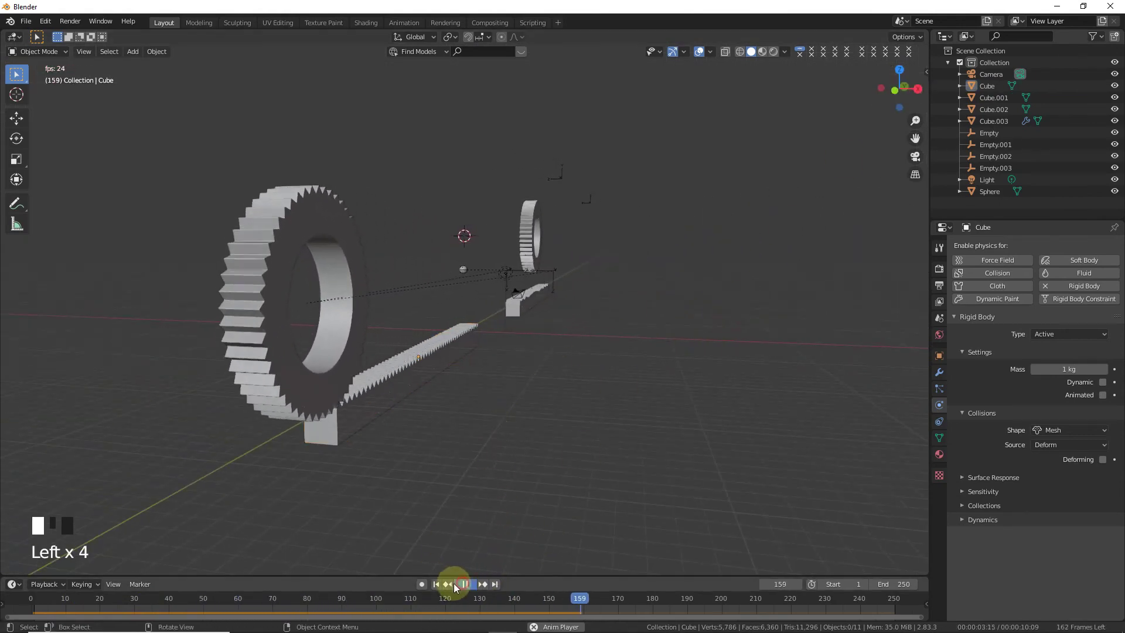
left_click(436, 584)
mouse_move(911, 137)
left_mouse_down()
mouse_move(938, 126)
mouse_move(914, 135)
left_mouse_up()
left_click_drag(904, 88, 811, 196)
Lower Empty.003's angular motor Max Impulse to 0.1, then test-play the simulation until frame 37
scroll(804, 188, "up", 2)
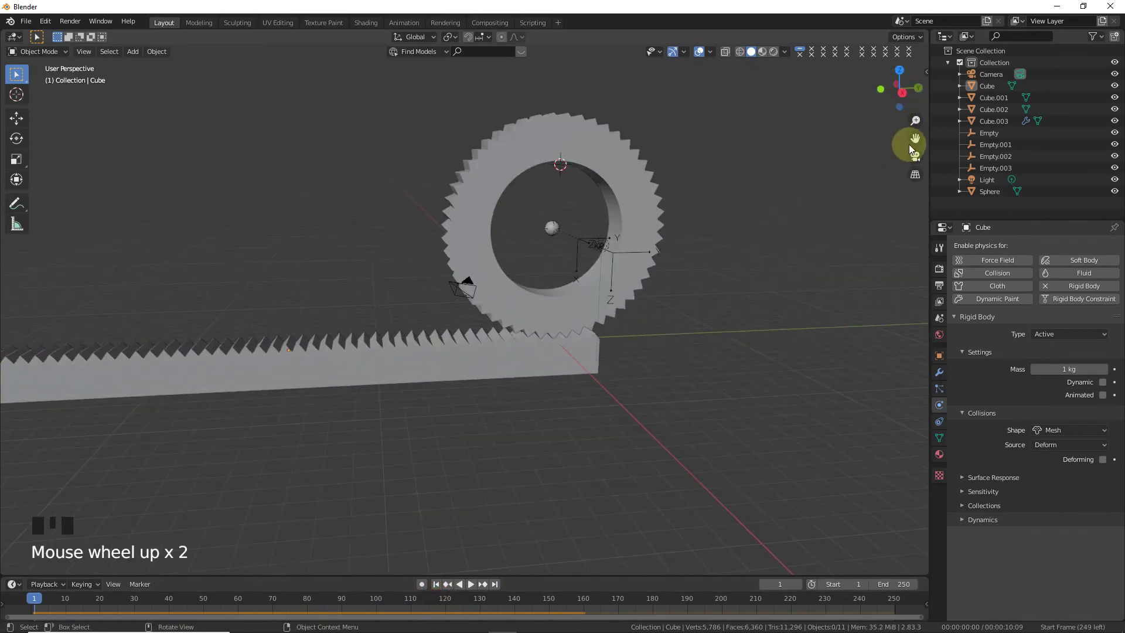
left_click_drag(909, 144, 1101, 154)
left_click_drag(899, 94, 827, 121)
scroll(831, 166, "up", 1)
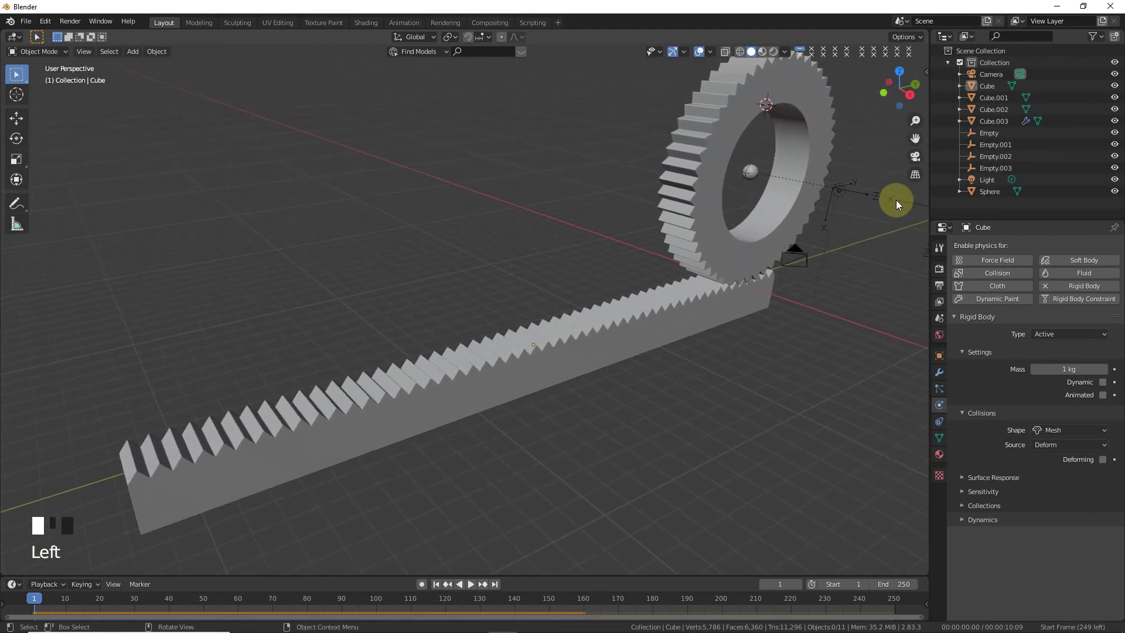
left_click(902, 205)
left_click(1071, 404)
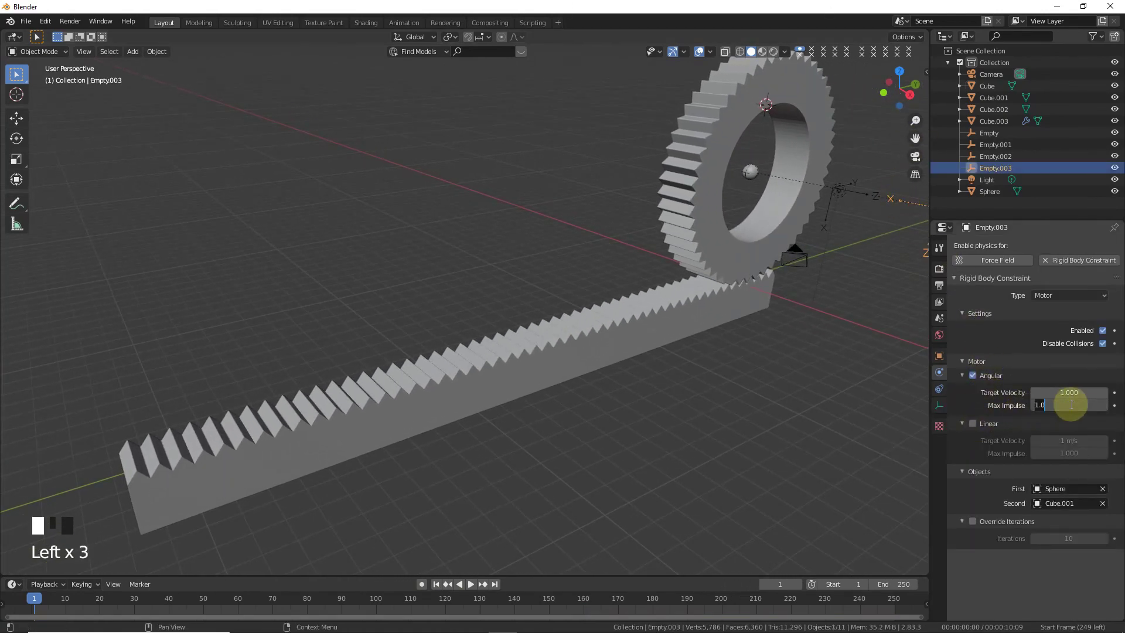
type("0.1")
key("Return")
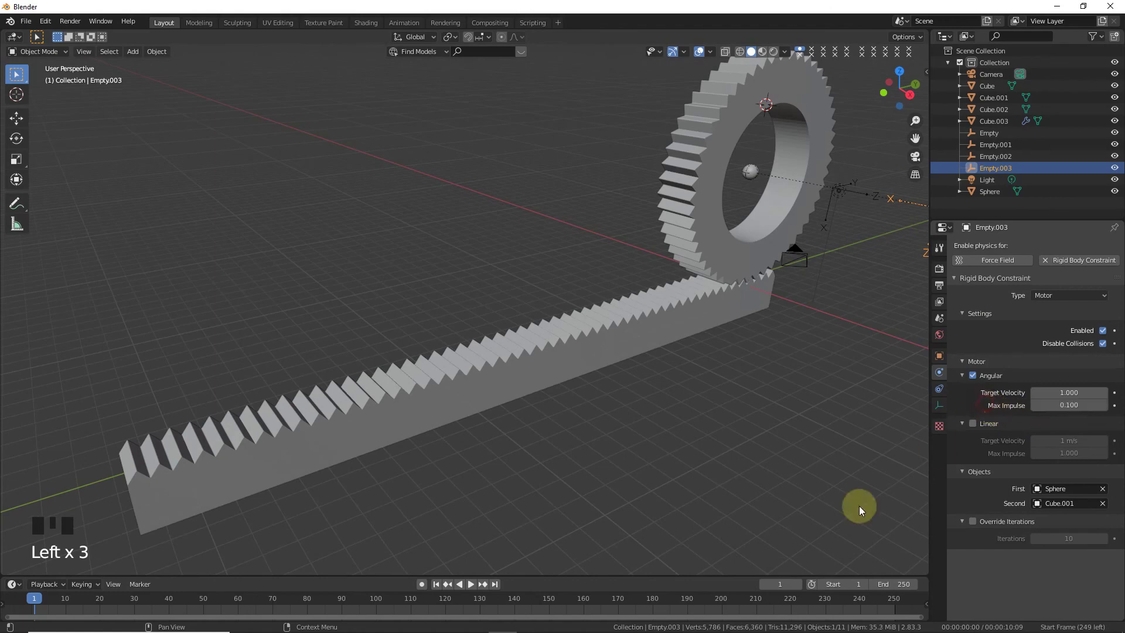
left_click(470, 584)
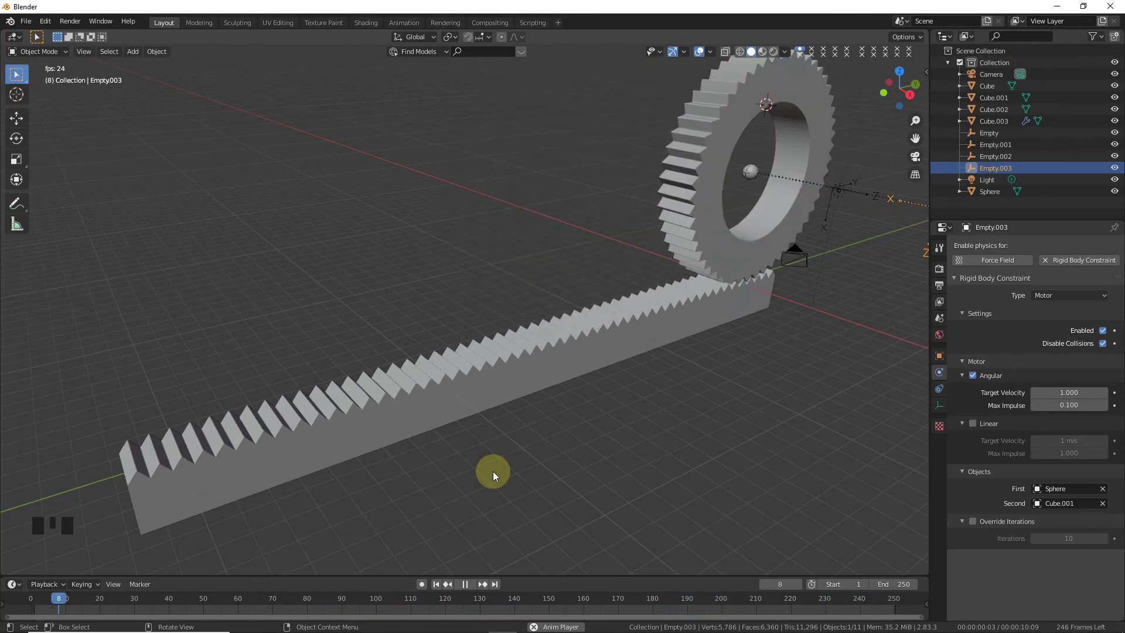
left_click(465, 585)
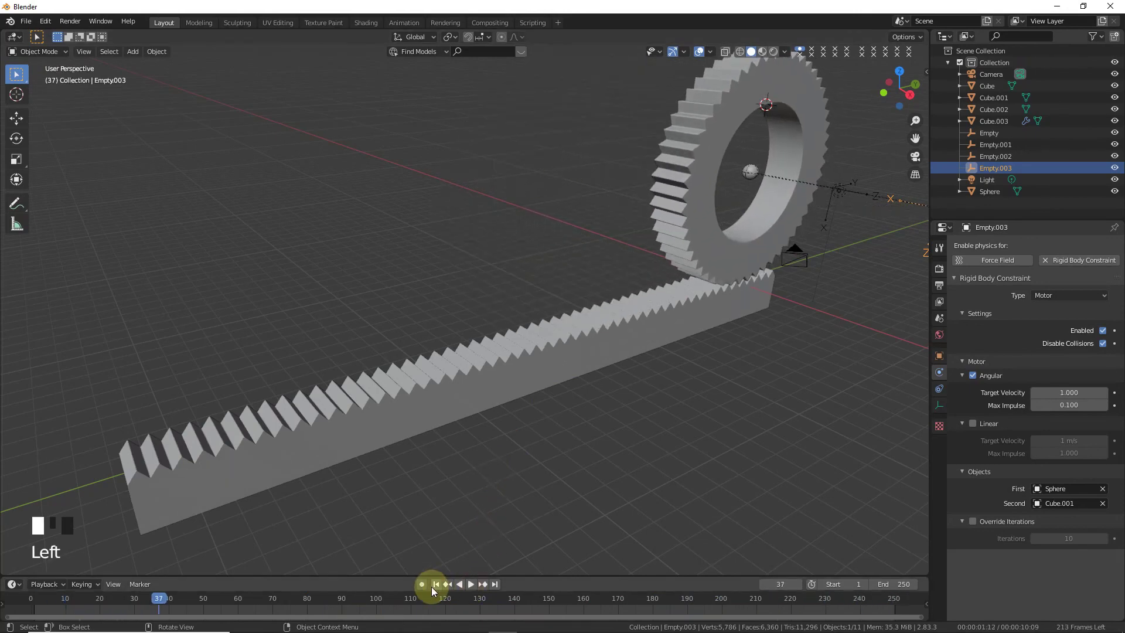